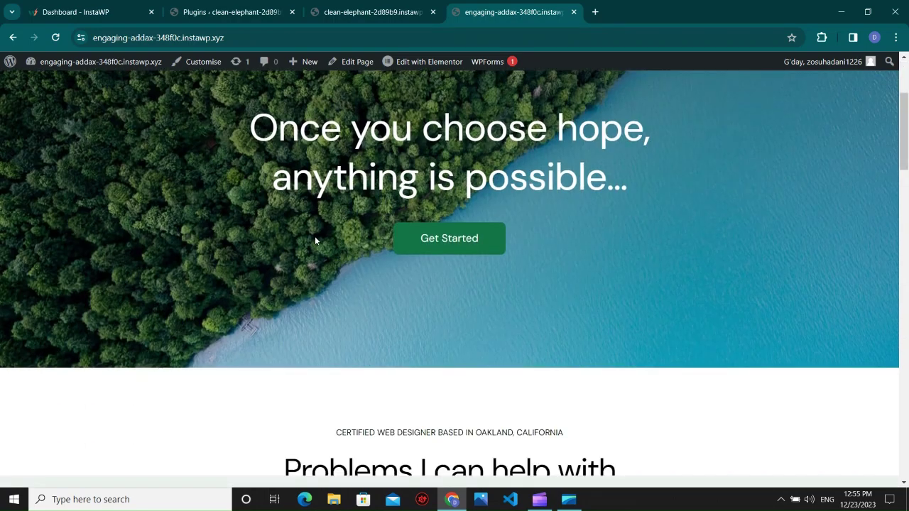
# Look over the English home page of the finished multilingual demo site, from the hero banner to the service cards
pyautogui.scroll(3, 314, 239)
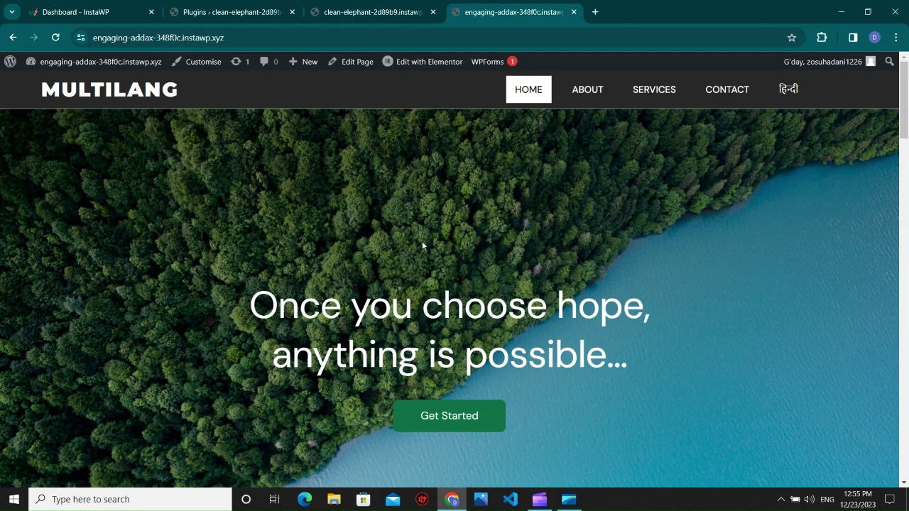
pyautogui.scroll(-8, 422, 245)
pyautogui.scroll(4, 398, 282)
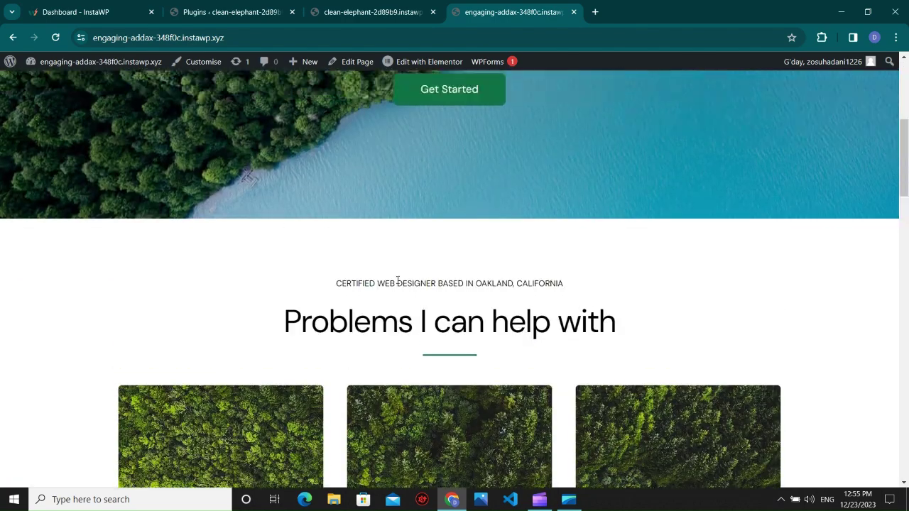
pyautogui.scroll(3, 398, 283)
pyautogui.scroll(-4, 397, 284)
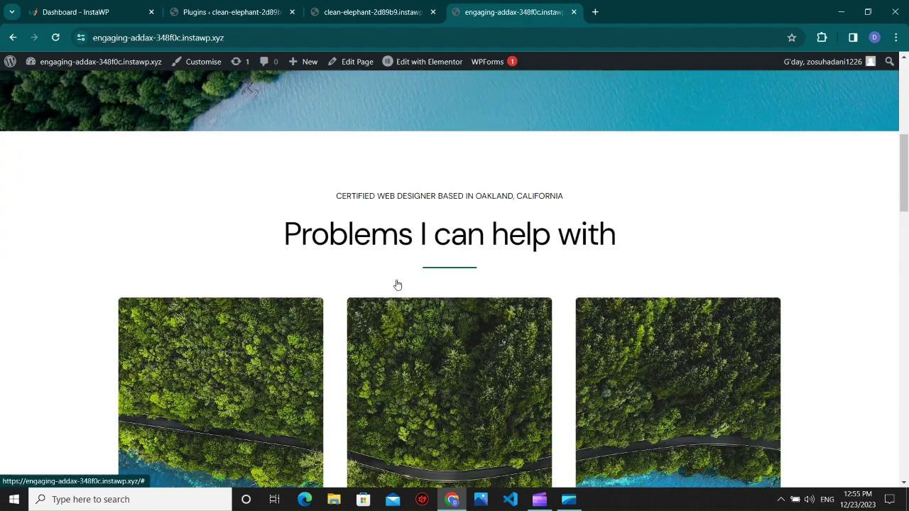
pyautogui.scroll(5, 397, 284)
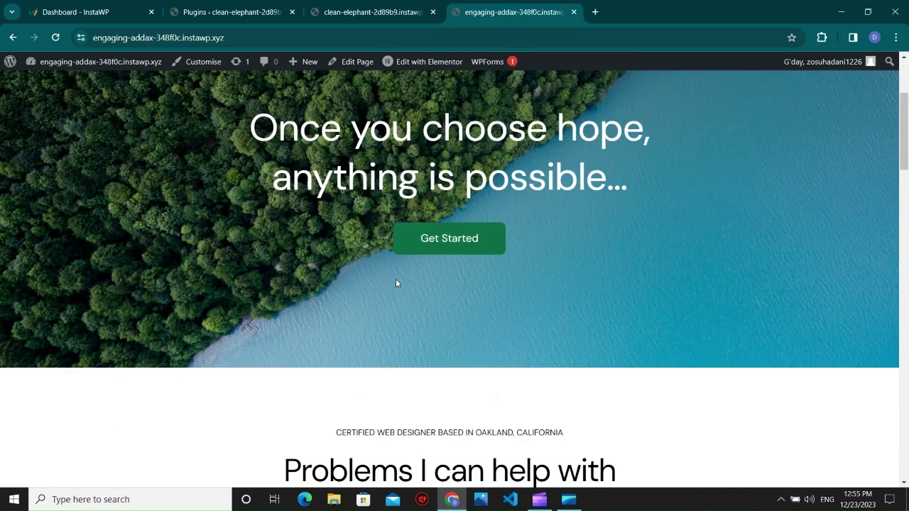
pyautogui.scroll(-7, 398, 282)
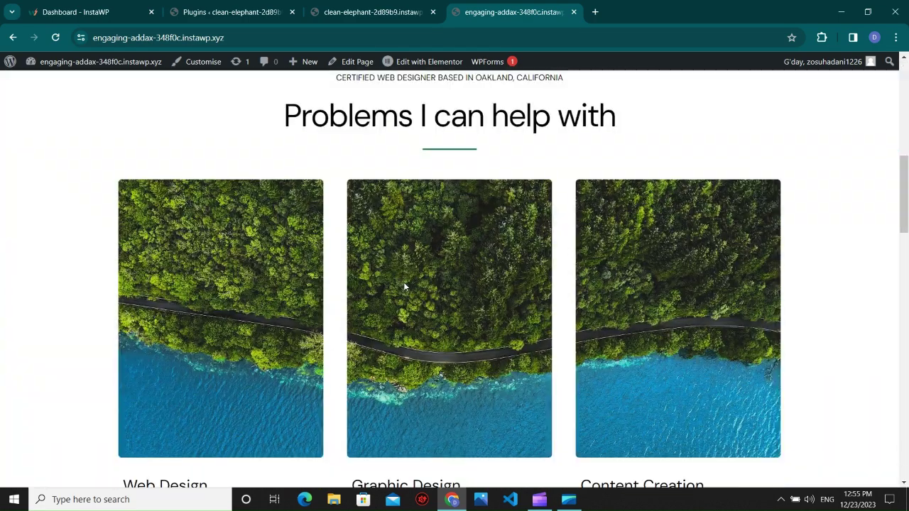
pyautogui.scroll(8, 402, 280)
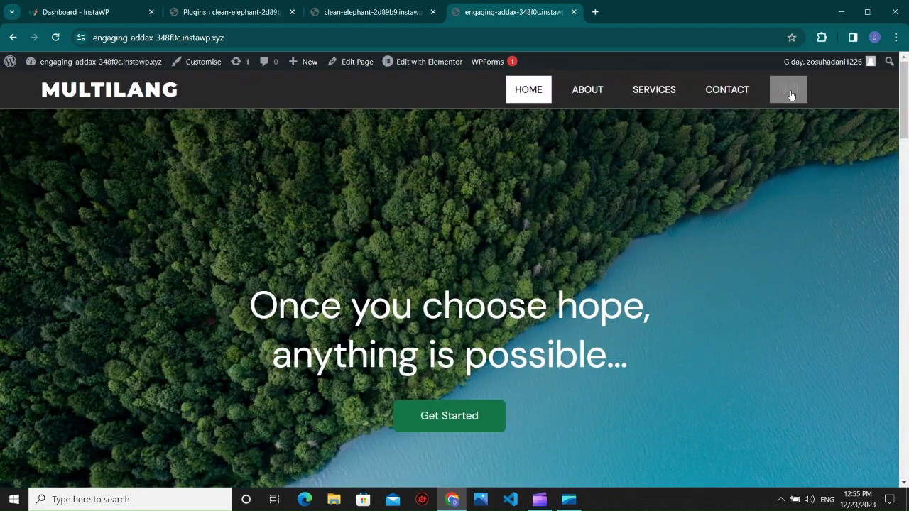
# Switch the demo site to Hindi and review the translated home page
pyautogui.click(789, 91)
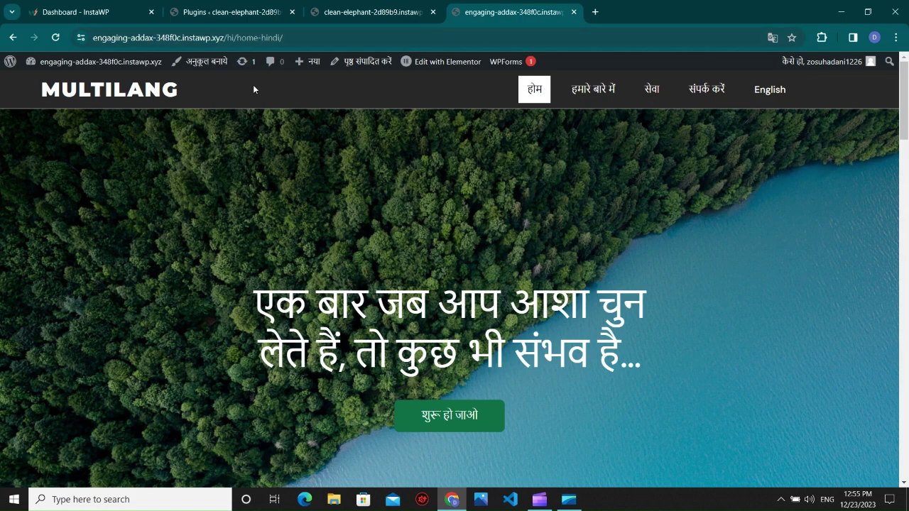
pyautogui.scroll(-10, 363, 324)
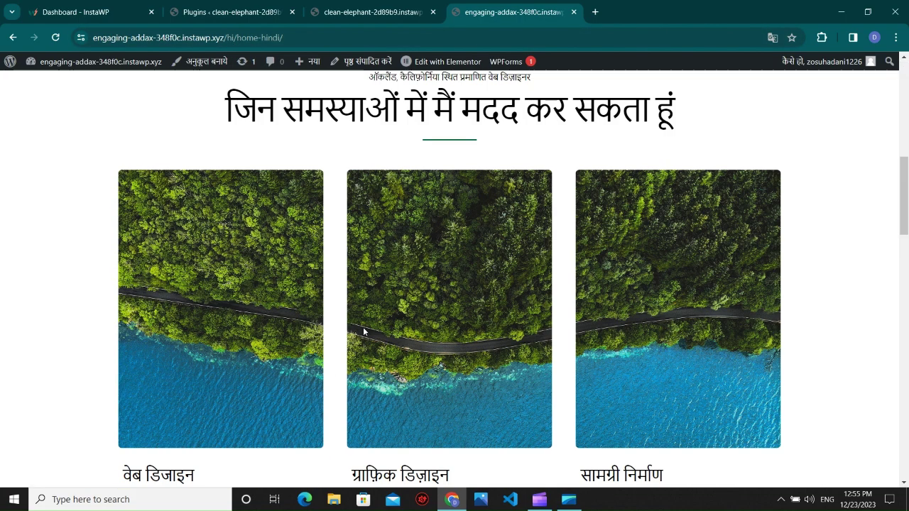
pyautogui.scroll(-12, 363, 322)
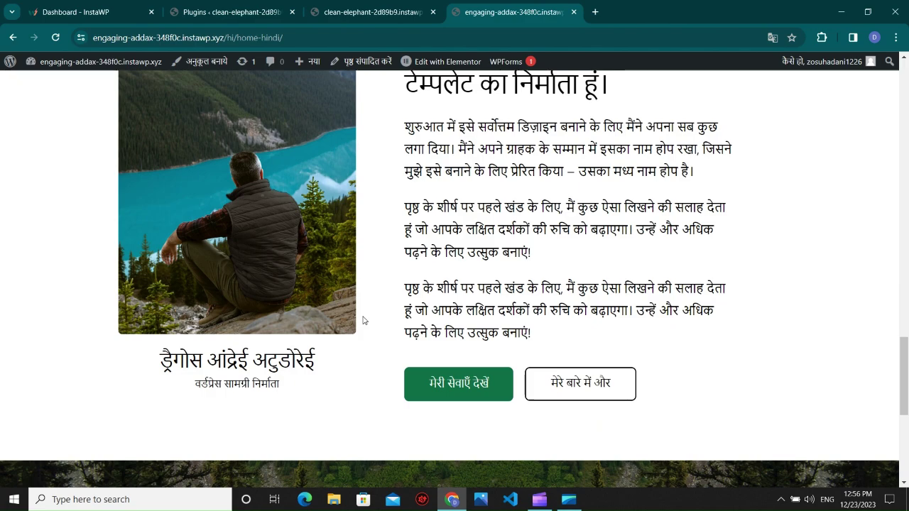
pyautogui.scroll(20, 363, 318)
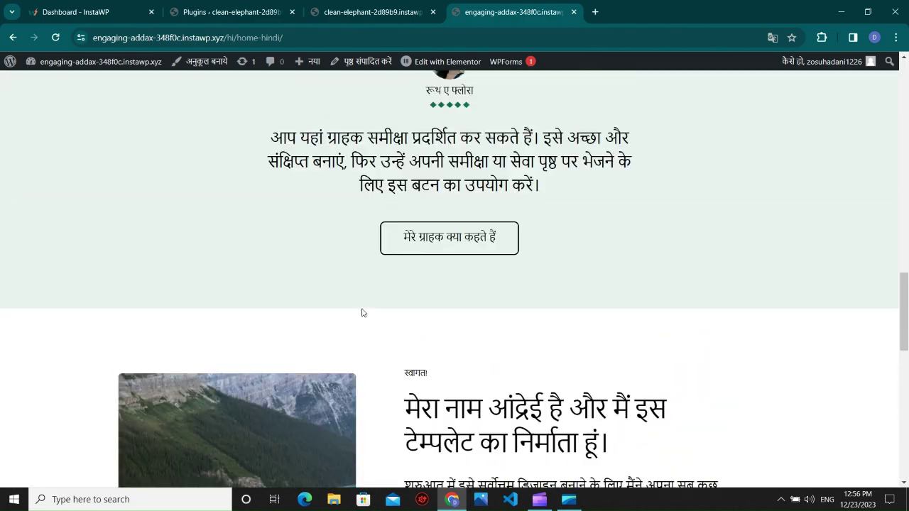
pyautogui.scroll(3, 368, 305)
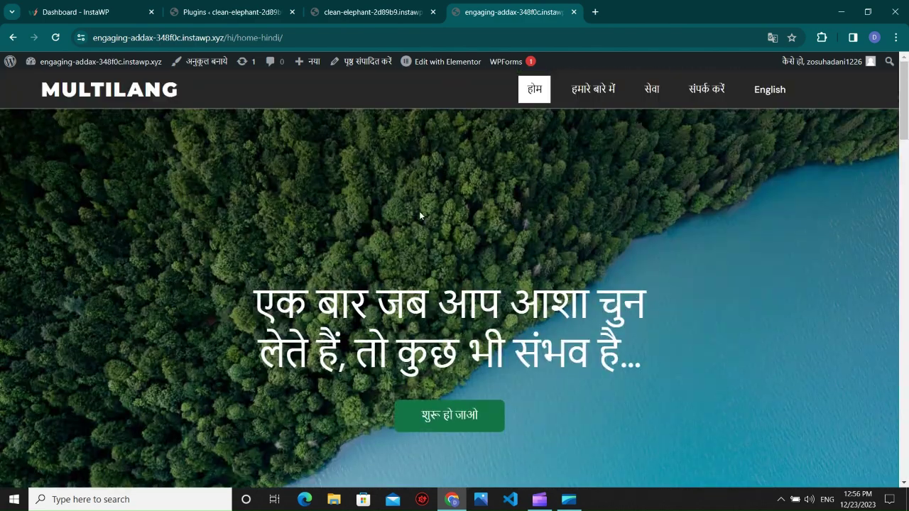
# Switch the demo site back to English and check its home page content
pyautogui.click(770, 90)
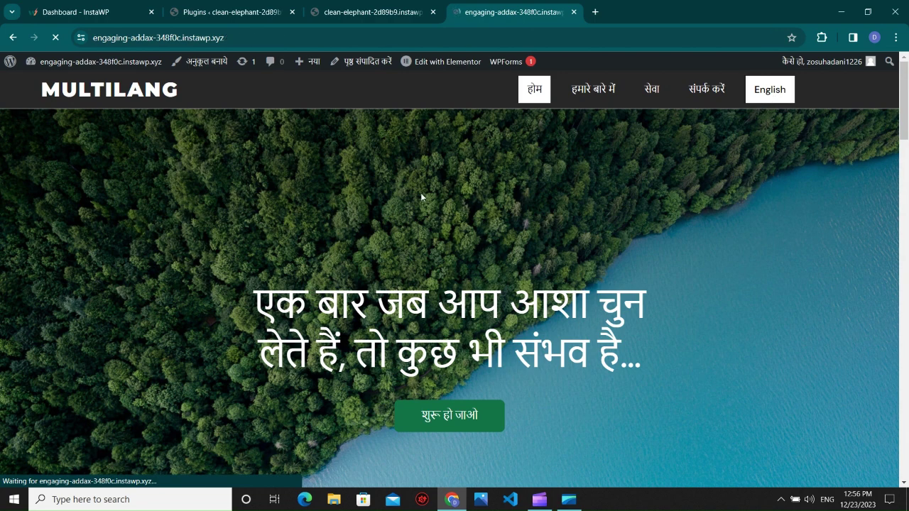
pyautogui.scroll(-7, 419, 250)
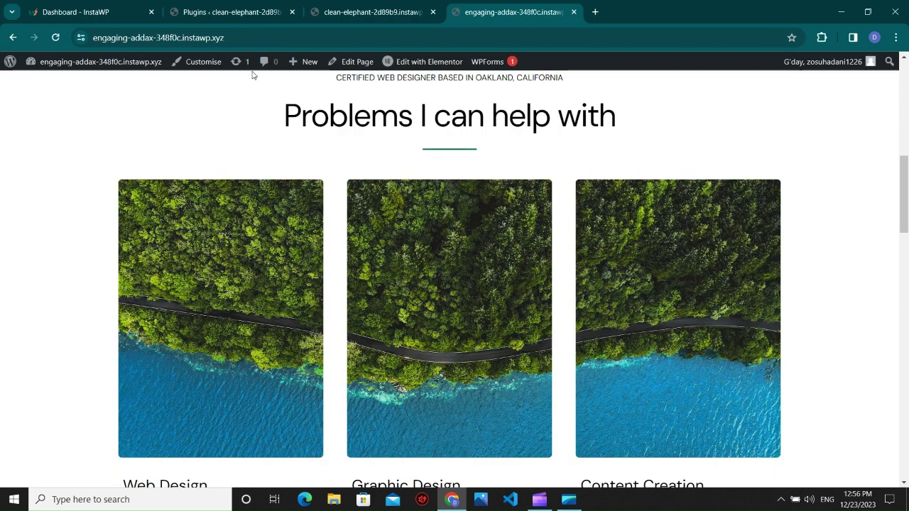
pyautogui.scroll(-3, 324, 171)
pyautogui.scroll(10, 426, 287)
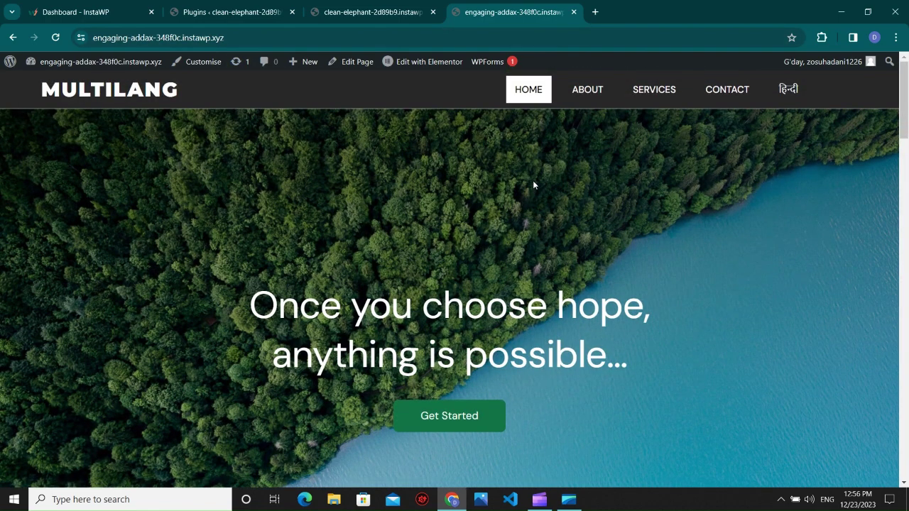
# Look over the home page of the single-language ArchMasters site
pyautogui.click(342, 10)
pyautogui.scroll(-15, 368, 313)
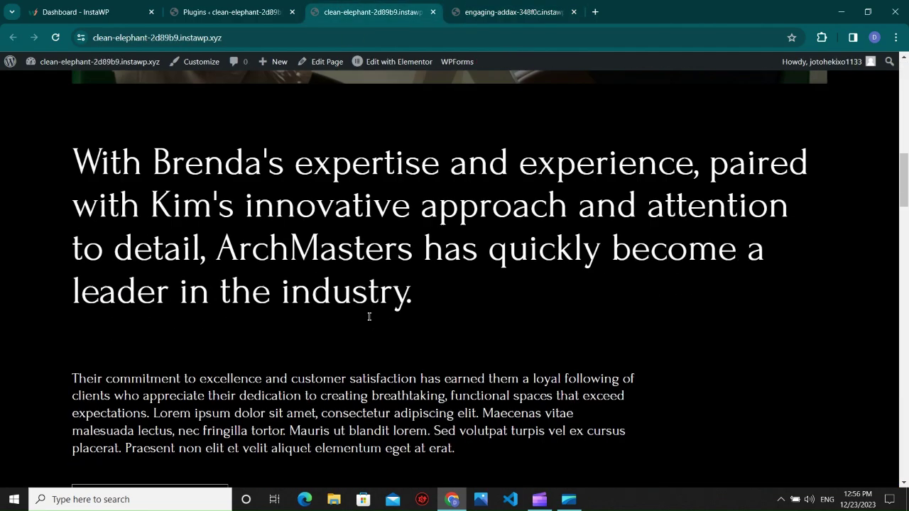
pyautogui.scroll(15, 440, 284)
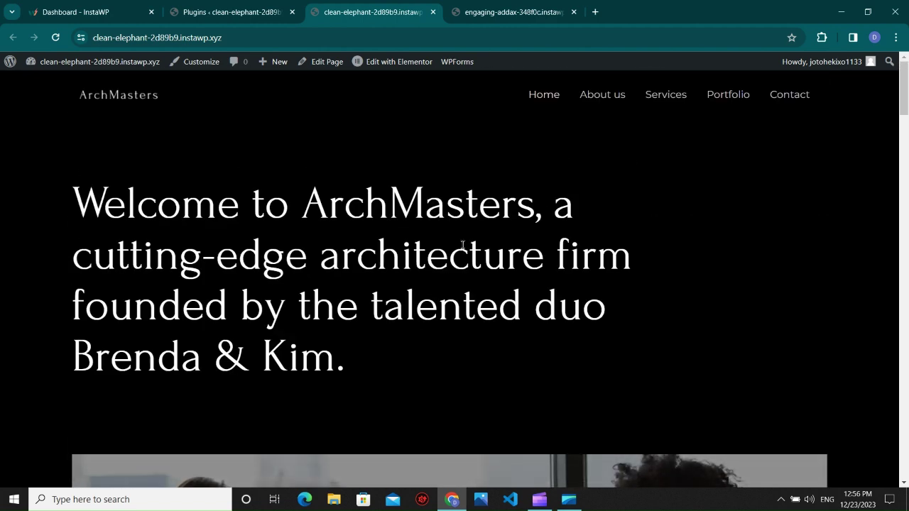
# Review the list of installed plugins in the ArchMasters site's WordPress admin
pyautogui.click(235, 12)
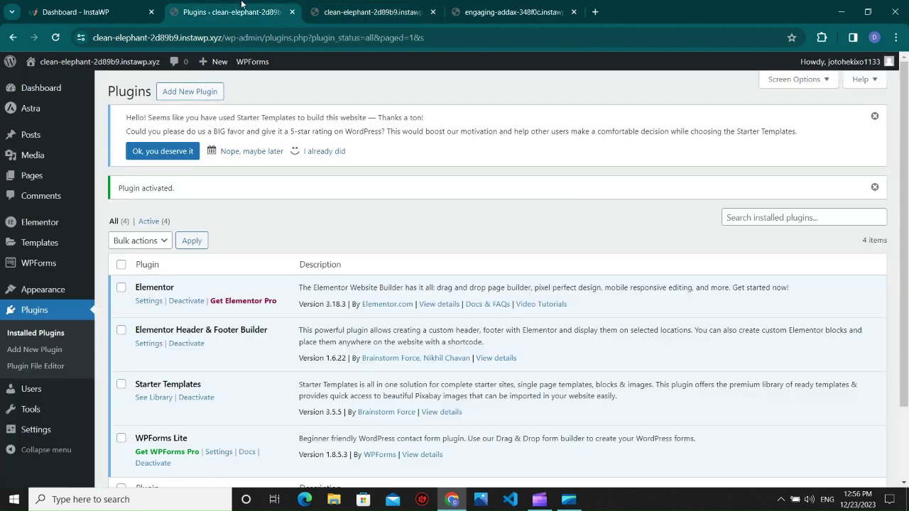
pyautogui.scroll(-2, 237, 314)
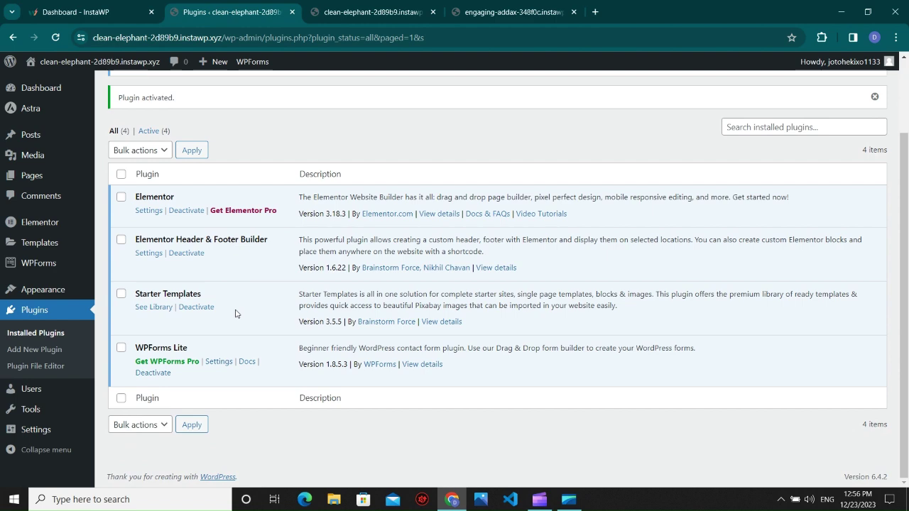
pyautogui.scroll(2, 192, 219)
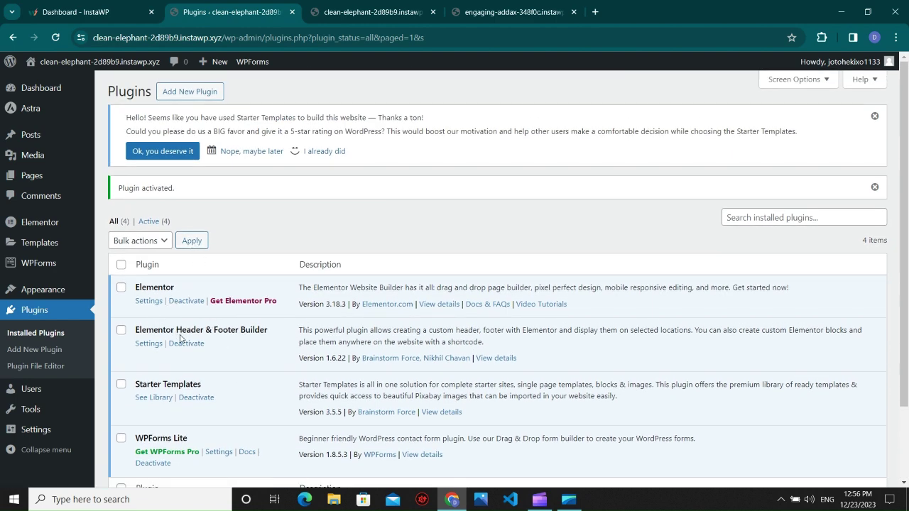
pyautogui.scroll(-1, 180, 339)
pyautogui.scroll(1, 253, 264)
# Open the installed themes page of the ArchMasters site to check the active theme
pyautogui.click(28, 309)
pyautogui.moveTo(84, 290)
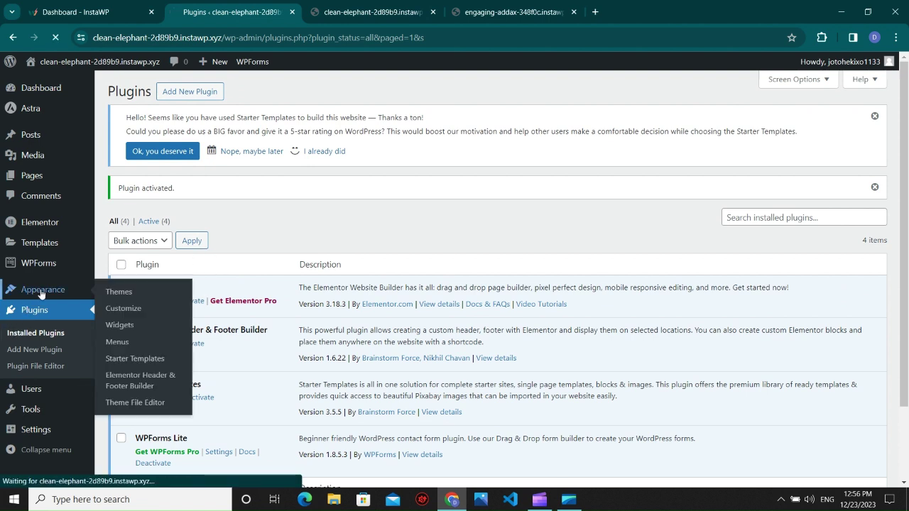
pyautogui.click(119, 292)
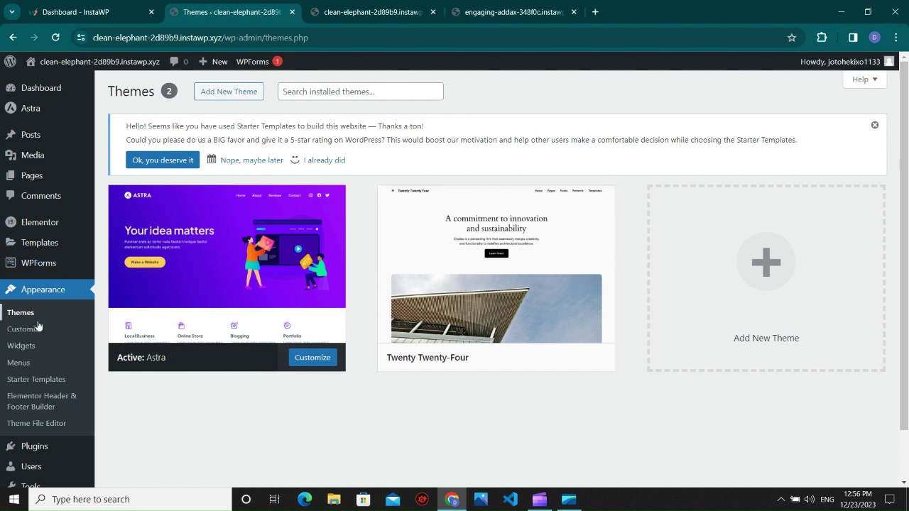
# Open the page for adding new plugins and search the plugin directory for "polylang"
pyautogui.scroll(-2, 43, 408)
pyautogui.moveTo(32, 412)
pyautogui.moveTo(43, 391)
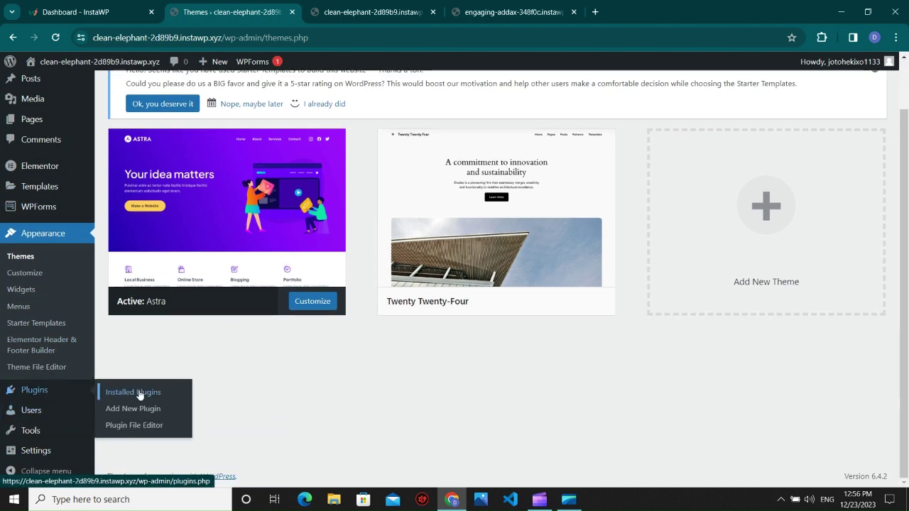
pyautogui.click(123, 395)
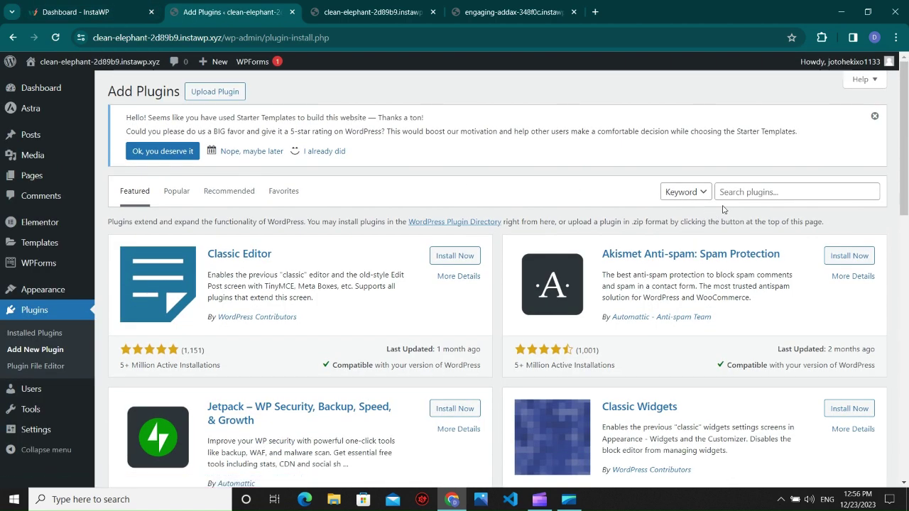
pyautogui.click(724, 193)
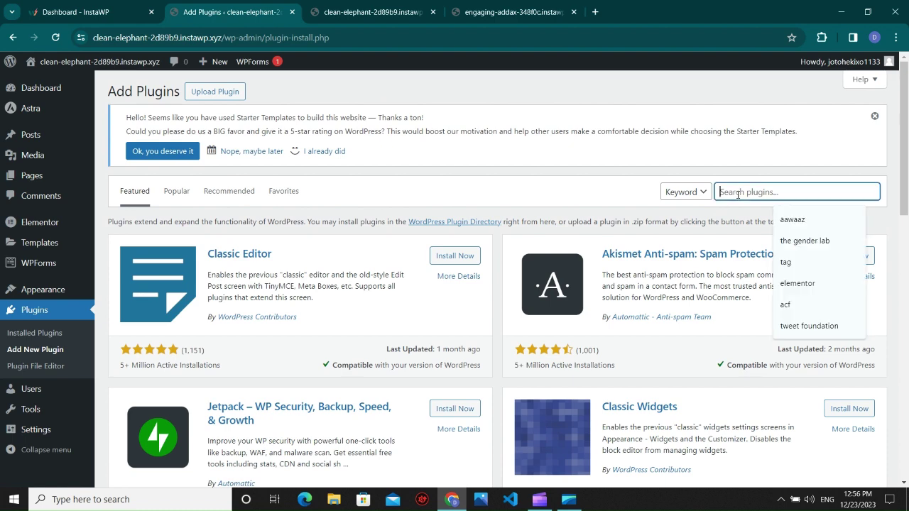
pyautogui.write('pol')
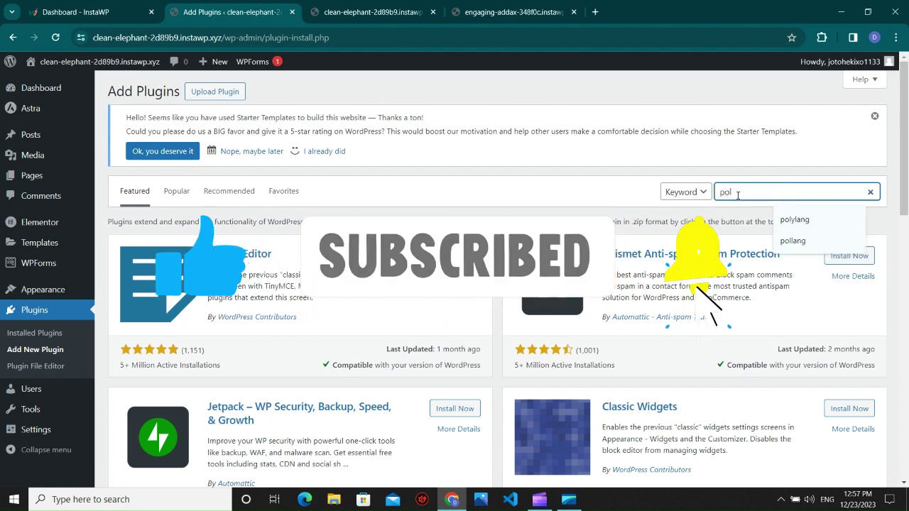
pyautogui.write('ylang')
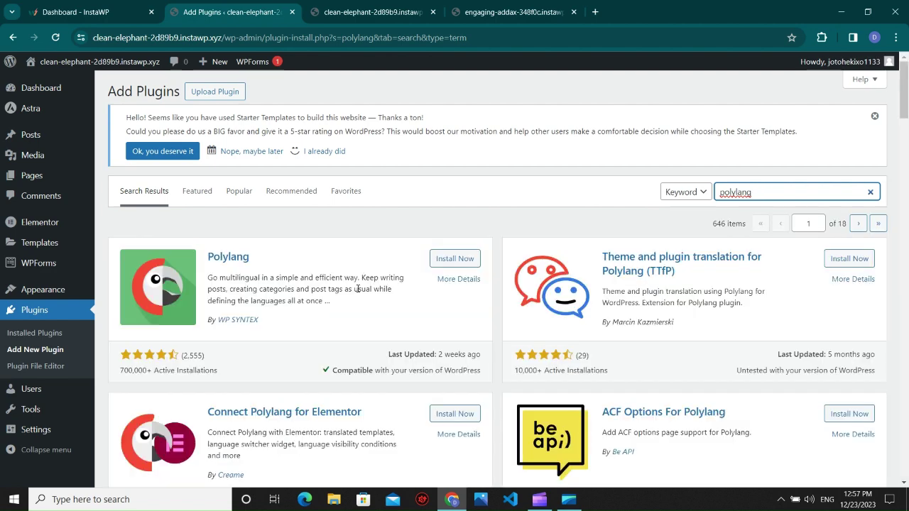
# Install the Polylang and Connect Polylang for Elementor plugins from the search results
pyautogui.click(444, 260)
pyautogui.scroll(-3, 367, 282)
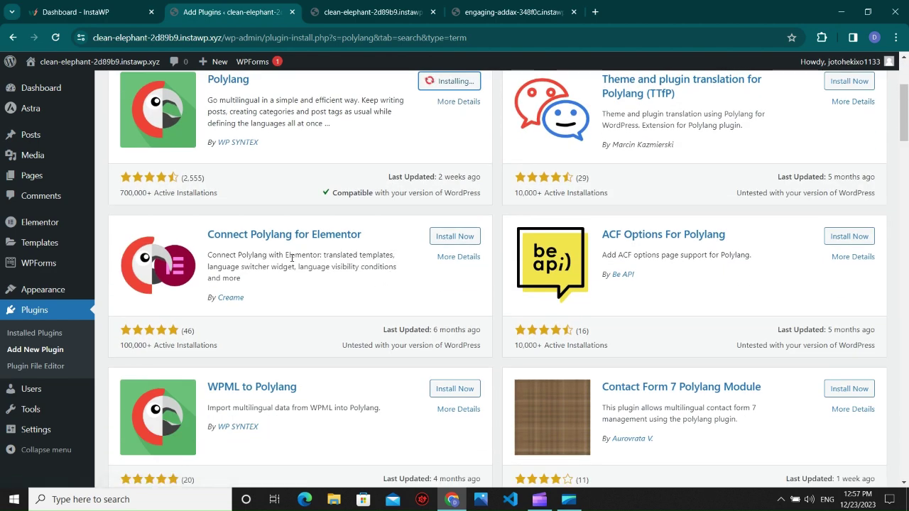
pyautogui.click(444, 236)
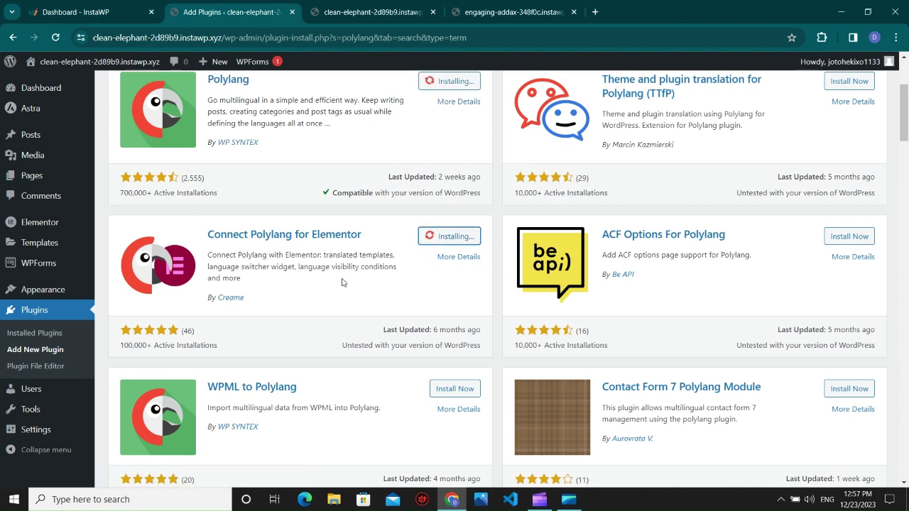
pyautogui.scroll(2, 334, 297)
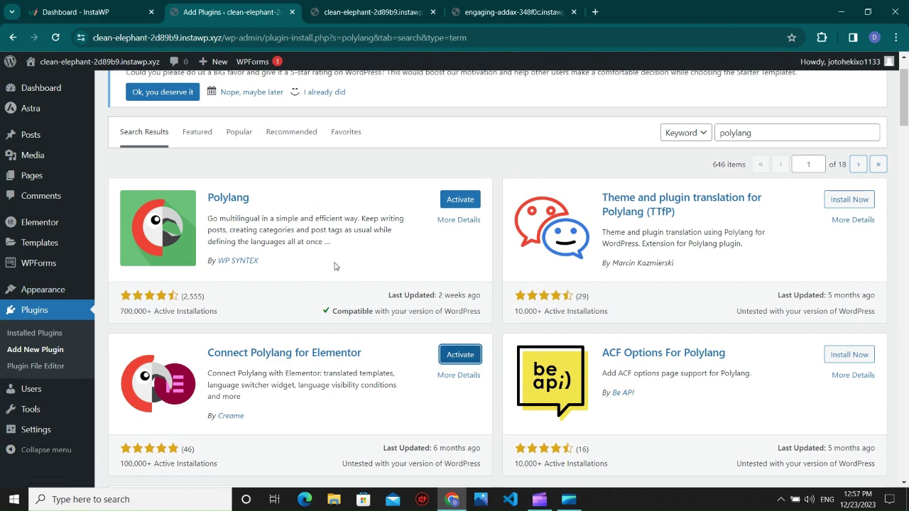
pyautogui.scroll(1, 102, 335)
pyautogui.scroll(-2, 39, 336)
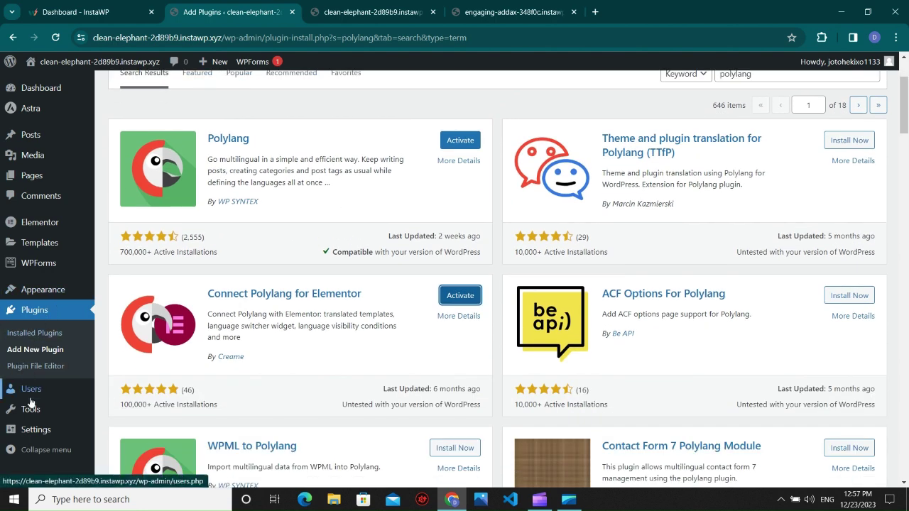
# Activate Connect Polylang for Elementor and Polylang together from the installed plugins list with a bulk action
pyautogui.click(24, 334)
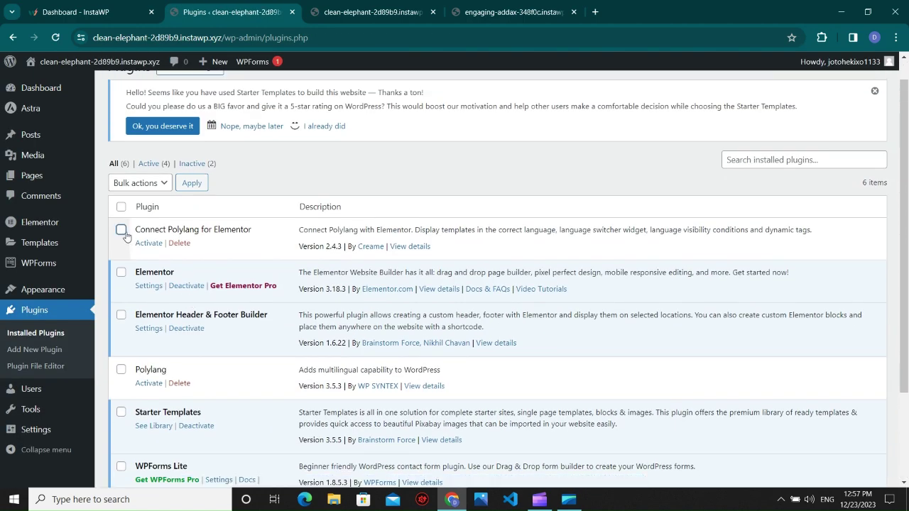
pyautogui.click(122, 230)
pyautogui.click(121, 369)
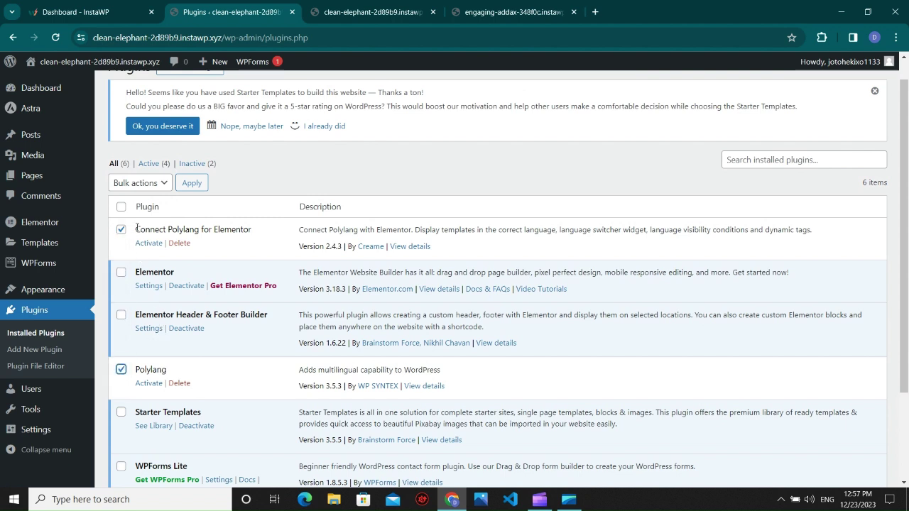
pyautogui.click(141, 184)
pyautogui.click(131, 210)
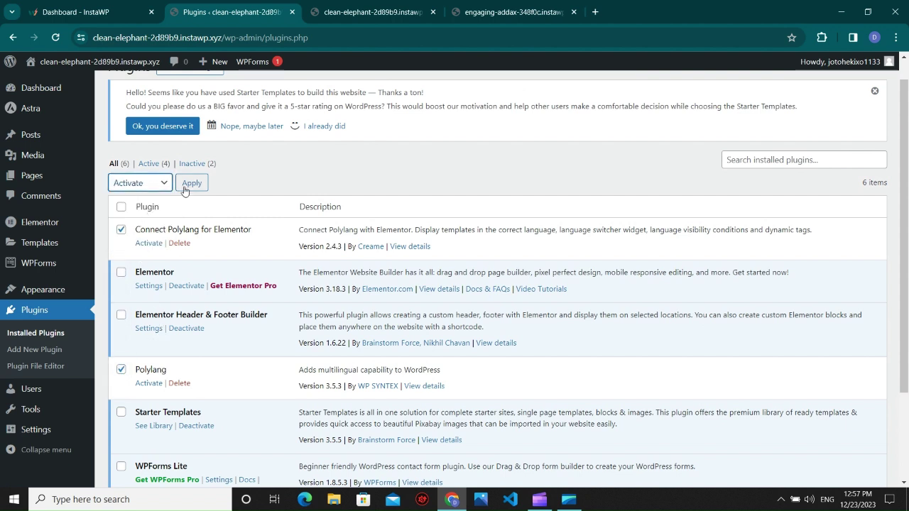
pyautogui.click(192, 183)
pyautogui.scroll(-2, 279, 302)
pyautogui.scroll(3, 281, 313)
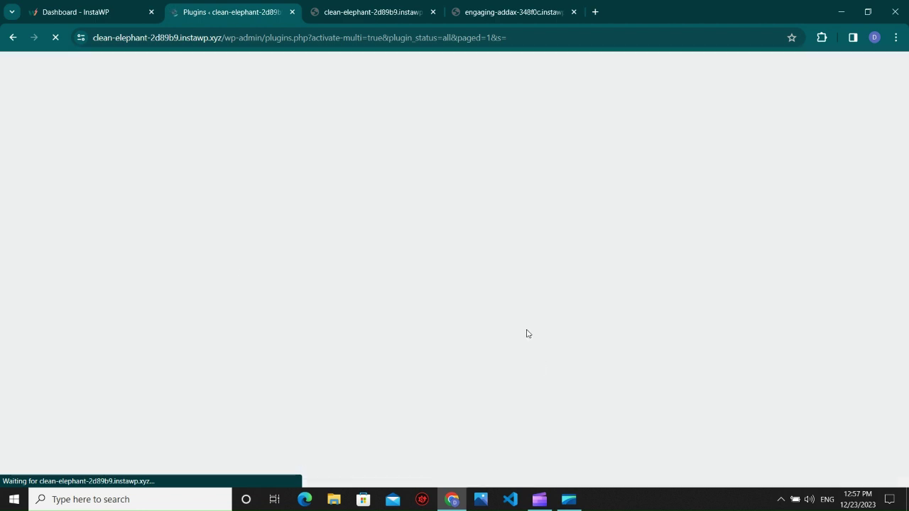
pyautogui.scroll(-2, 428, 306)
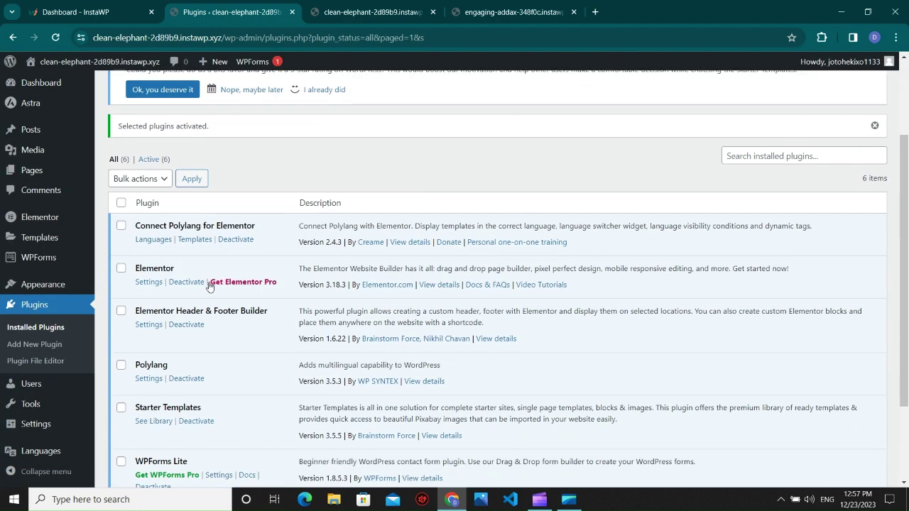
# Open Polylang's Languages page in the ArchMasters site admin
pyautogui.scroll(-2, 209, 286)
pyautogui.scroll(3, 184, 285)
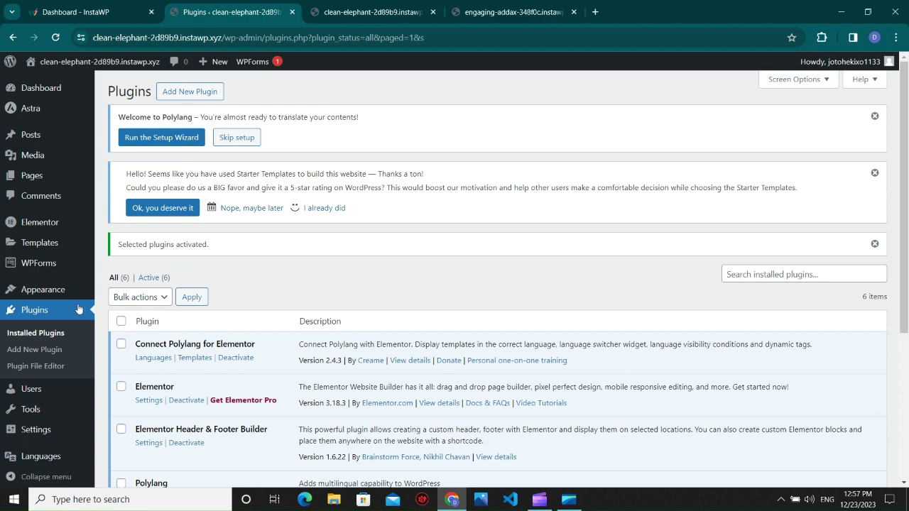
pyautogui.scroll(-3, 78, 310)
pyautogui.moveTo(48, 451)
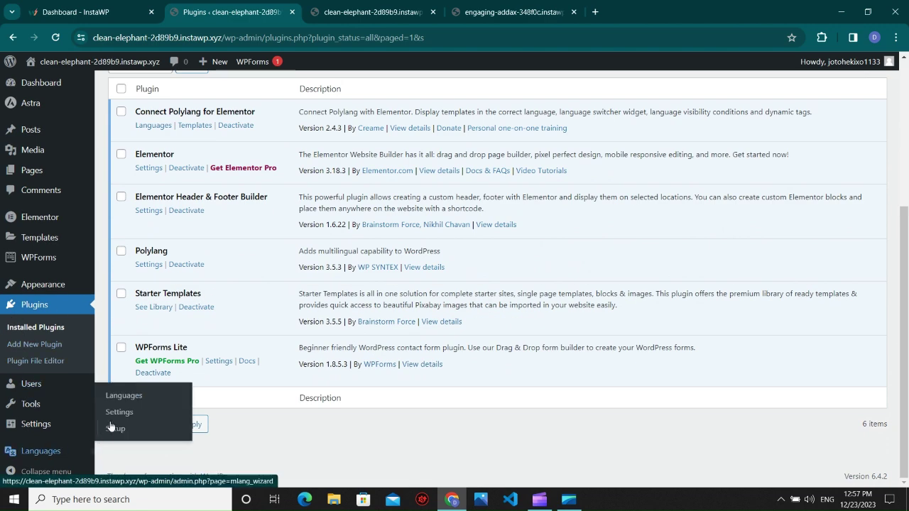
pyautogui.click(118, 399)
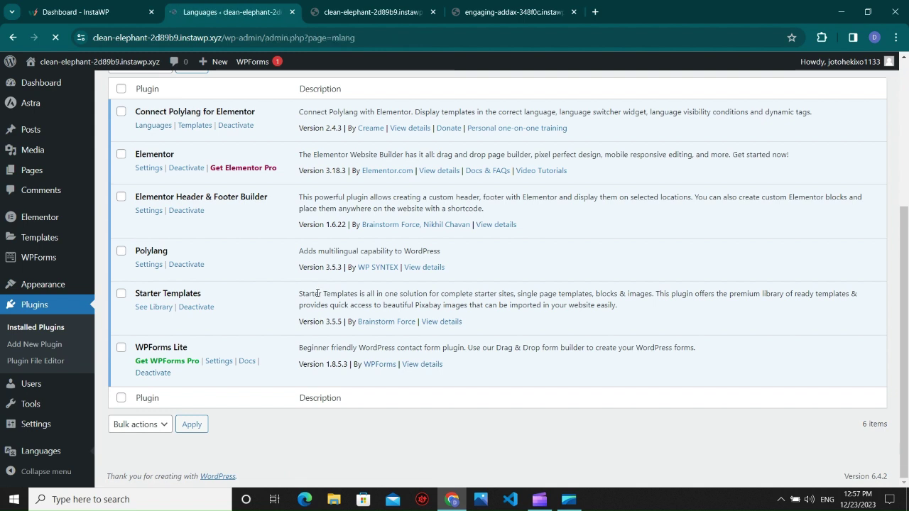
pyautogui.click(369, 12)
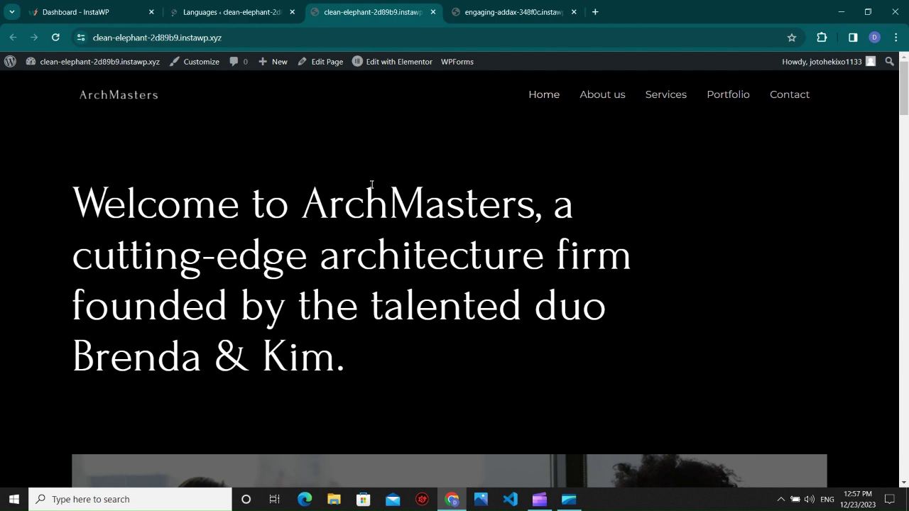
pyautogui.click(227, 12)
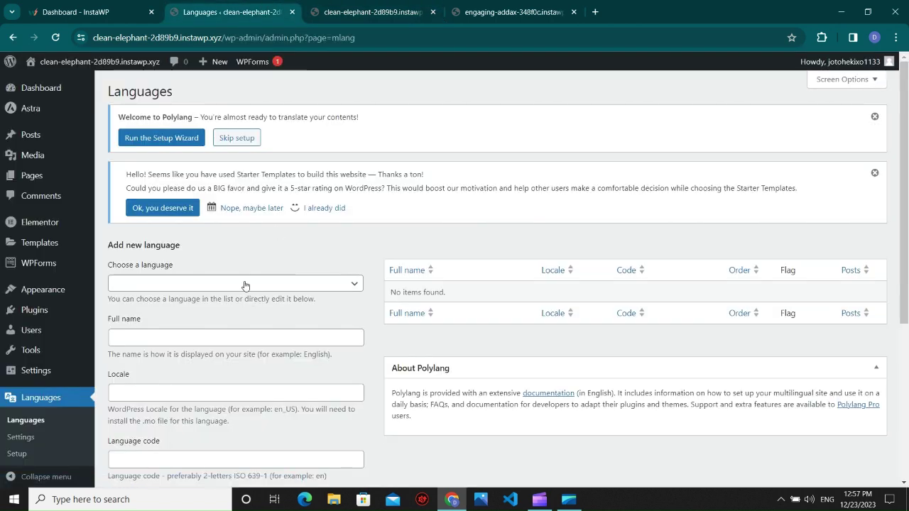
pyautogui.scroll(-3, 251, 276)
pyautogui.scroll(3, 238, 259)
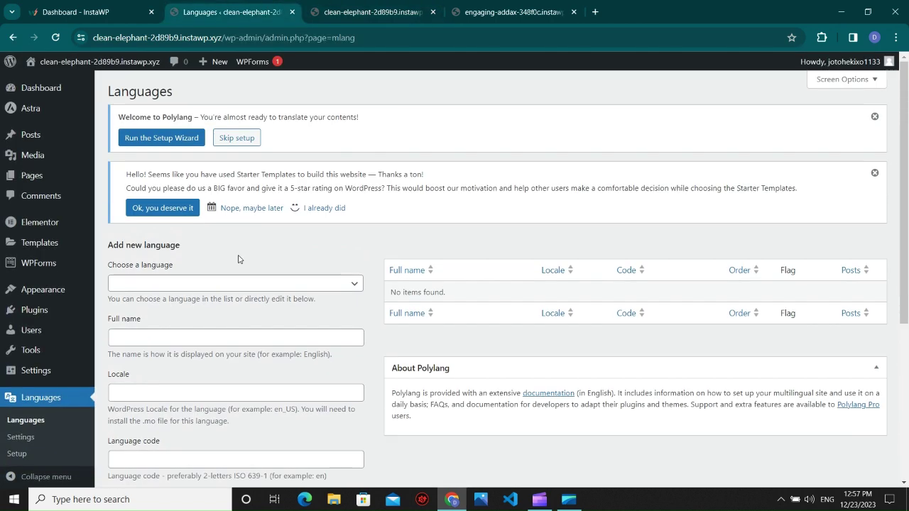
# Add English with locale en_AU, code en and the Australia flag as the first site language
pyautogui.click(189, 284)
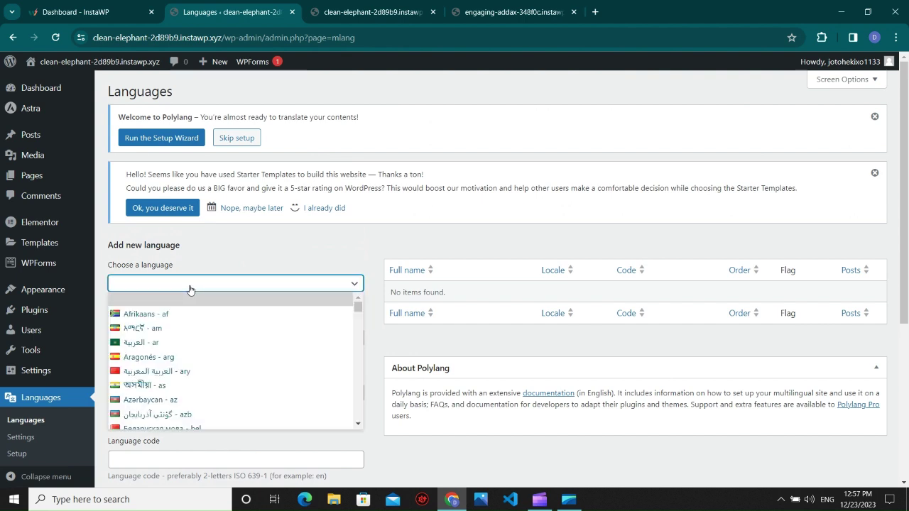
pyautogui.press('e')
pyautogui.press('s')
pyautogui.press('h')
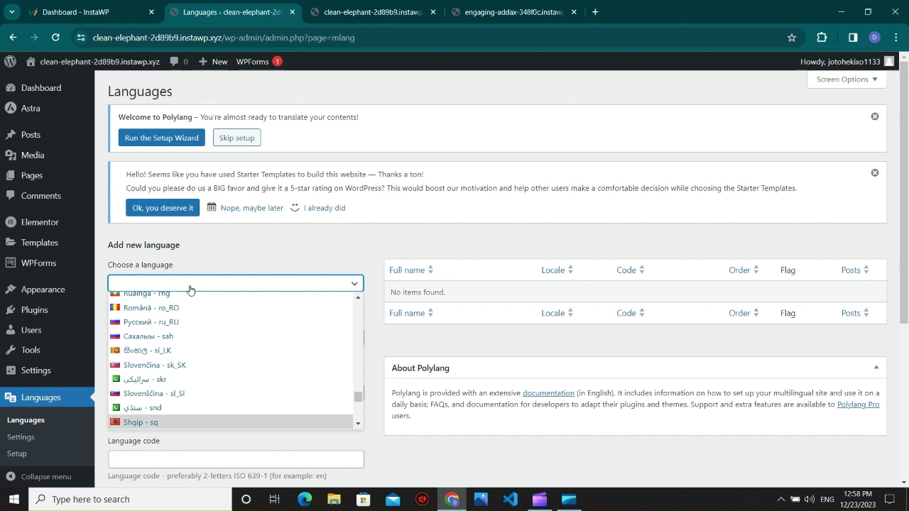
pyautogui.press('e')
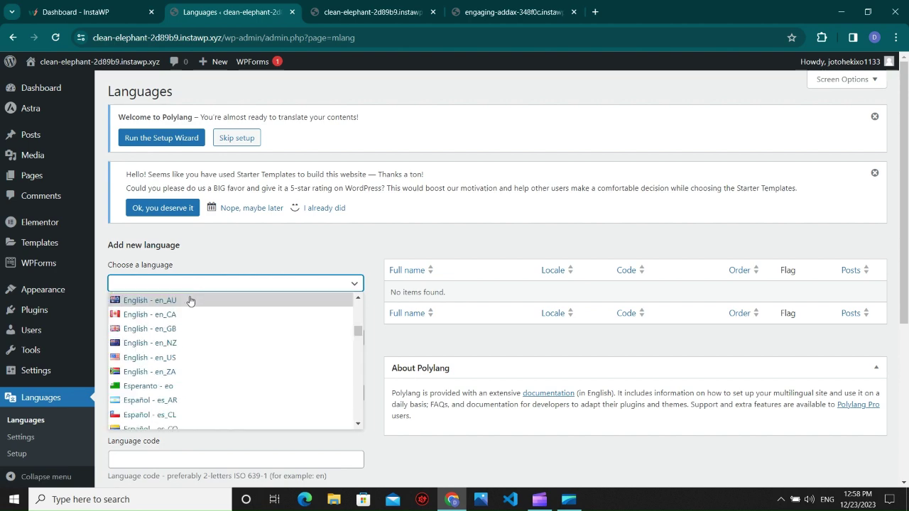
pyautogui.click(190, 301)
pyautogui.scroll(-5, 186, 313)
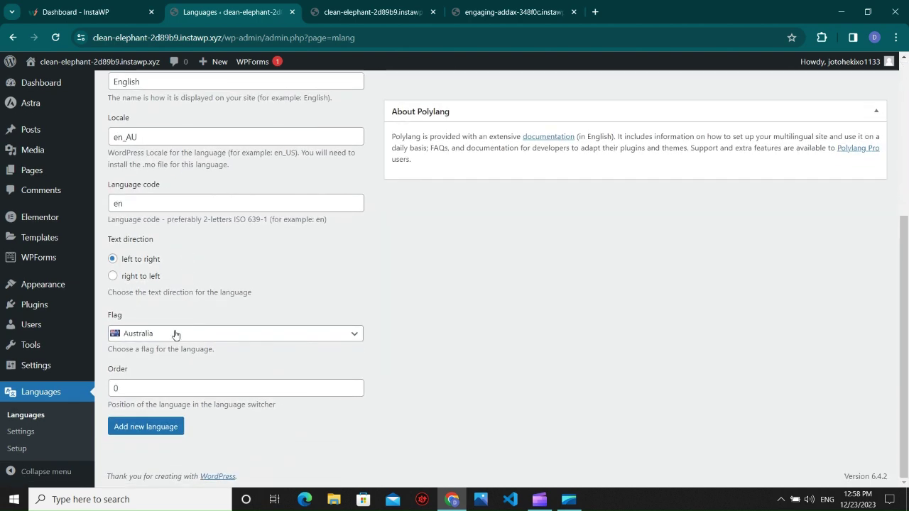
pyautogui.click(141, 429)
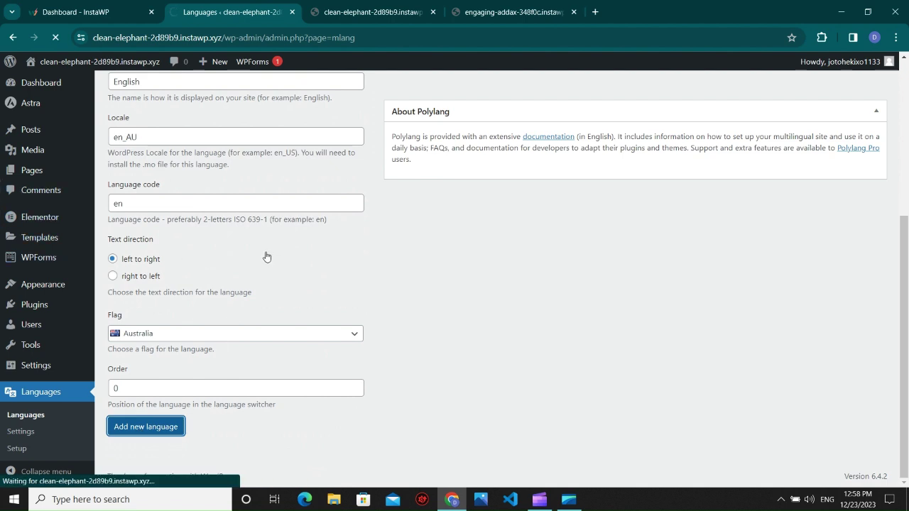
# Add Hindi with locale hi_IN and code hi as the second site language
pyautogui.click(371, 12)
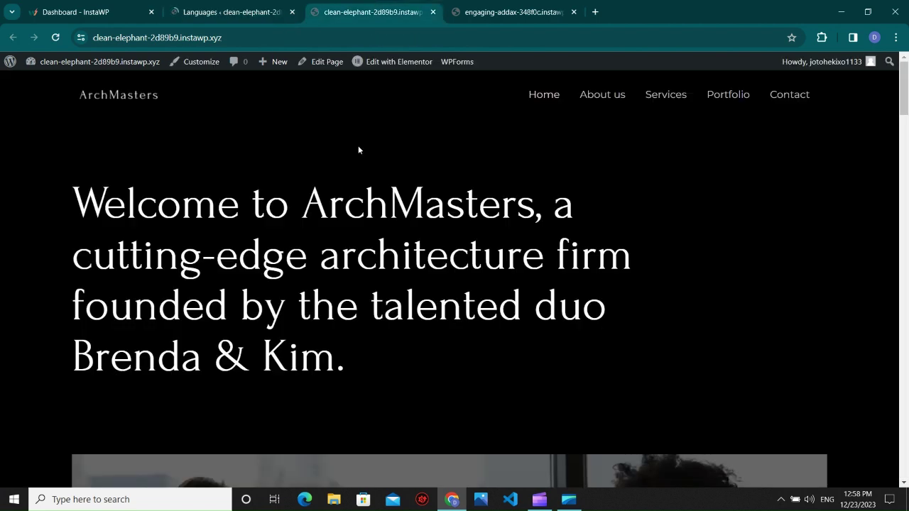
pyautogui.click(231, 12)
pyautogui.scroll(-4, 222, 312)
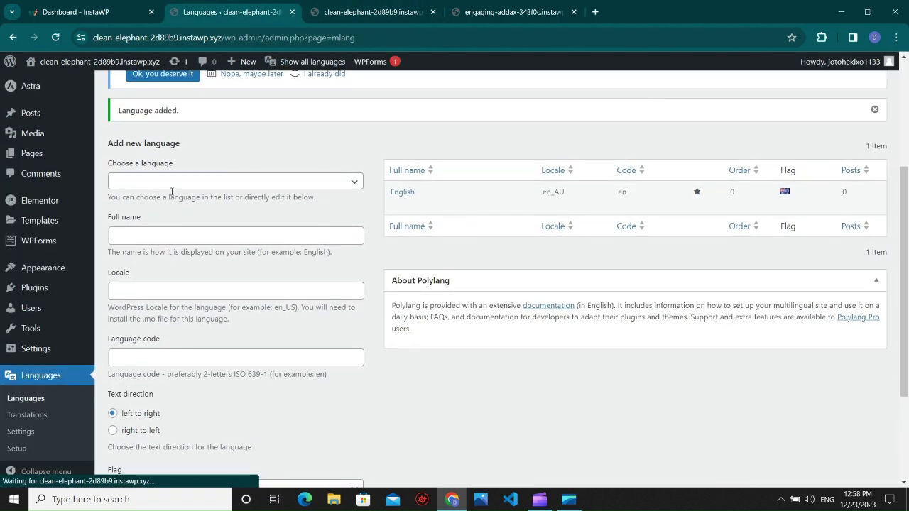
pyautogui.click(176, 186)
pyautogui.write('it')
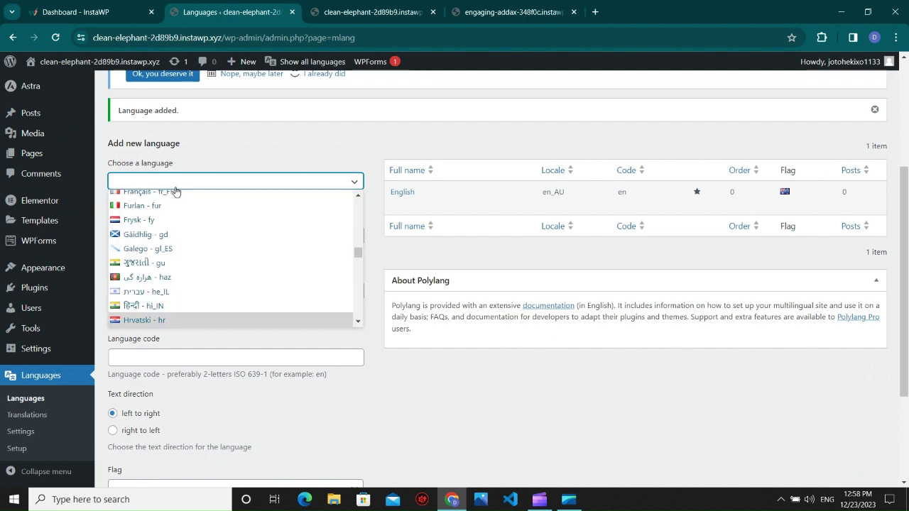
pyautogui.click(153, 219)
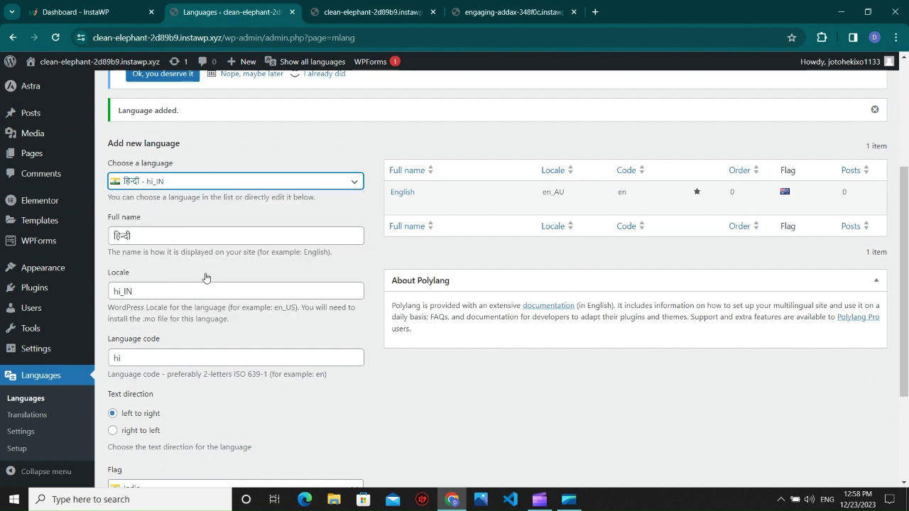
pyautogui.scroll(-2, 180, 381)
pyautogui.click(160, 462)
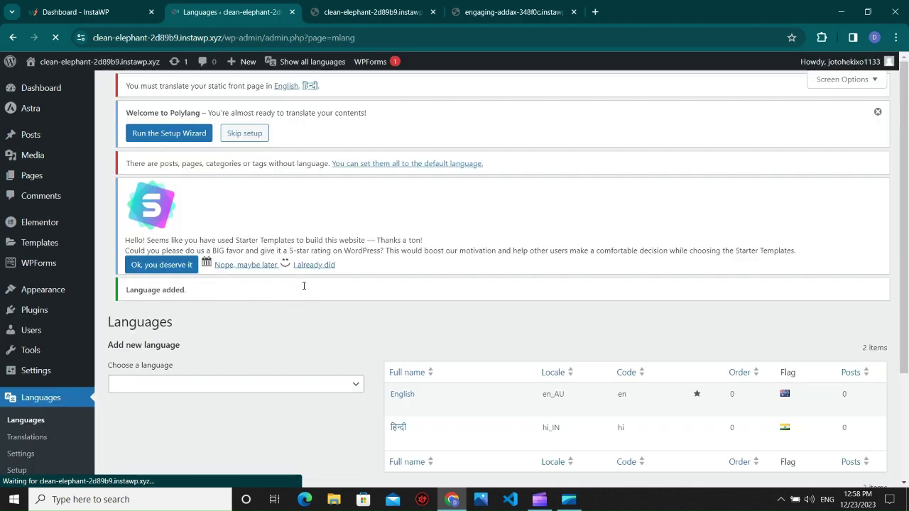
# Assign all posts, pages, categories and tags without a language to the default language
pyautogui.scroll(-2, 295, 289)
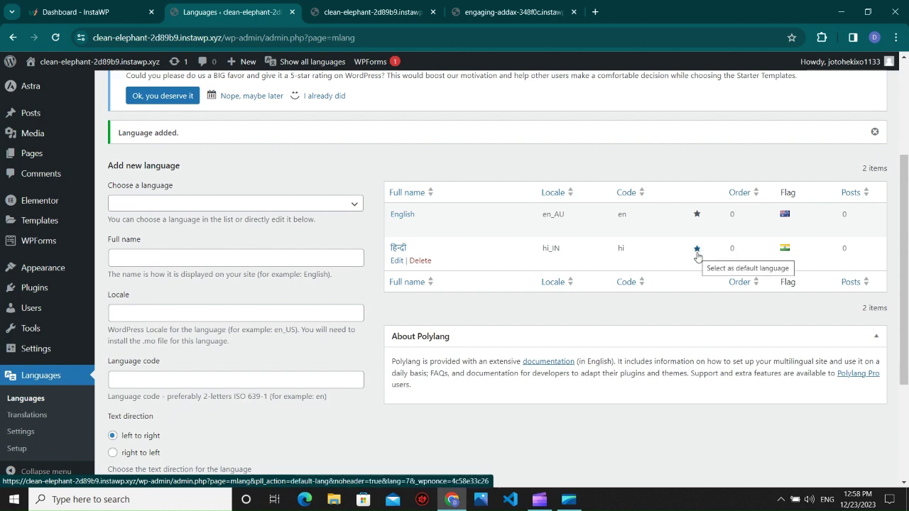
pyautogui.click(697, 250)
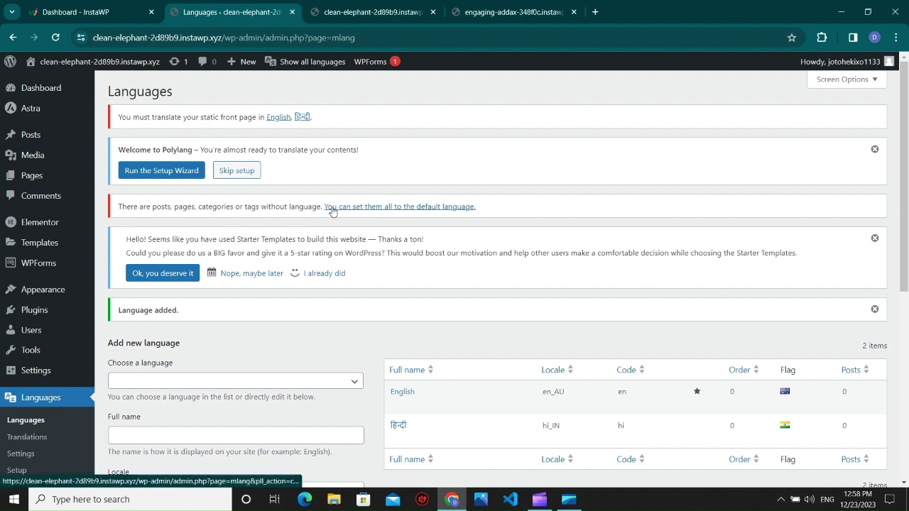
pyautogui.click(378, 208)
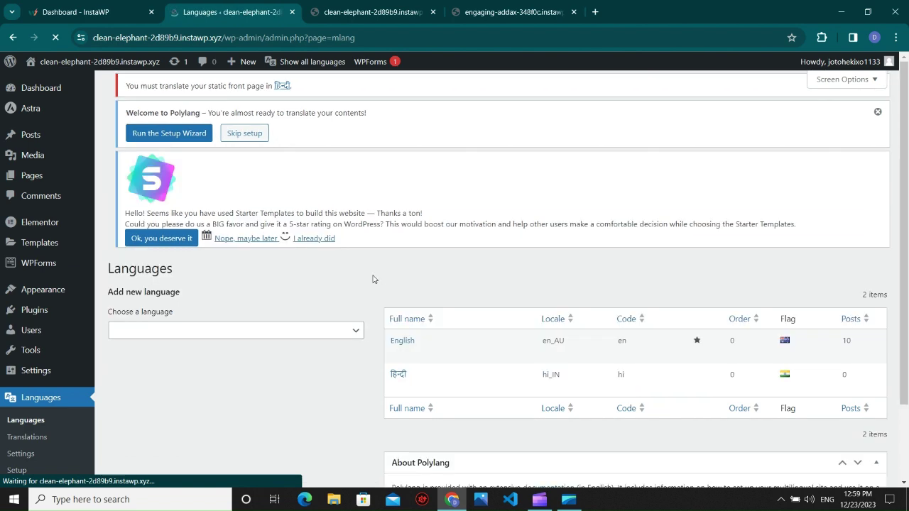
pyautogui.scroll(-3, 281, 287)
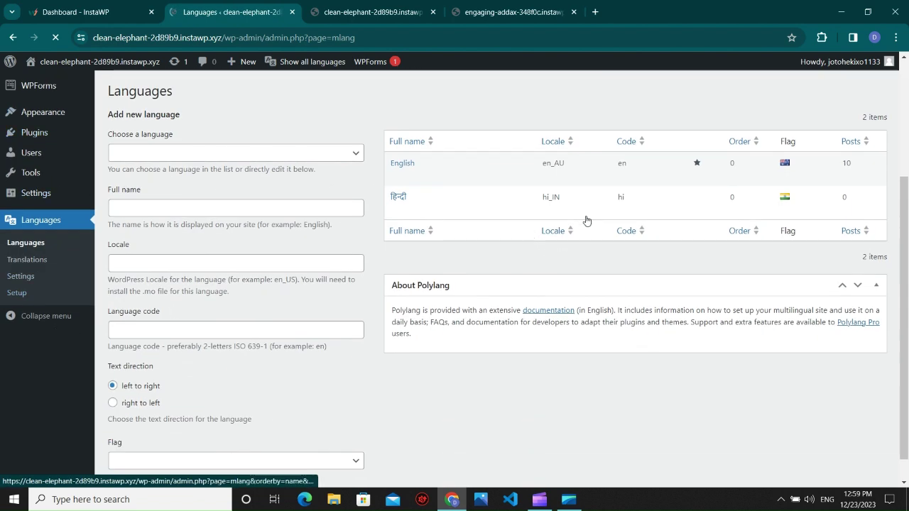
pyautogui.scroll(3, 690, 196)
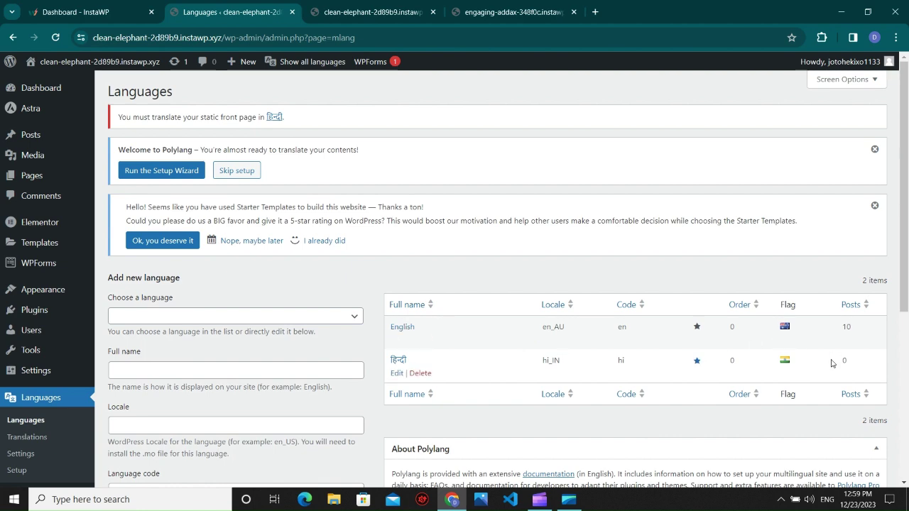
# Open the list of all pages of the site to reach the language columns
pyautogui.scroll(-1, 39, 263)
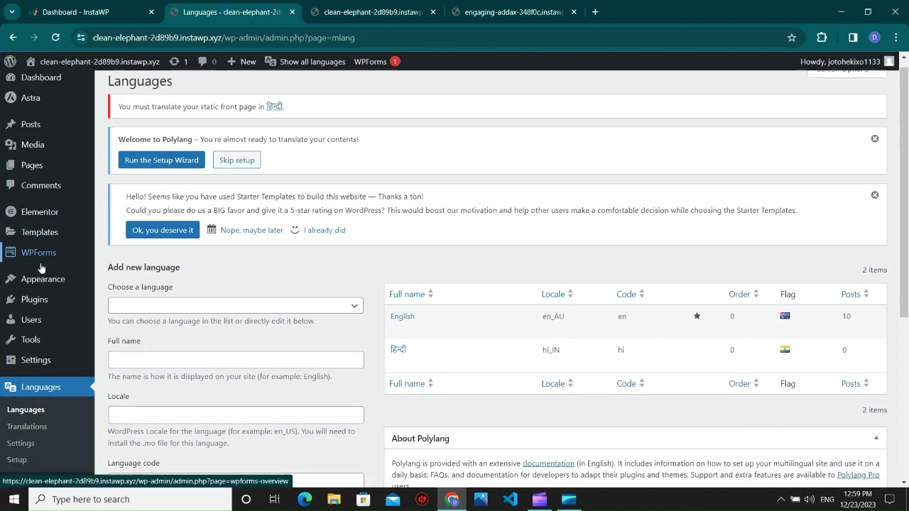
pyautogui.moveTo(34, 162)
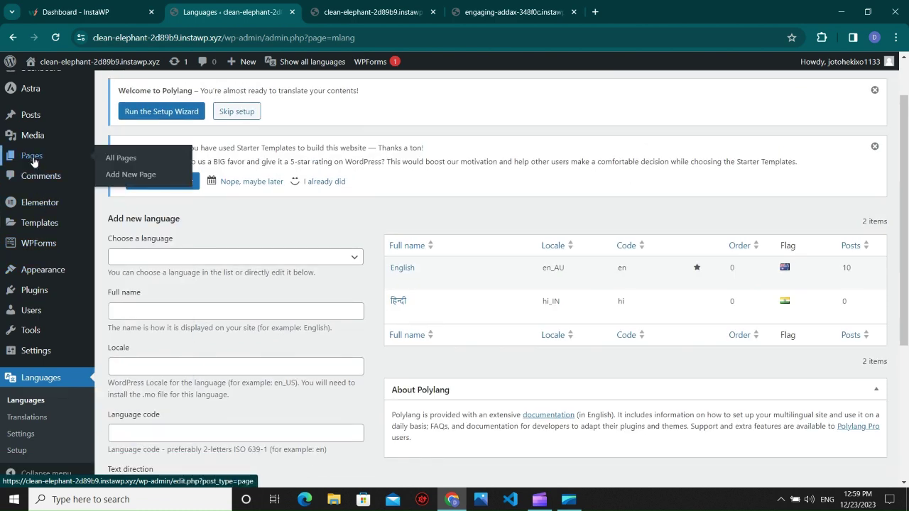
pyautogui.click(113, 159)
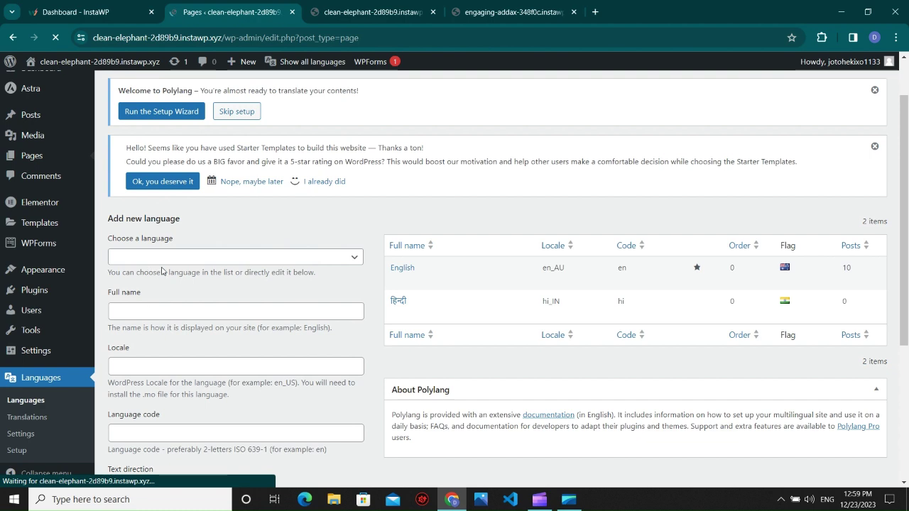
pyautogui.scroll(-2, 260, 302)
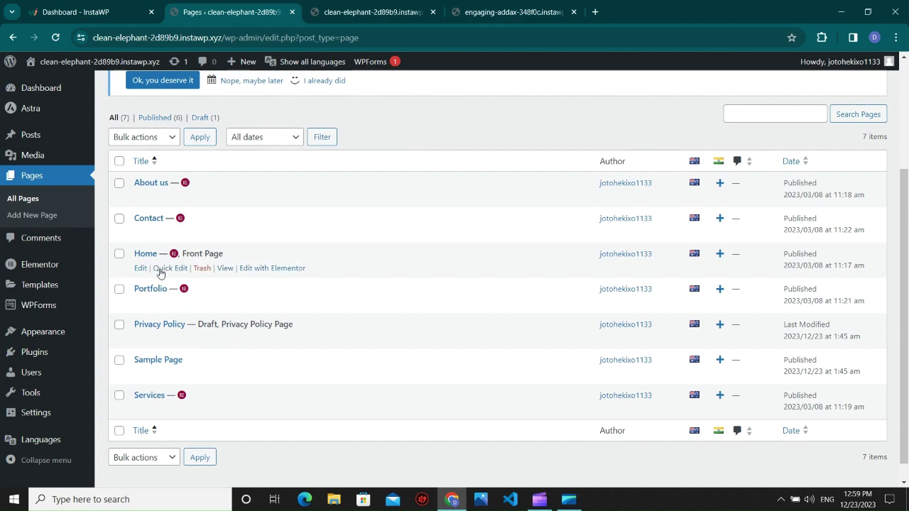
# Look at the ArchMasters front page and the multilingual demo site, then return to the pages list
pyautogui.click(422, 8)
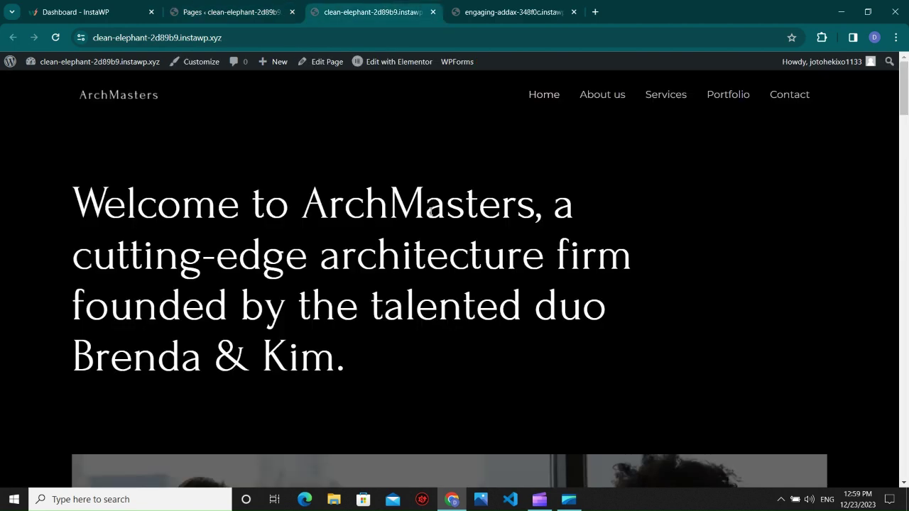
pyautogui.click(522, 11)
pyautogui.click(397, 12)
pyautogui.click(253, 11)
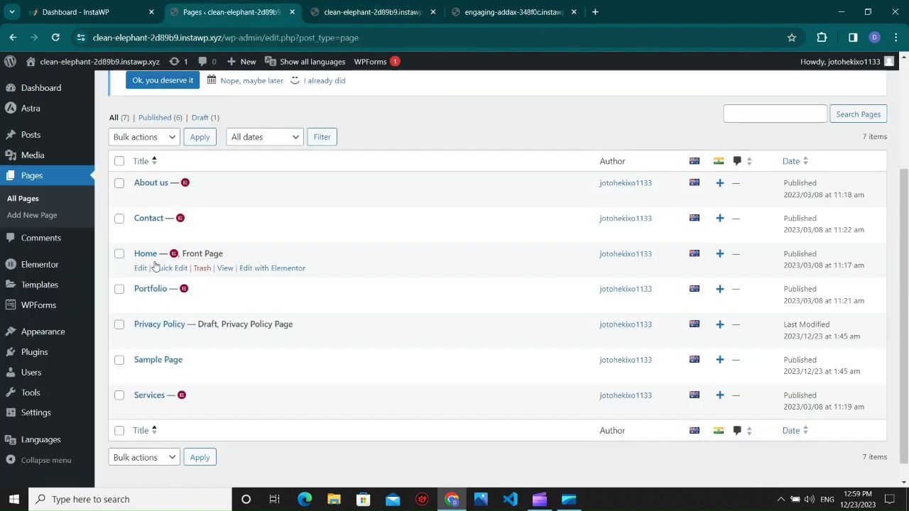
# Start a Hindi translation of the Home page in a new tab and dismiss the block editor's welcome guide
pyautogui.rightClick(720, 257)
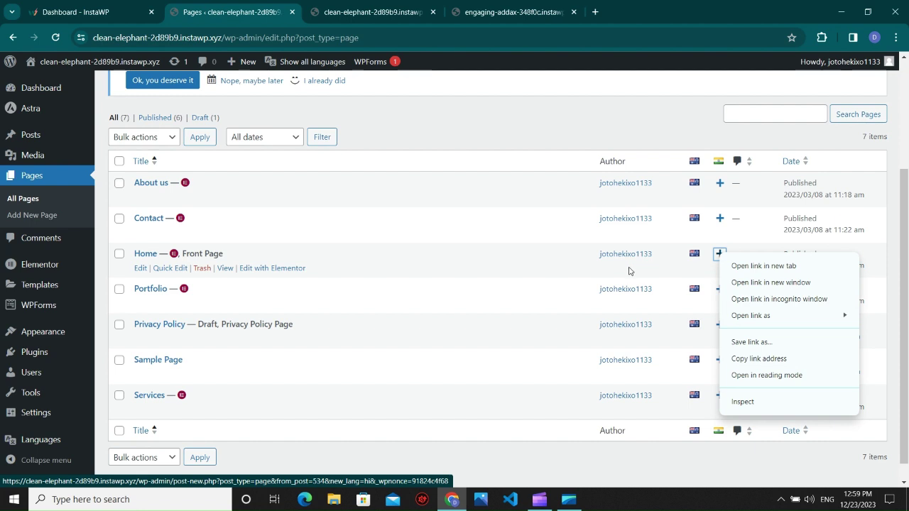
pyautogui.click(558, 273)
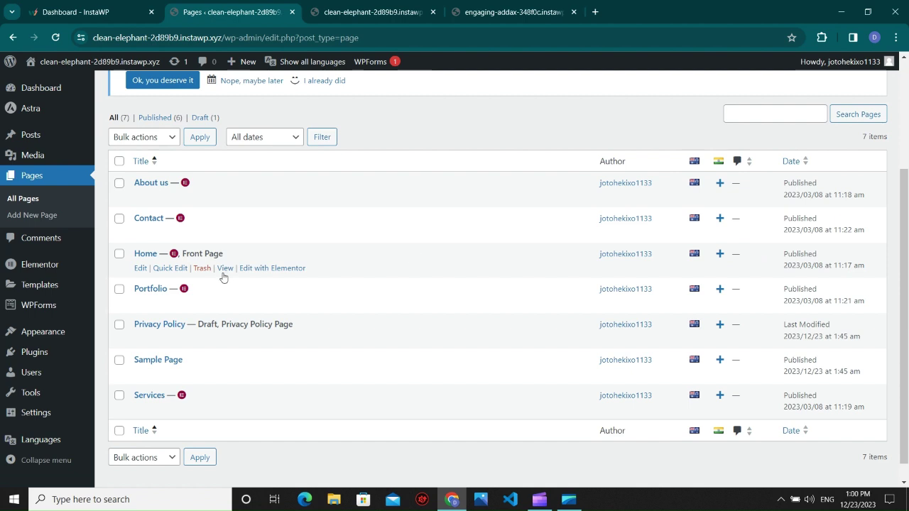
pyautogui.rightClick(720, 256)
pyautogui.click(743, 265)
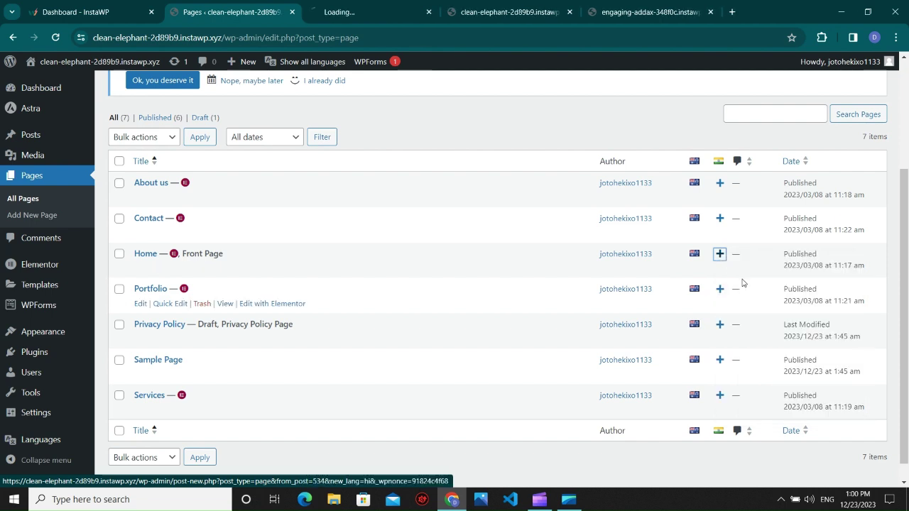
pyautogui.click(395, 16)
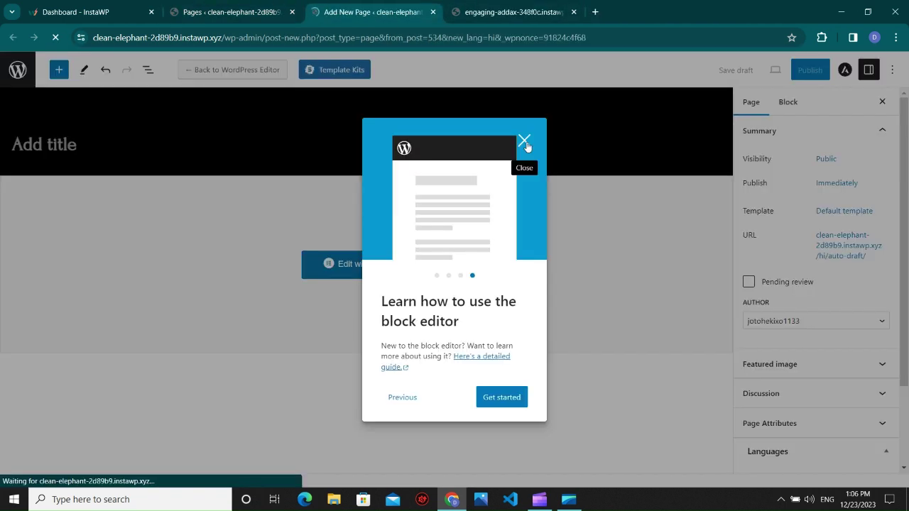
pyautogui.click(526, 142)
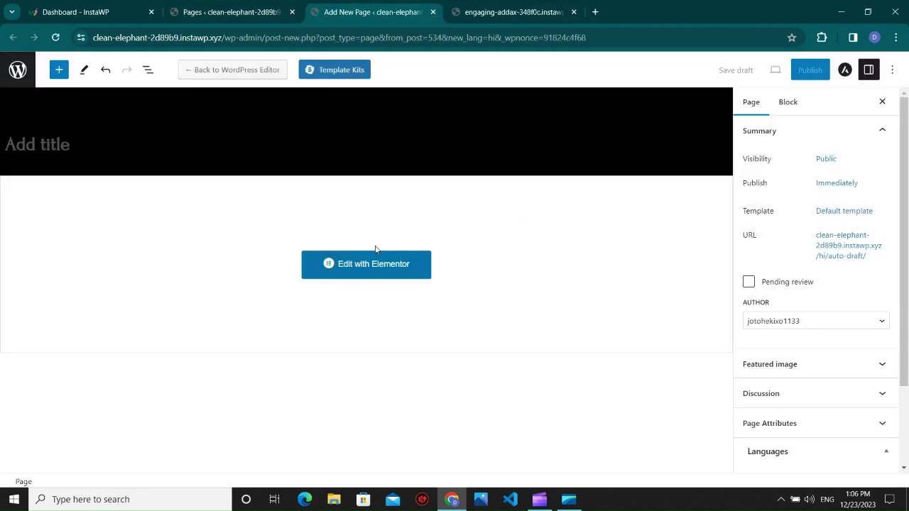
# Title the new Hindi page "Home hindi" and bring its language settings into view
pyautogui.click(64, 155)
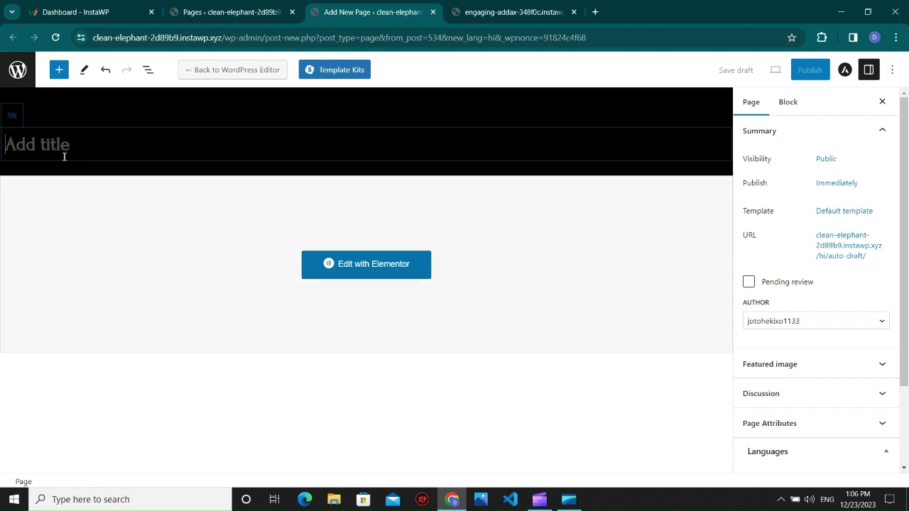
pyautogui.write('Home hindi')
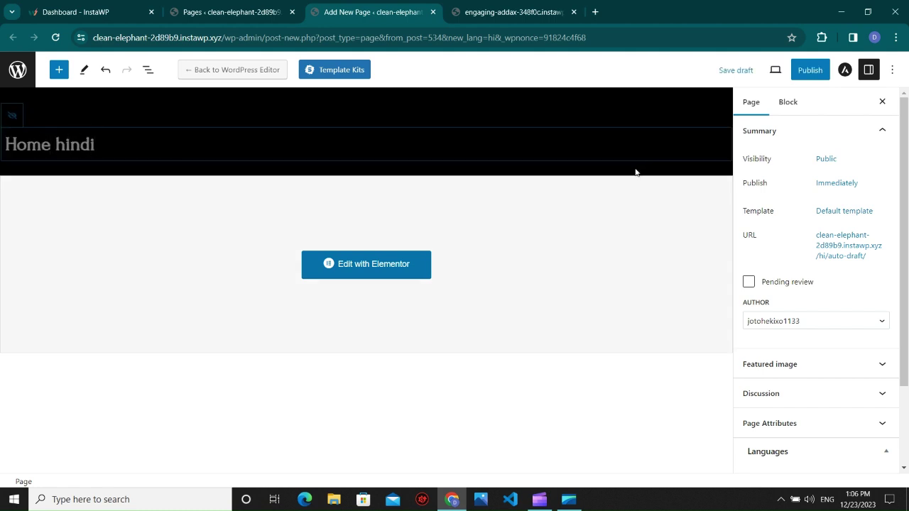
pyautogui.scroll(-2, 817, 280)
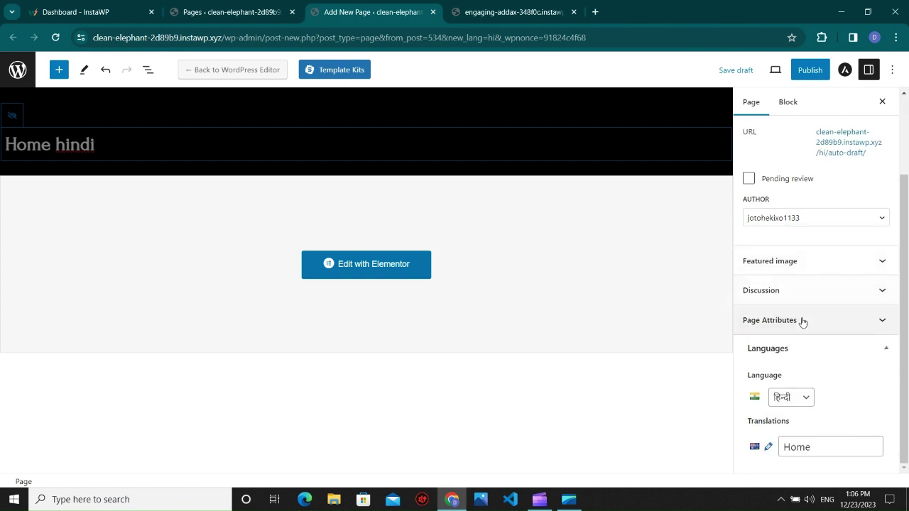
# Publish the new "Home hindi" page and confirm the pre-publish check
pyautogui.scroll(2, 803, 324)
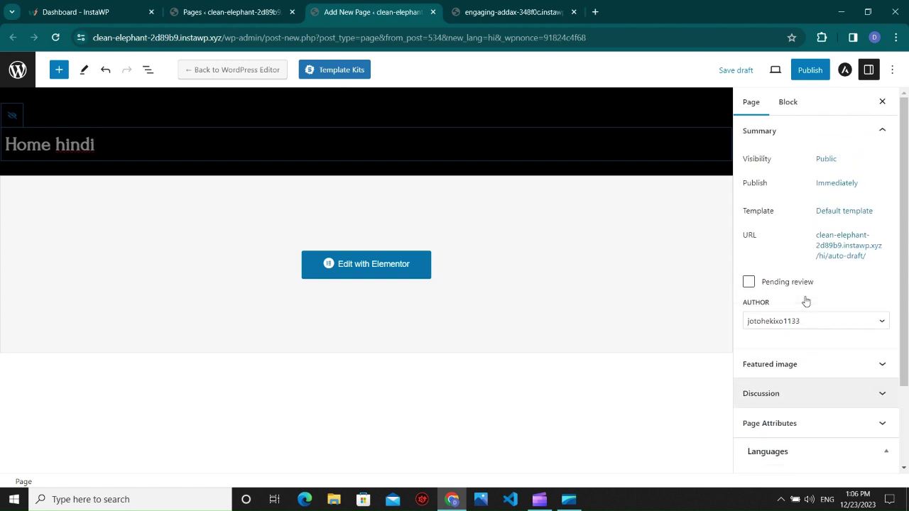
pyautogui.click(806, 71)
pyautogui.click(785, 69)
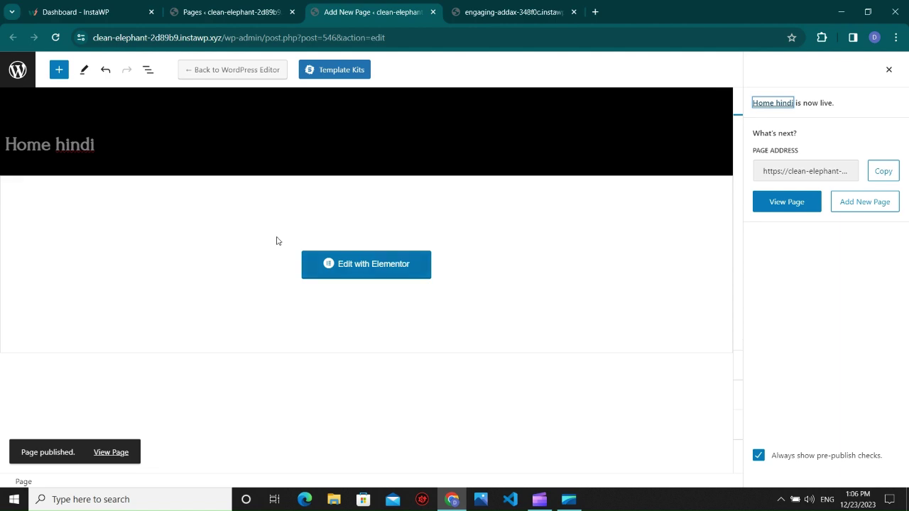
# Open the site's front page from the pages list in a new browser tab and place it after the Home hindi editor tab
pyautogui.click(493, 13)
pyautogui.click(390, 6)
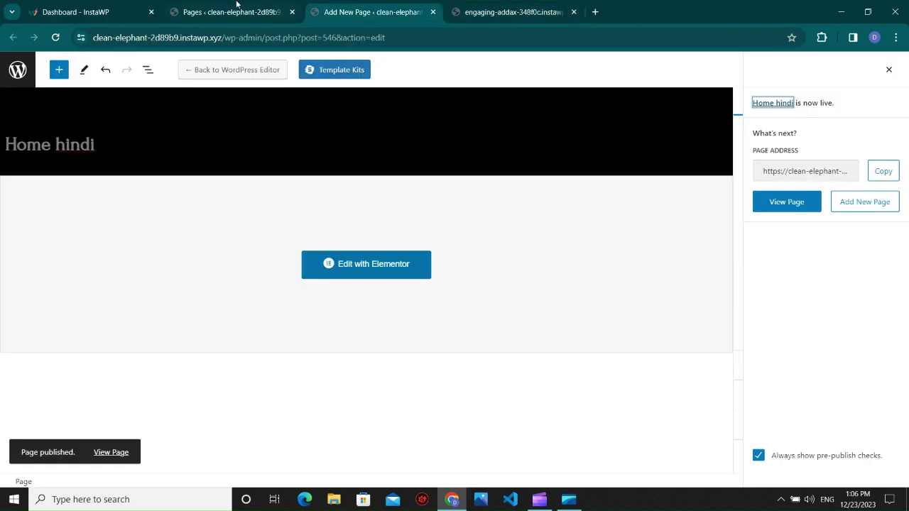
pyautogui.click(234, 12)
pyautogui.moveTo(32, 62)
pyautogui.rightClick(47, 83)
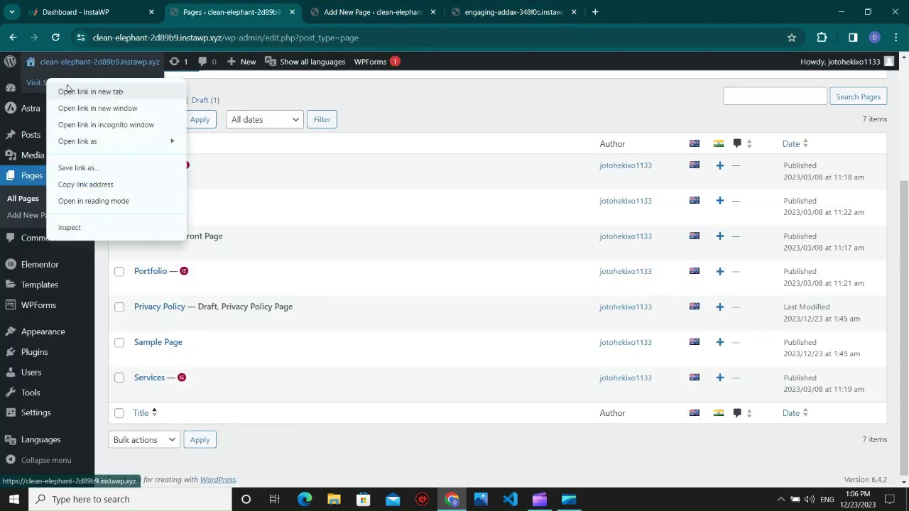
pyautogui.click(78, 91)
pyautogui.moveTo(498, 6); pyautogui.dragTo(426, 6)
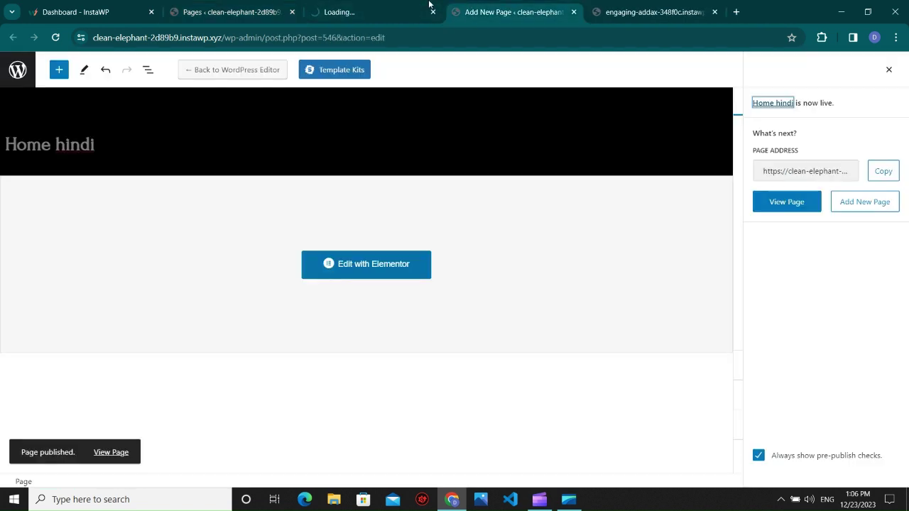
pyautogui.click(477, 7)
pyautogui.click(397, 5)
pyautogui.click(492, 6)
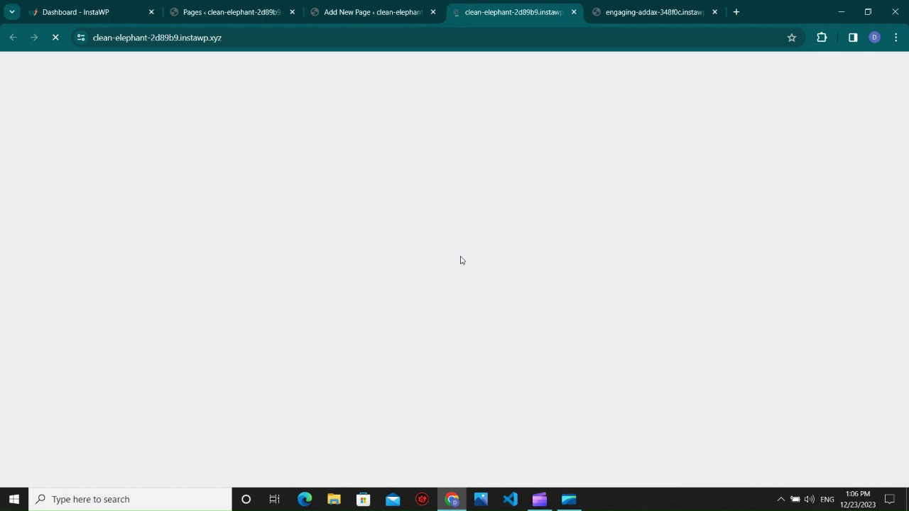
# Open the English Home page in Elementor from the front page
pyautogui.scroll(-3, 365, 301)
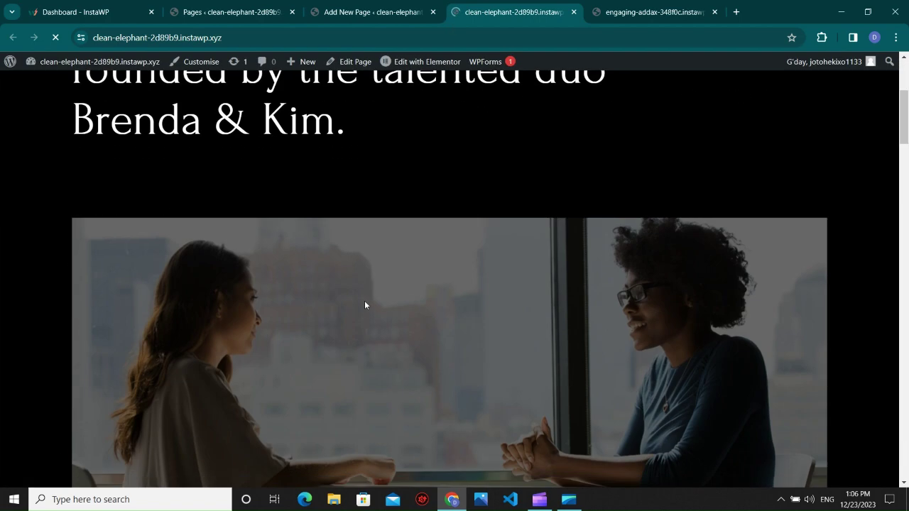
pyautogui.scroll(3, 365, 301)
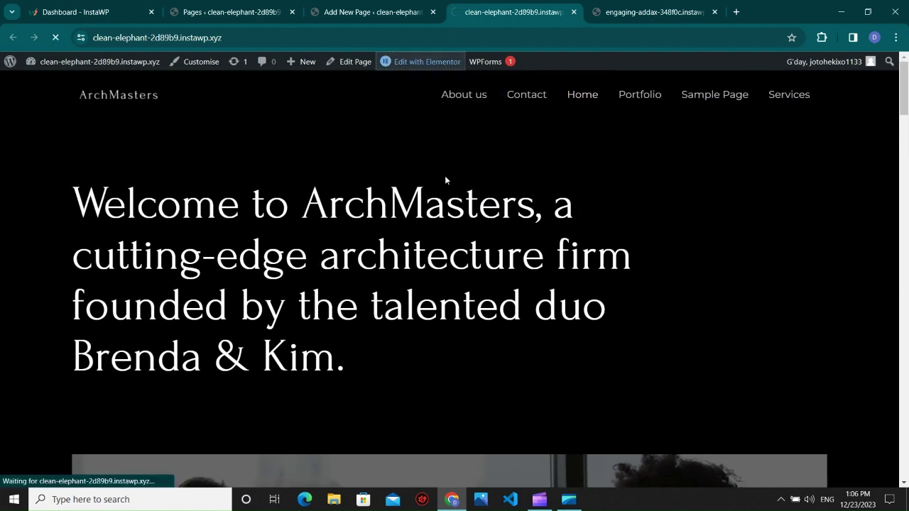
pyautogui.click(365, 9)
pyautogui.click(505, 12)
pyautogui.click(368, 5)
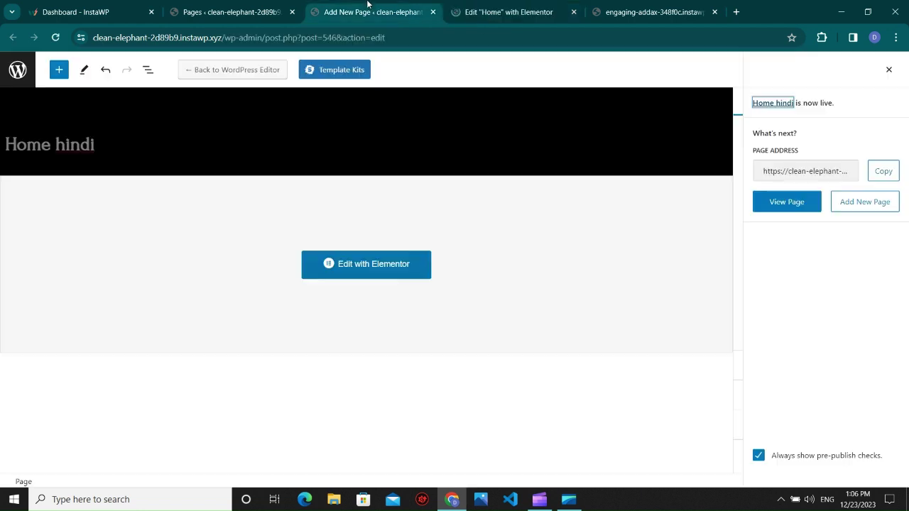
pyautogui.click(509, 12)
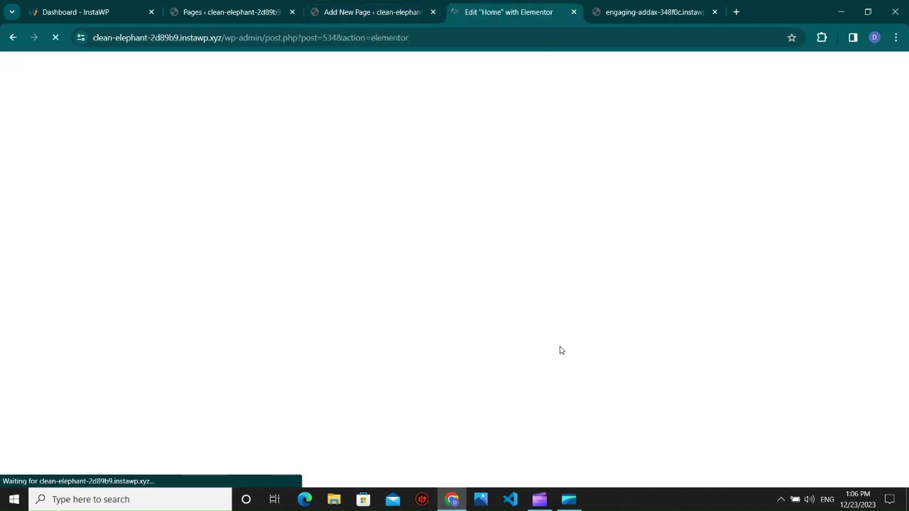
pyautogui.click(397, 11)
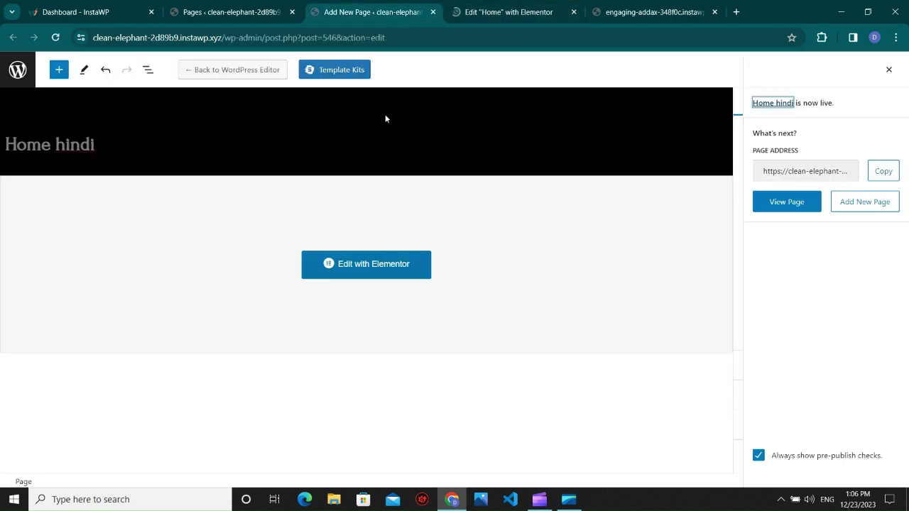
pyautogui.click(482, 9)
pyautogui.click(368, 10)
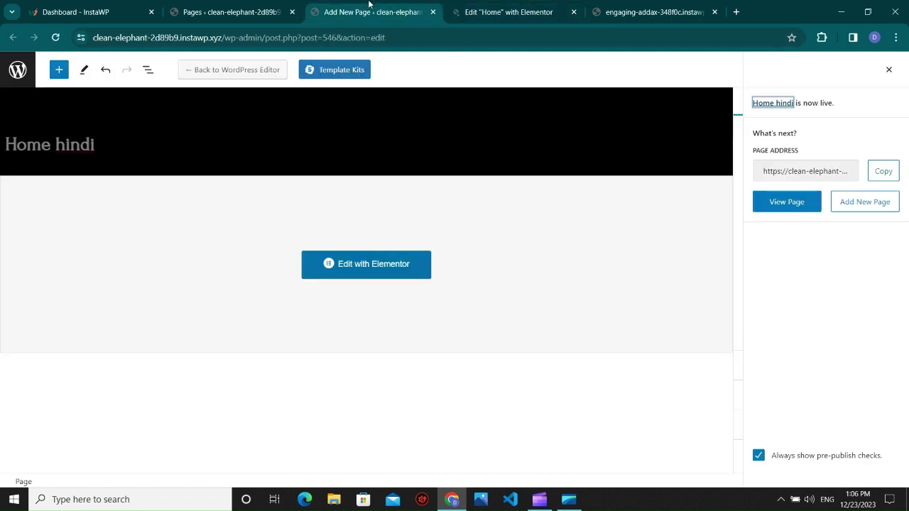
pyautogui.click(473, 5)
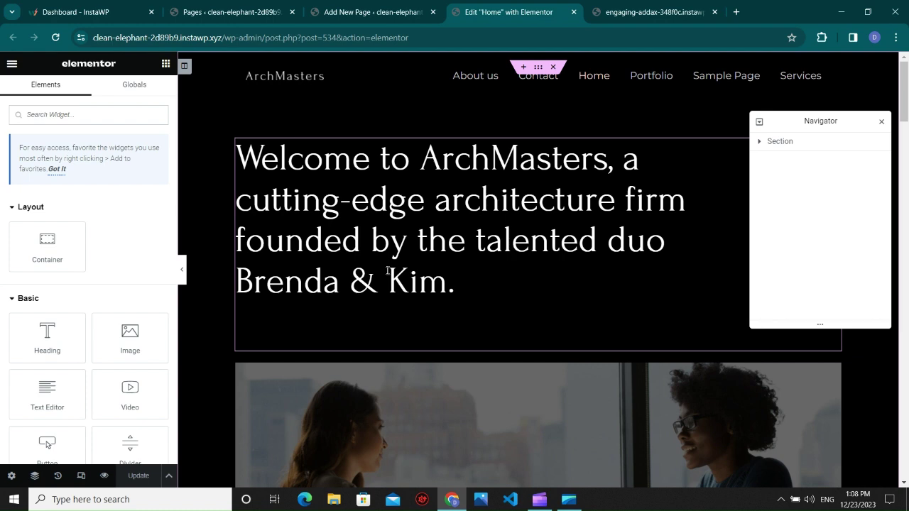
# Look over the English Home page in Elementor and open the Home hindi page in Elementor as well
pyautogui.scroll(-4, 422, 286)
pyautogui.scroll(3, 421, 292)
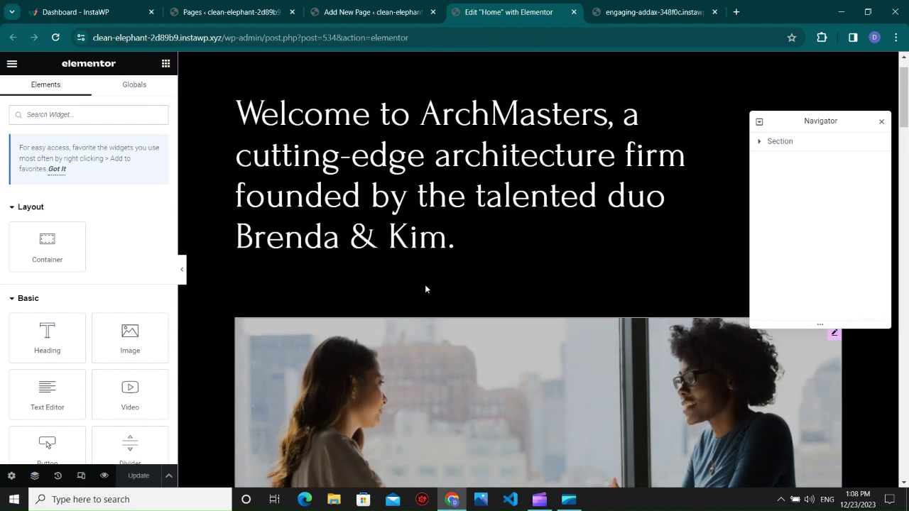
pyautogui.scroll(-2, 425, 284)
pyautogui.scroll(3, 425, 287)
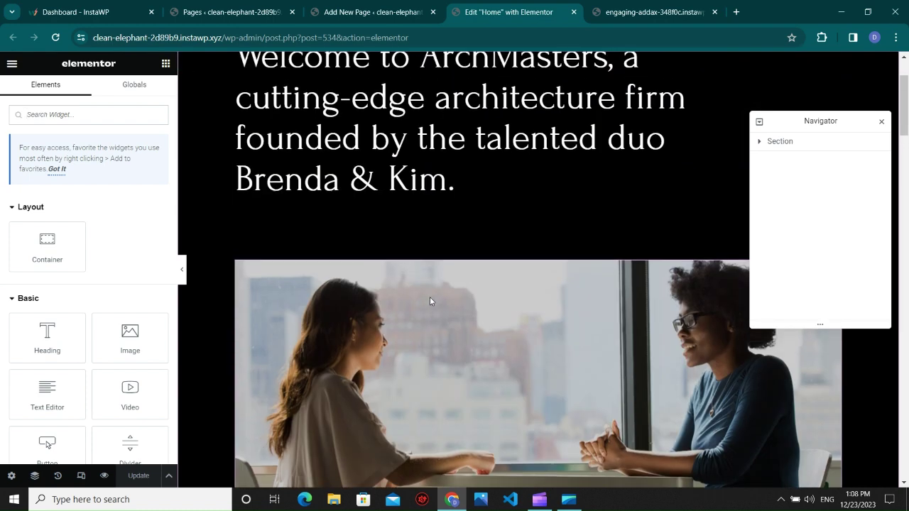
pyautogui.scroll(-2, 448, 264)
pyautogui.scroll(2, 410, 264)
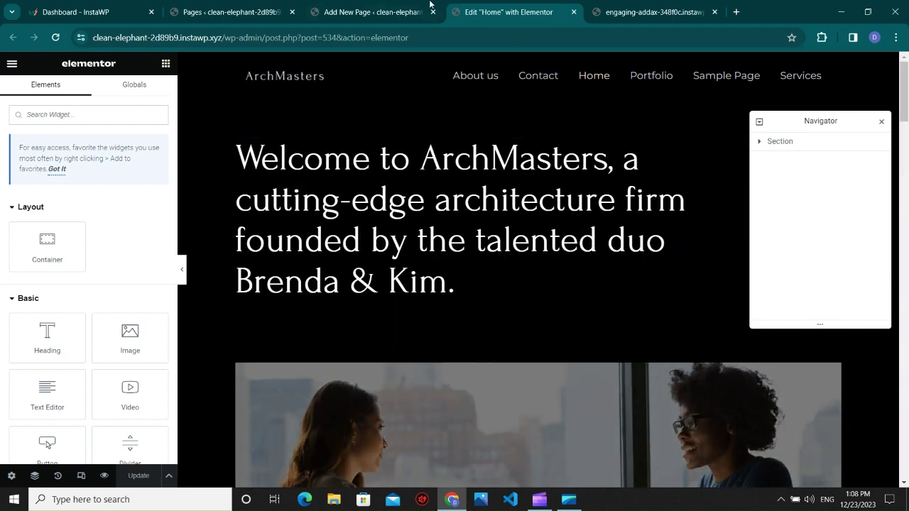
pyautogui.click(419, 10)
pyautogui.click(326, 275)
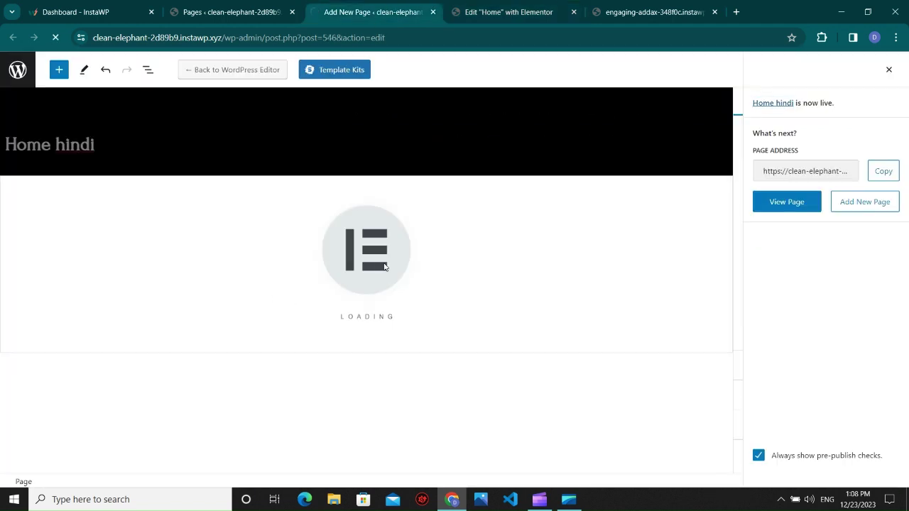
pyautogui.click(498, 12)
pyautogui.click(400, 7)
pyautogui.click(479, 10)
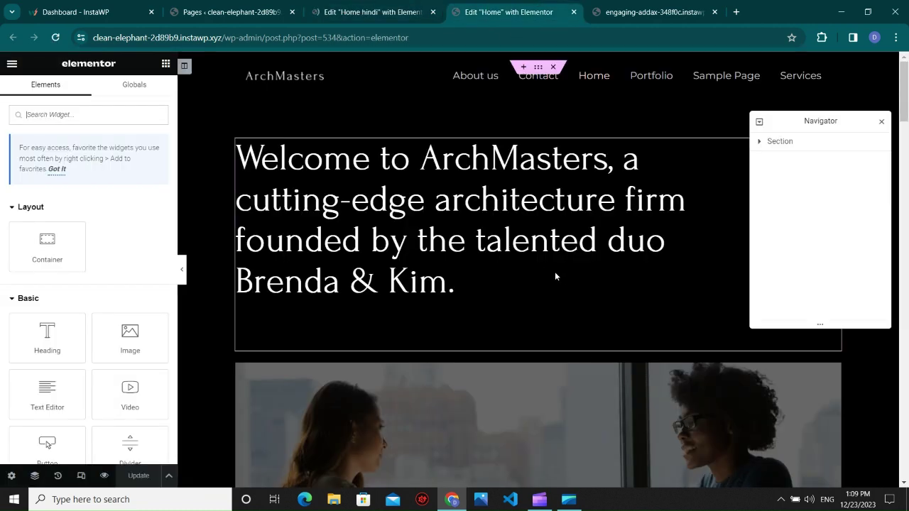
# Copy the top-level section of the English Home page and paste it into the empty Home hindi page
pyautogui.scroll(-7, 555, 271)
pyautogui.scroll(-3, 475, 264)
pyautogui.click(373, 13)
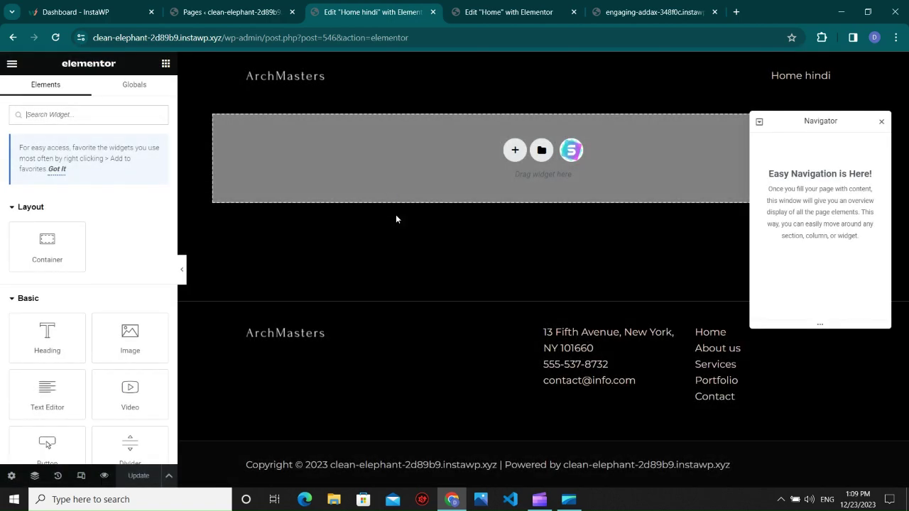
pyautogui.click(494, 6)
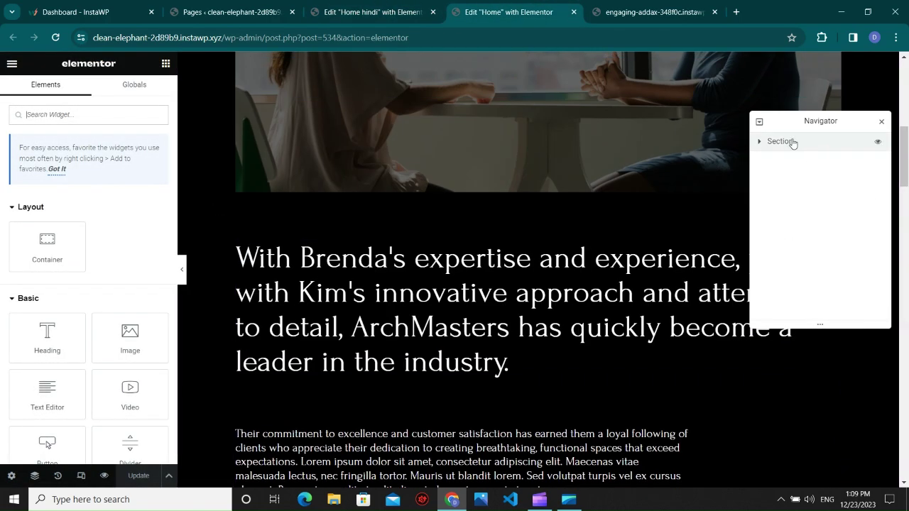
pyautogui.click(792, 142)
pyautogui.rightClick(793, 142)
pyautogui.click(814, 197)
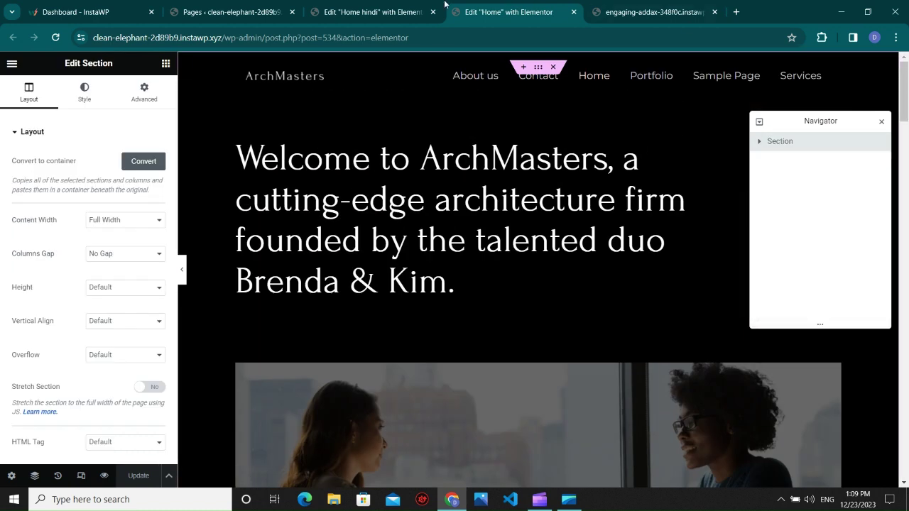
pyautogui.click(360, 5)
pyautogui.rightClick(375, 127)
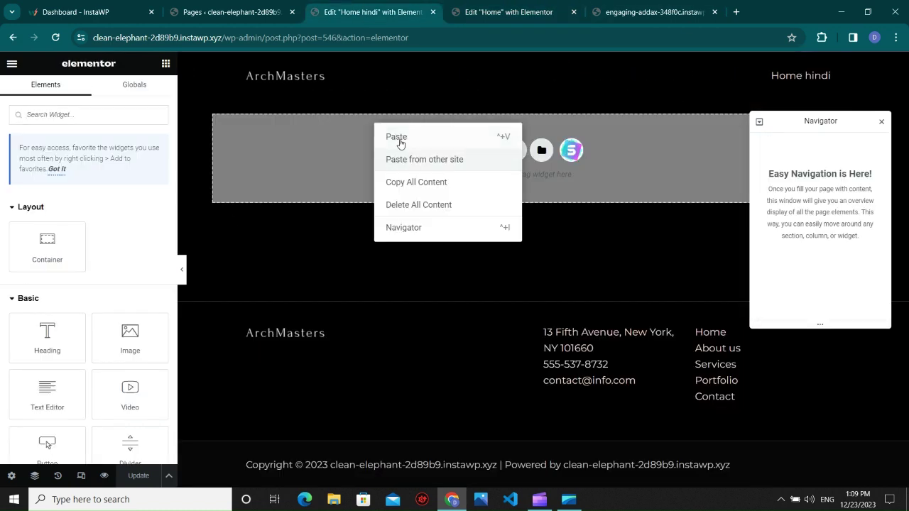
pyautogui.click(397, 135)
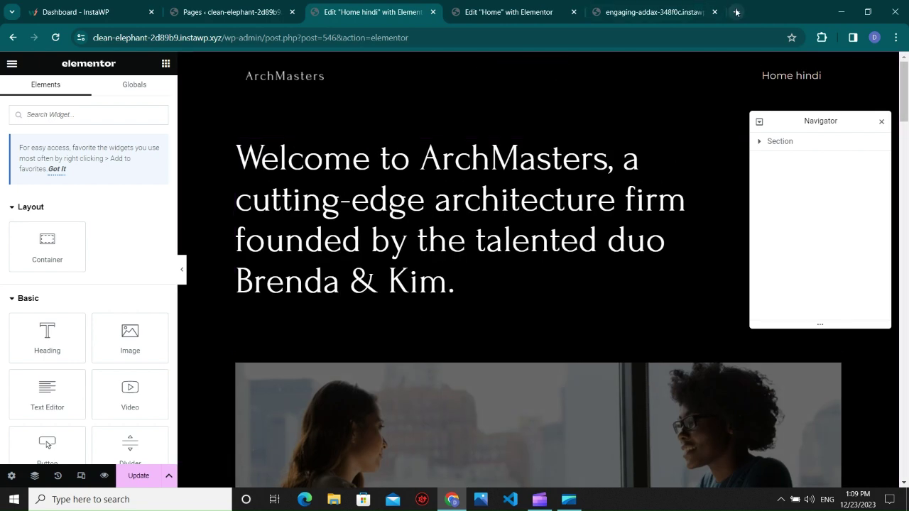
# Search Google for "google translate" in a new browser tab
pyautogui.click(736, 12)
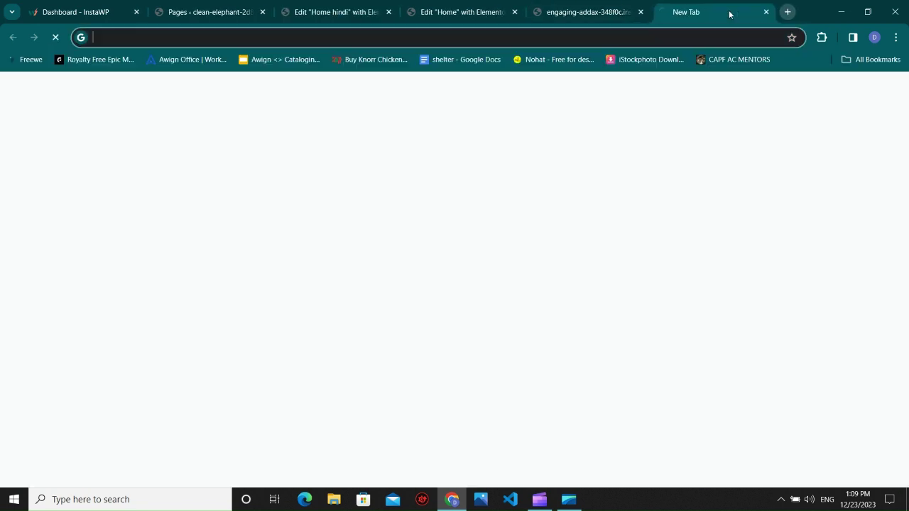
pyautogui.write('goog')
pyautogui.press('Return')
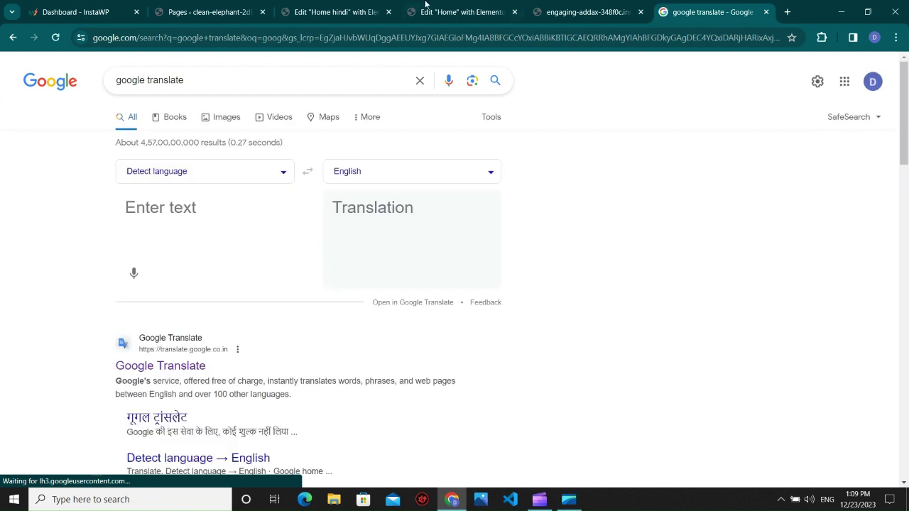
# Copy the welcome heading's text from the Home hindi page into the translator and set the target language to Hindi
pyautogui.click(437, 6)
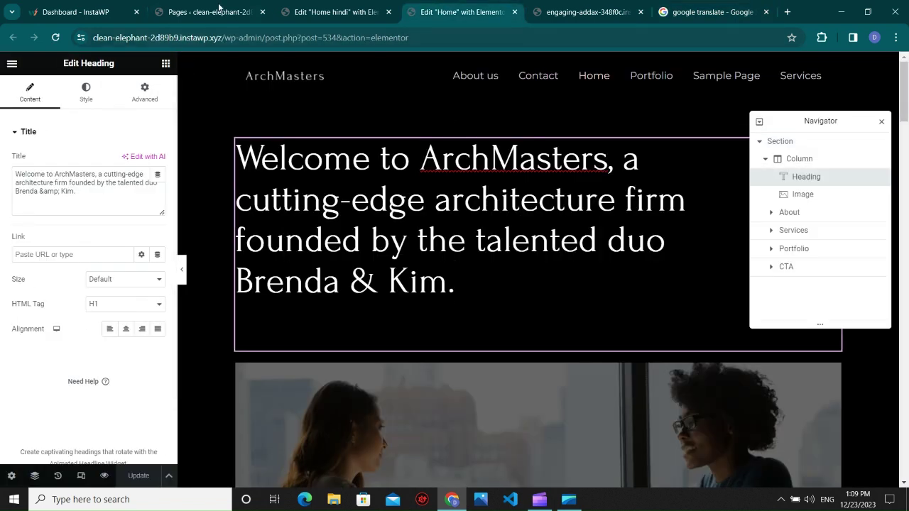
pyautogui.click(336, 6)
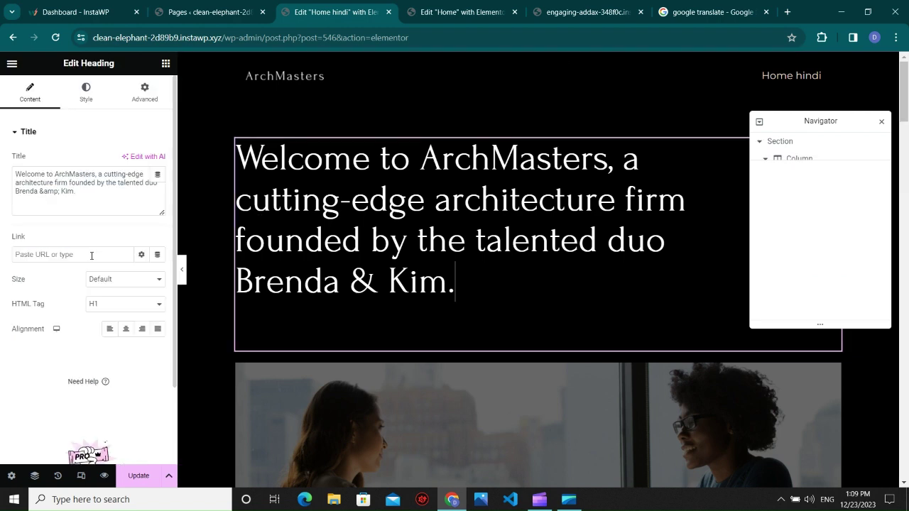
pyautogui.tripleClick(78, 183)
pyautogui.click(710, 12)
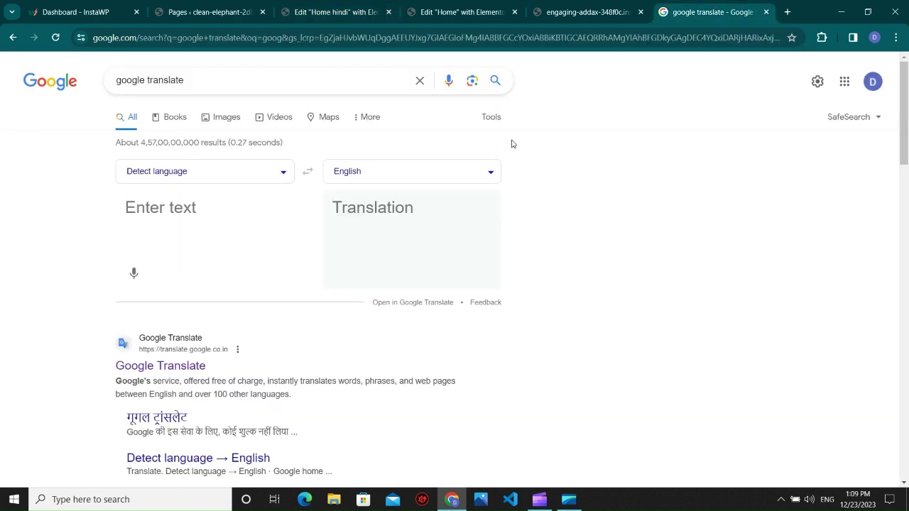
pyautogui.hotkey('ctrl', 'v')
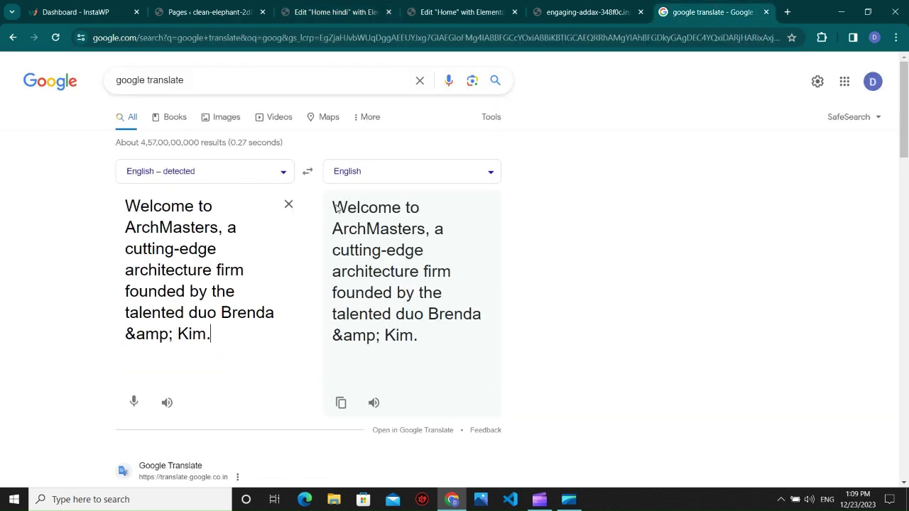
pyautogui.click(405, 171)
pyautogui.click(255, 175)
pyautogui.write('hindi')
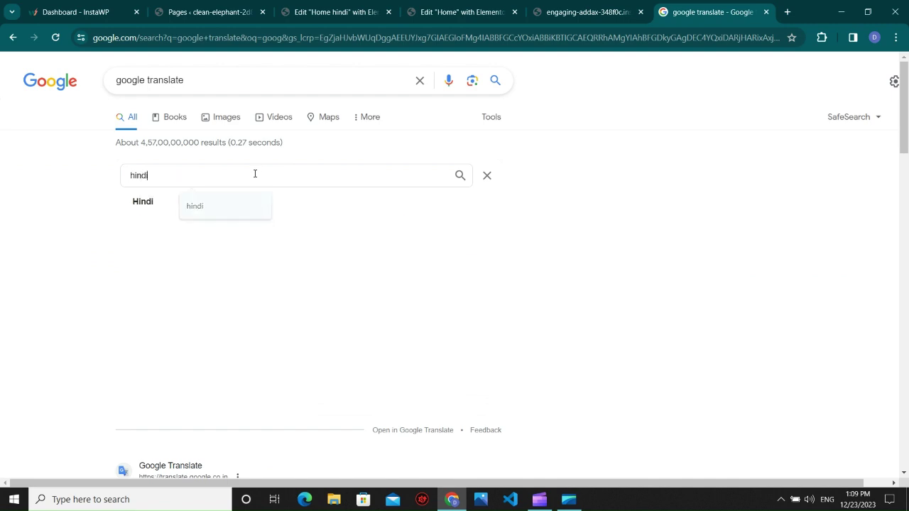
pyautogui.press('Return')
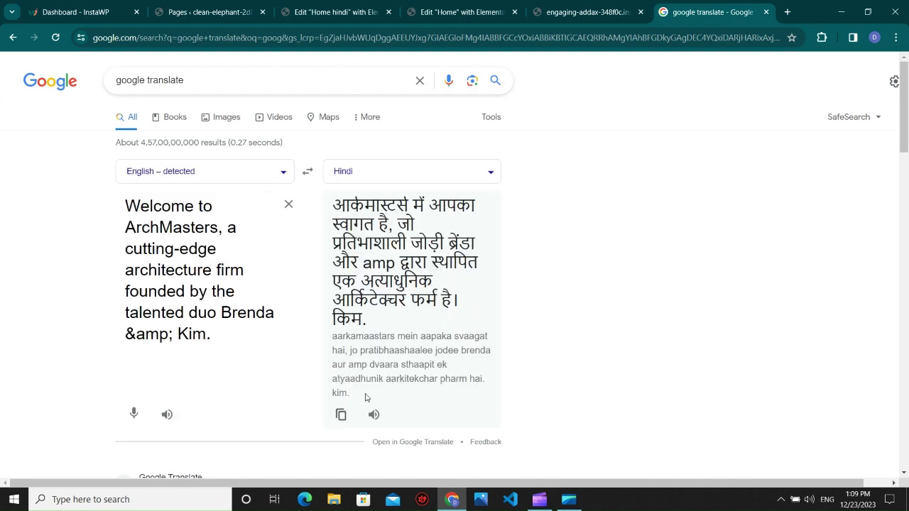
# Copy the Hindi translation and replace the welcome heading's title on the Home hindi page with it
pyautogui.click(341, 415)
pyautogui.click(334, 12)
pyautogui.hotkey('ctrl', 'v')
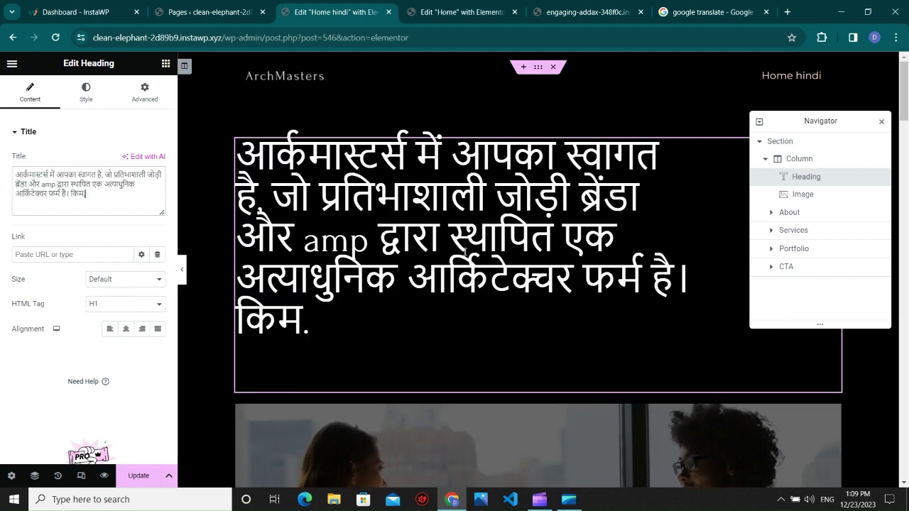
# Copy the title text of the About section's first heading and translate it to Hindi in place of the previous text
pyautogui.scroll(-8, 466, 252)
pyautogui.click(240, 181)
pyautogui.moveTo(84, 200); pyautogui.dragTo(2, 148)
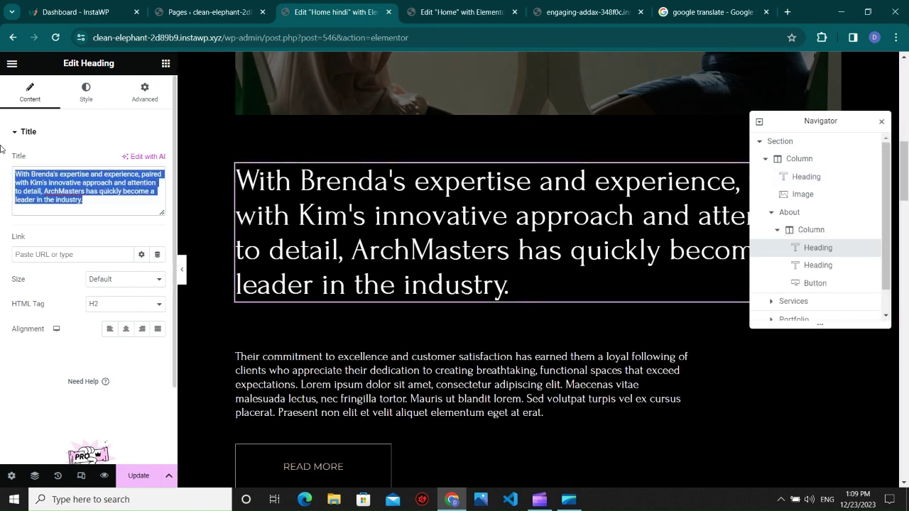
pyautogui.click(703, 12)
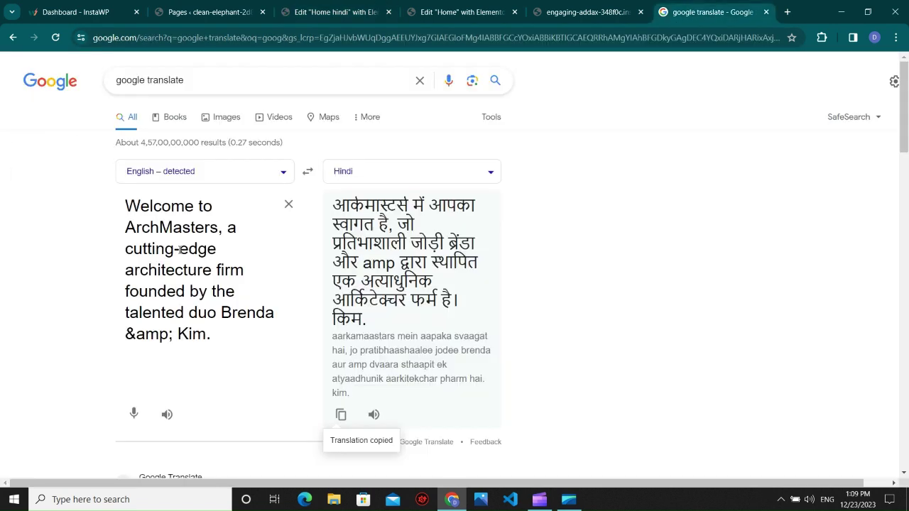
pyautogui.click(176, 251)
pyautogui.hotkey('ctrl', 'a')
pyautogui.hotkey('ctrl', 'v')
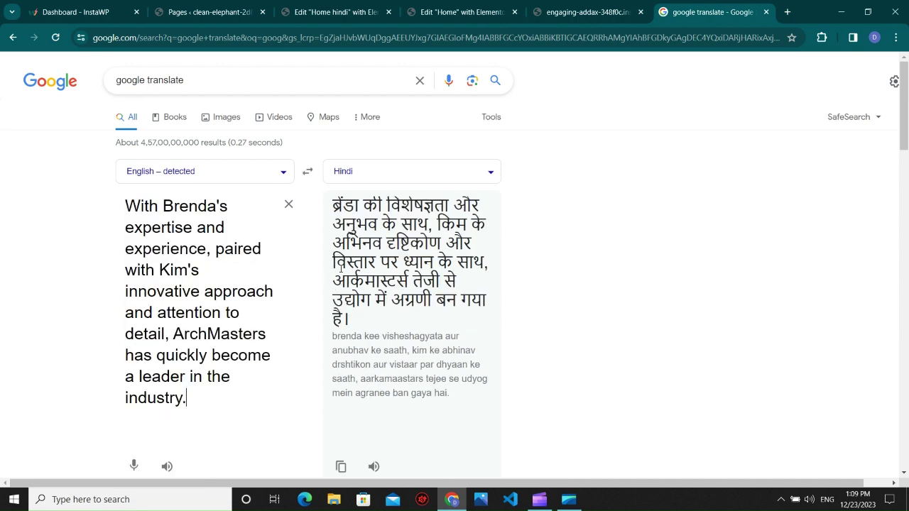
# Copy the Hindi translation and replace the title of the About section's first heading on the Home hindi page with it
pyautogui.scroll(-2, 382, 284)
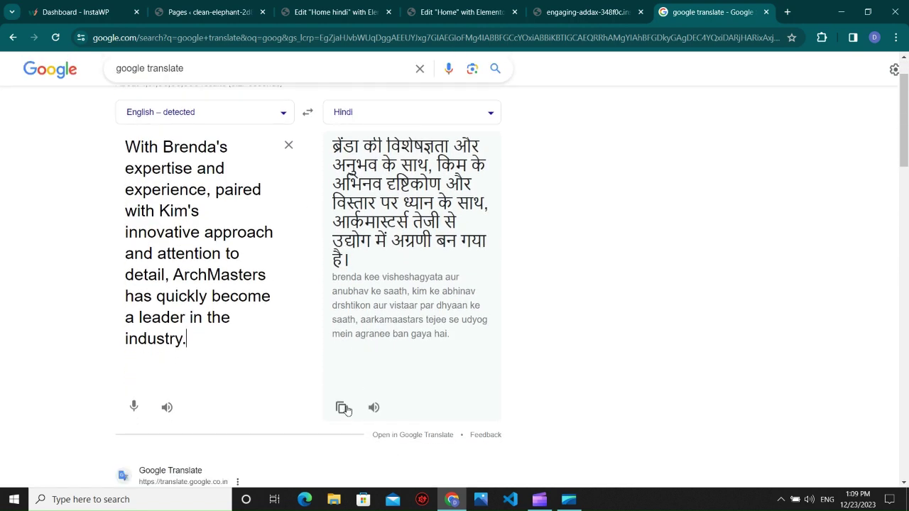
pyautogui.click(341, 408)
pyautogui.click(334, 12)
pyautogui.hotkey('ctrl', 'v')
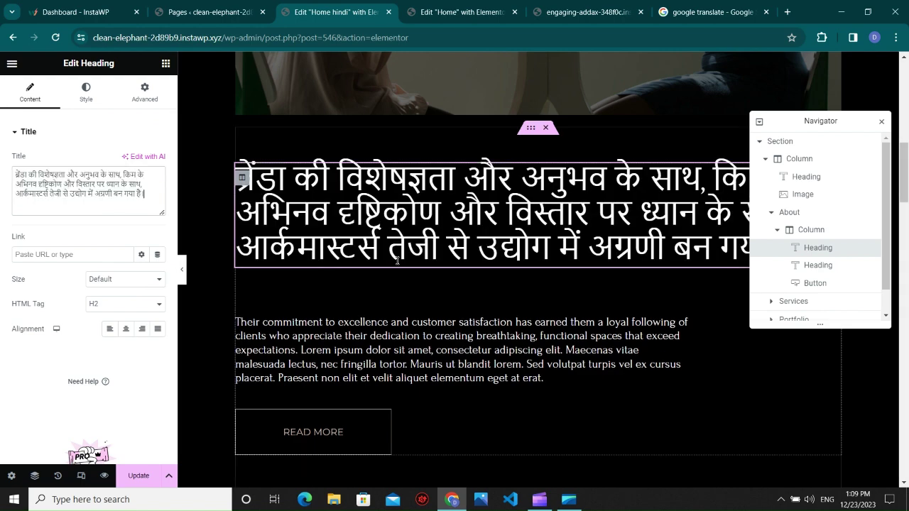
# Update the Home hindi page to save the translated headings
pyautogui.scroll(-3, 344, 266)
pyautogui.scroll(5, 356, 252)
pyautogui.scroll(3, 356, 258)
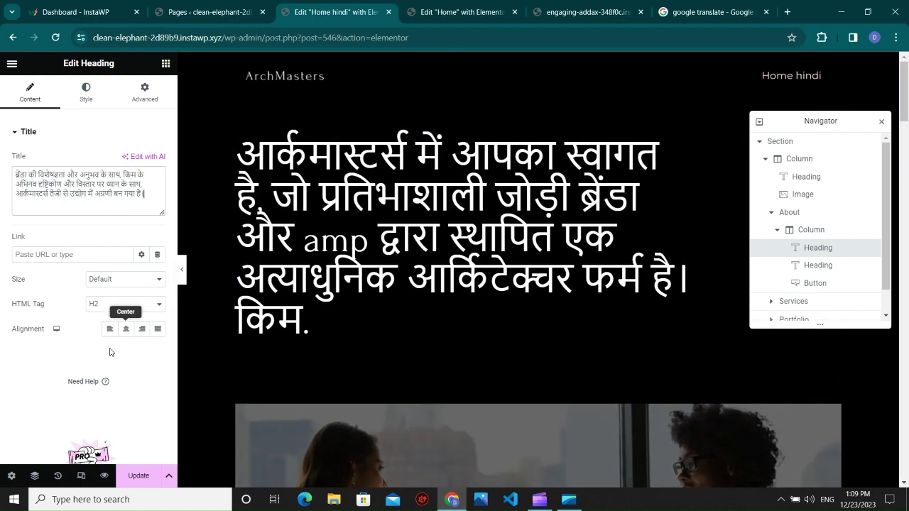
pyautogui.click(138, 476)
pyautogui.scroll(-10, 426, 339)
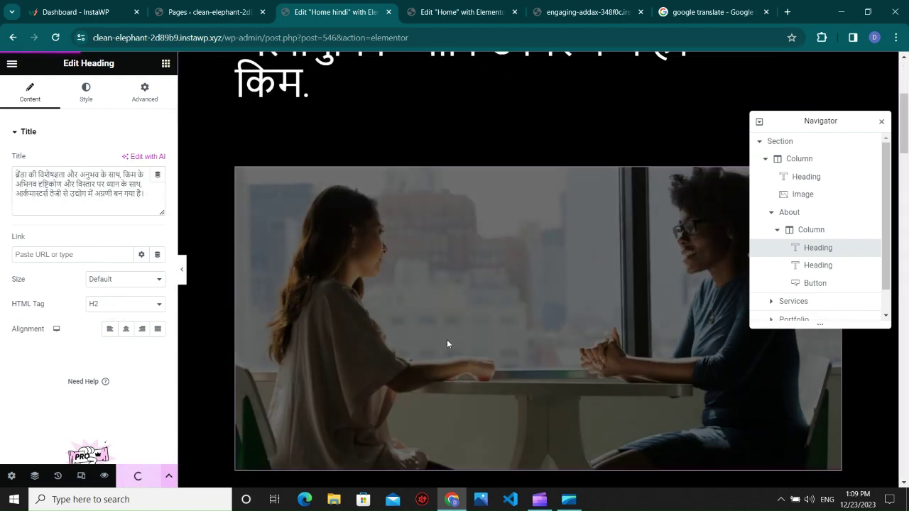
pyautogui.scroll(8, 403, 310)
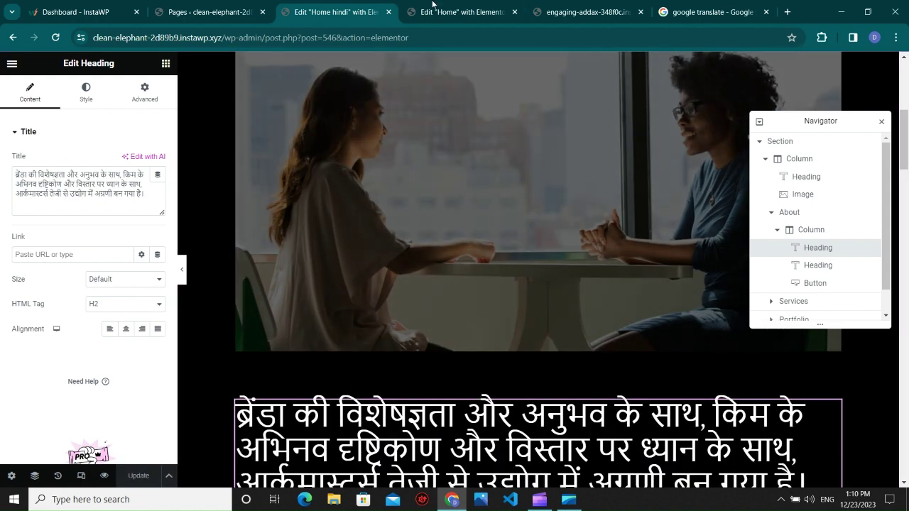
# Go to the WordPress pages list and open the live Home page in a new browser tab
pyautogui.click(432, 4)
pyautogui.click(229, 5)
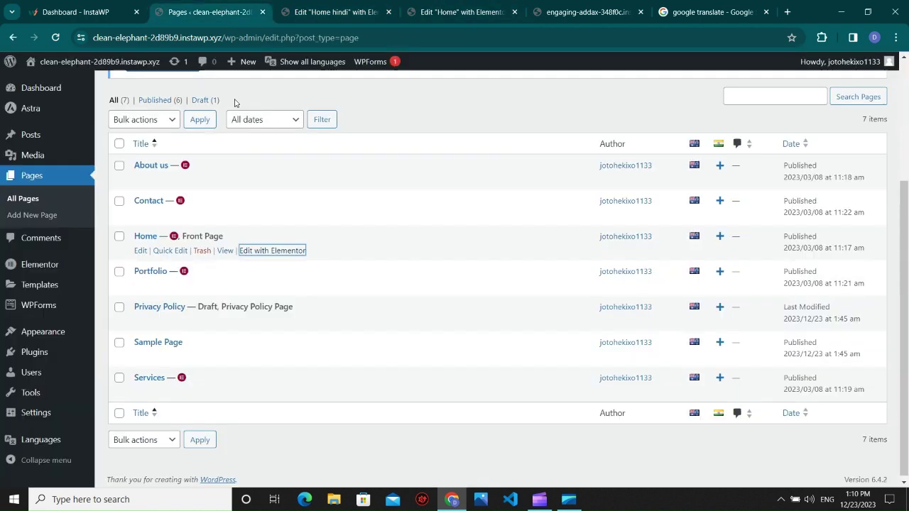
pyautogui.rightClick(226, 250)
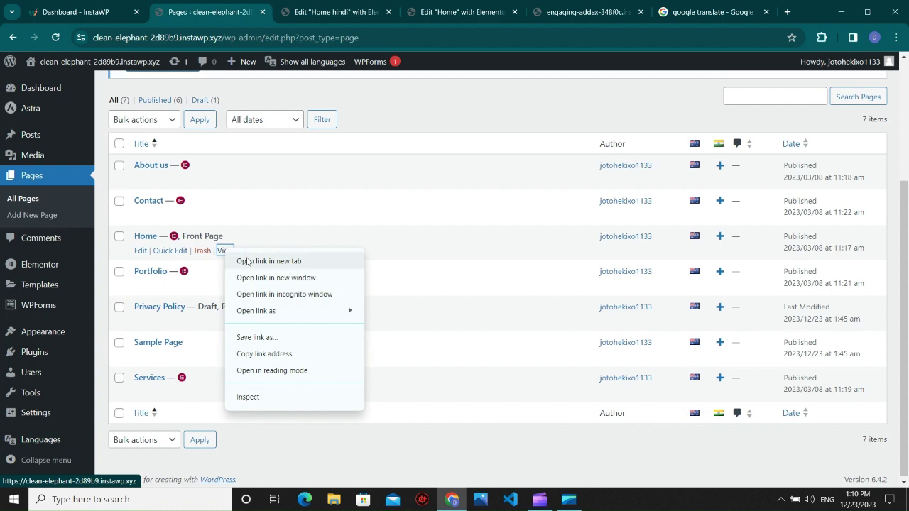
pyautogui.click(248, 260)
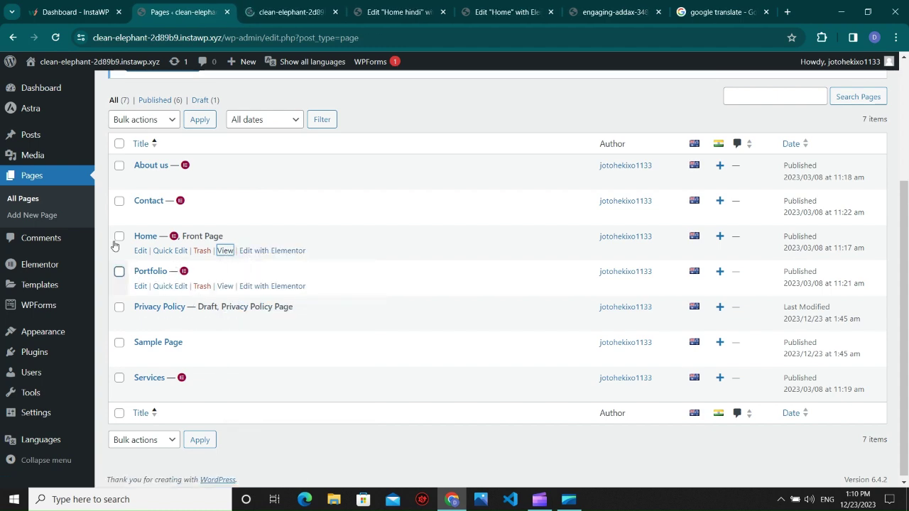
pyautogui.click(277, 12)
# Return to the pages list and open the live Home hindi page in a new browser tab
pyautogui.click(214, 3)
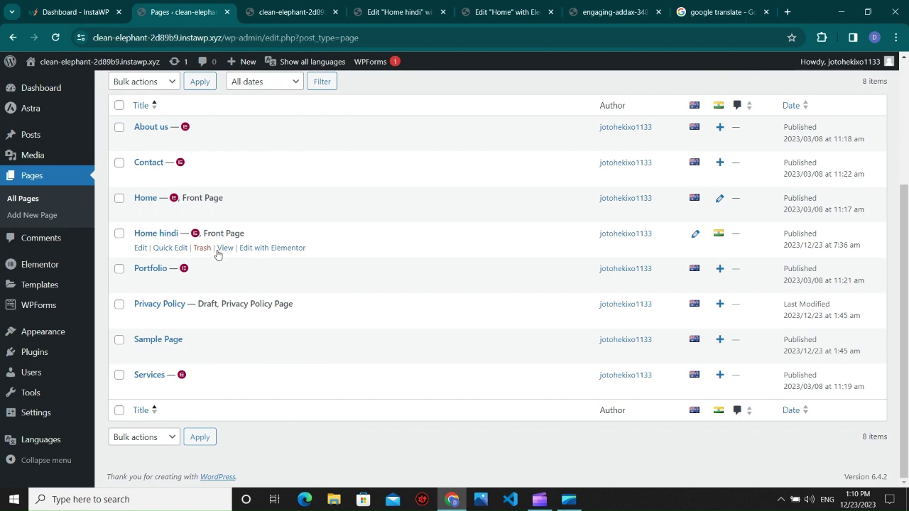
pyautogui.rightClick(218, 254)
pyautogui.click(255, 263)
pyautogui.click(270, 5)
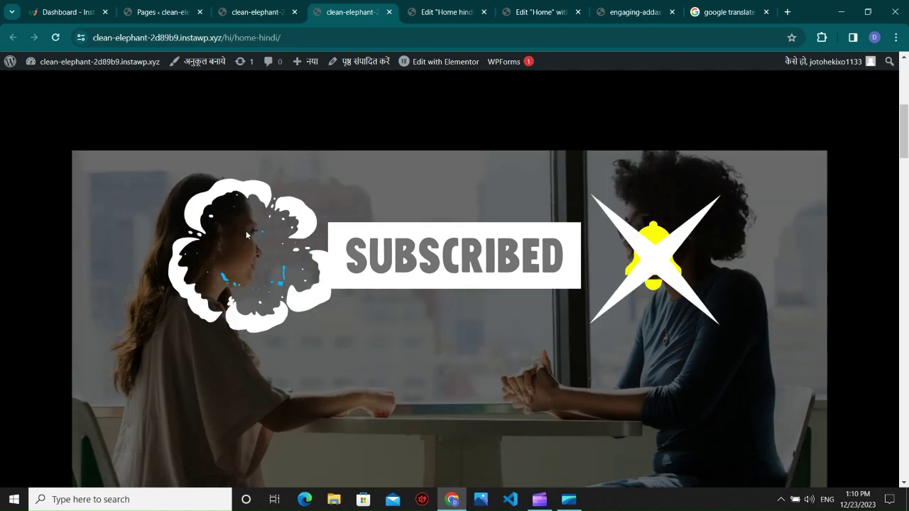
# Compare the live Home hindi page with the English Home page and check the navigation menu of the Multilang demo site
pyautogui.scroll(5, 246, 230)
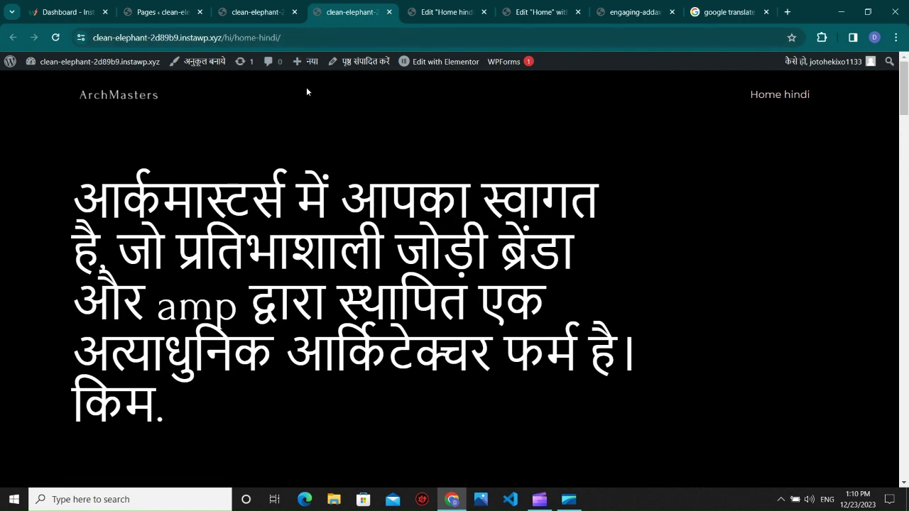
pyautogui.click(259, 12)
pyautogui.scroll(-5, 319, 213)
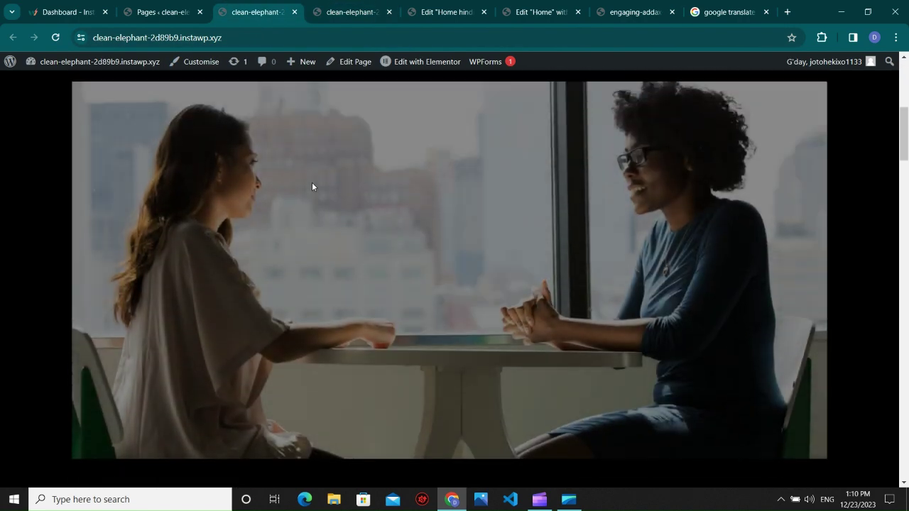
pyautogui.scroll(5, 312, 186)
pyautogui.click(352, 12)
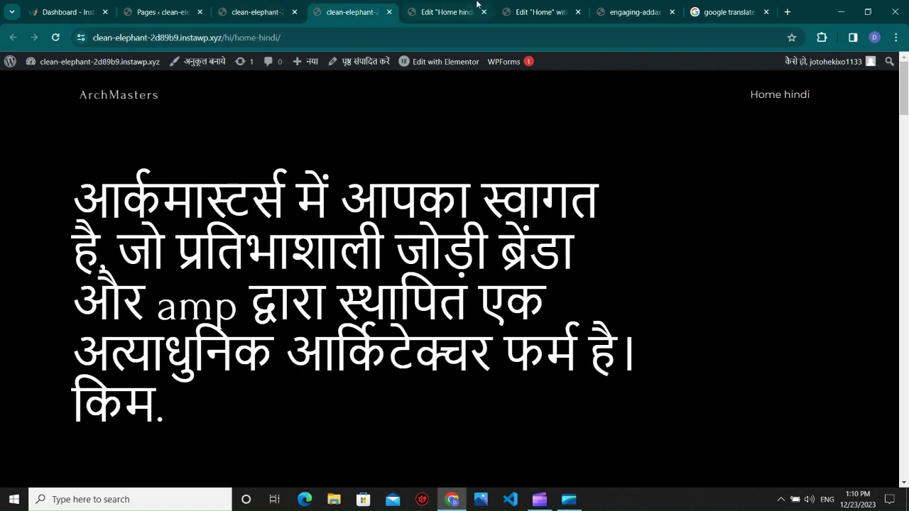
pyautogui.click(540, 12)
pyautogui.click(632, 12)
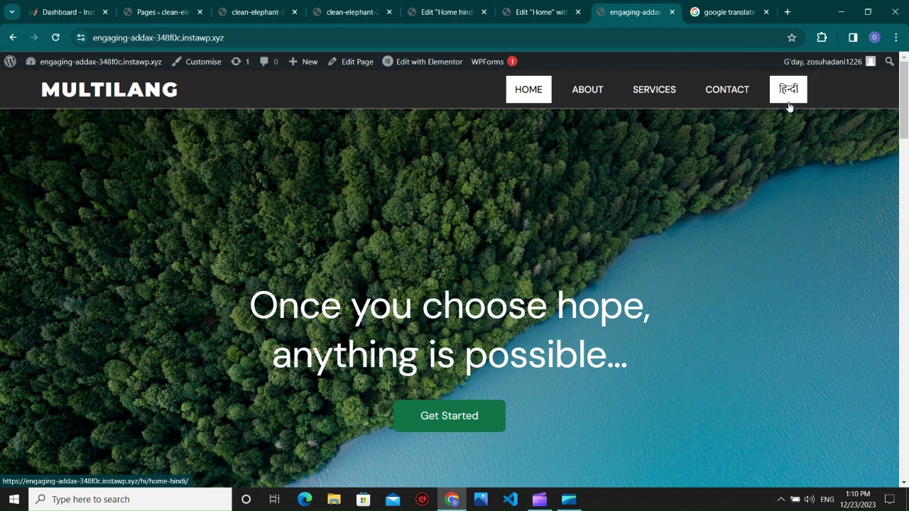
# Close the Home hindi and Home Elementor editor tabs and the Multilang demo site's tab
pyautogui.click(454, 5)
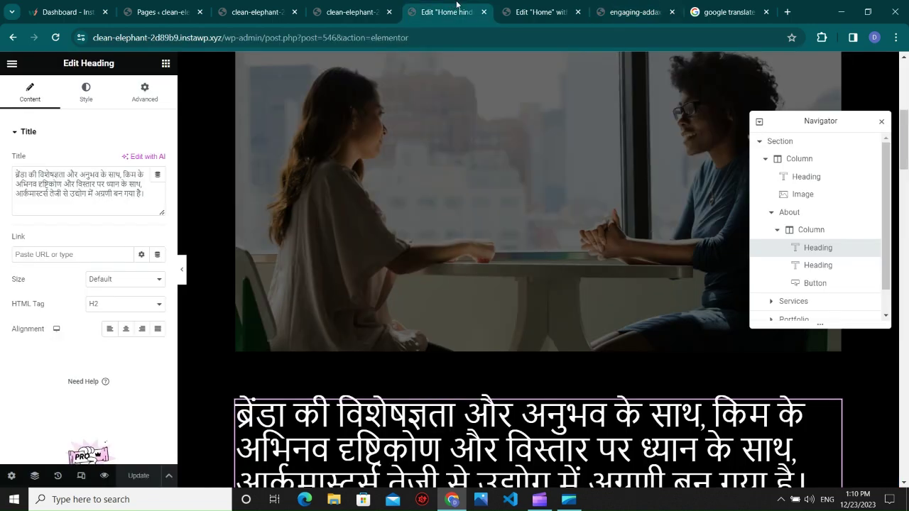
pyautogui.click(537, 6)
pyautogui.click(455, 6)
pyautogui.click(484, 12)
pyautogui.click(482, 13)
pyautogui.click(482, 12)
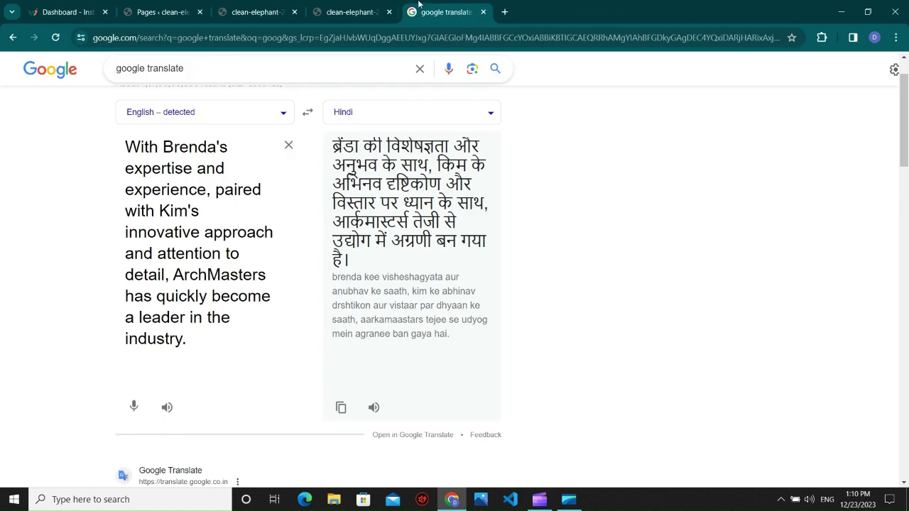
pyautogui.click(372, 15)
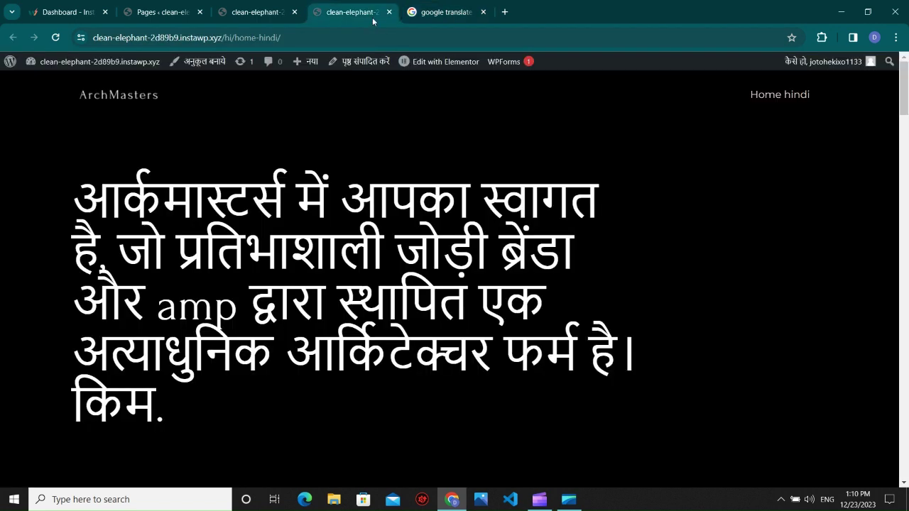
# Return to the WordPress admin and open the Menus screen of the Appearance settings
pyautogui.click(242, 12)
pyautogui.click(164, 12)
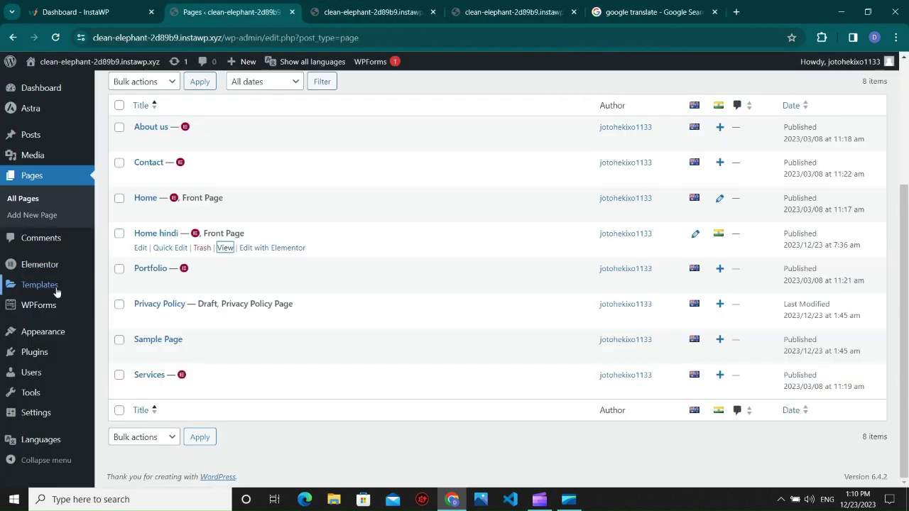
pyautogui.moveTo(55, 293)
pyautogui.scroll(-3, 42, 312)
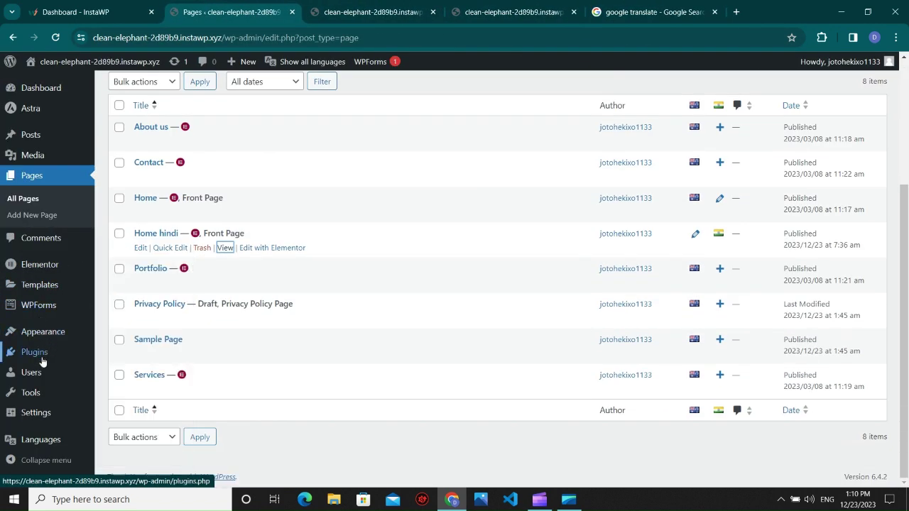
pyautogui.moveTo(41, 409)
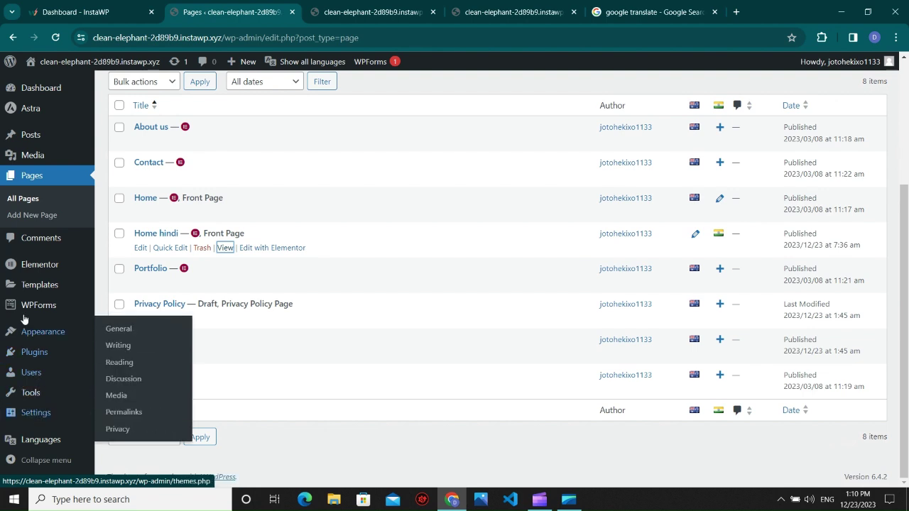
pyautogui.moveTo(32, 332)
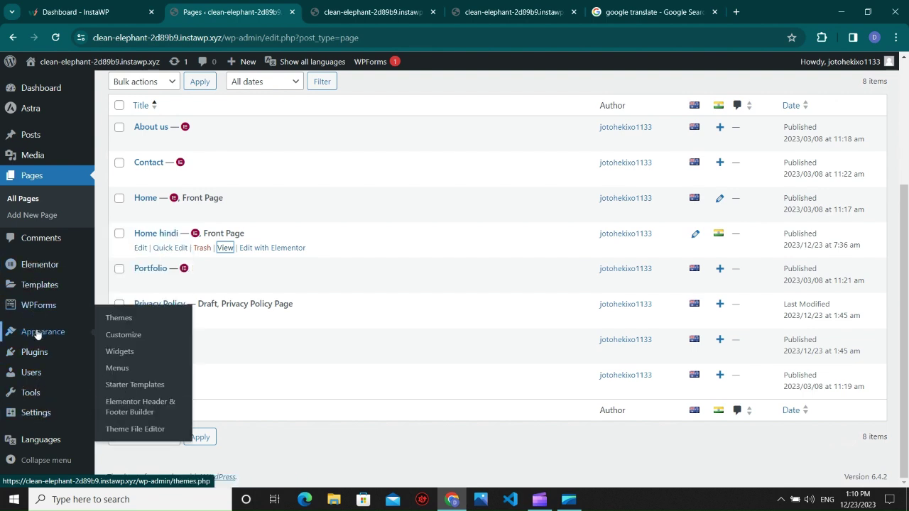
pyautogui.click(115, 368)
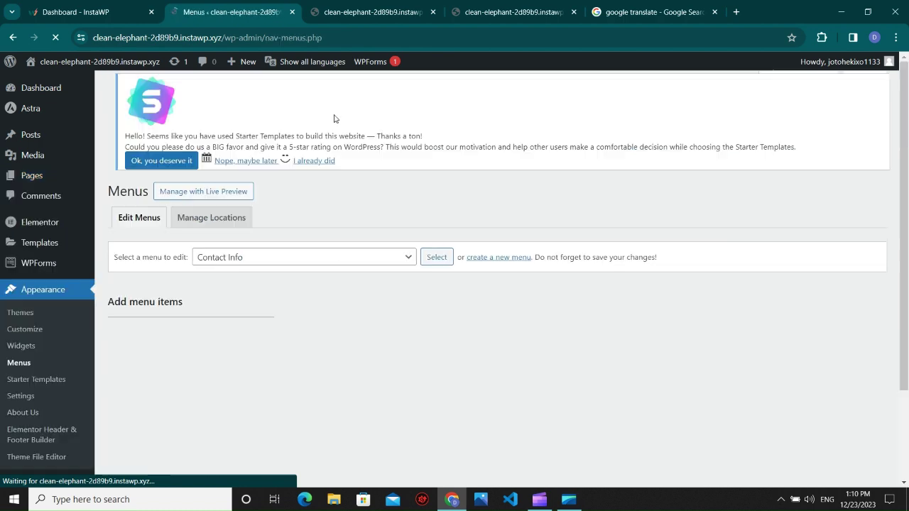
# Check the live Home page's navigation and load "Menu (Primary Menu English, Off-Canvas Menu English)" for editing
pyautogui.click(371, 12)
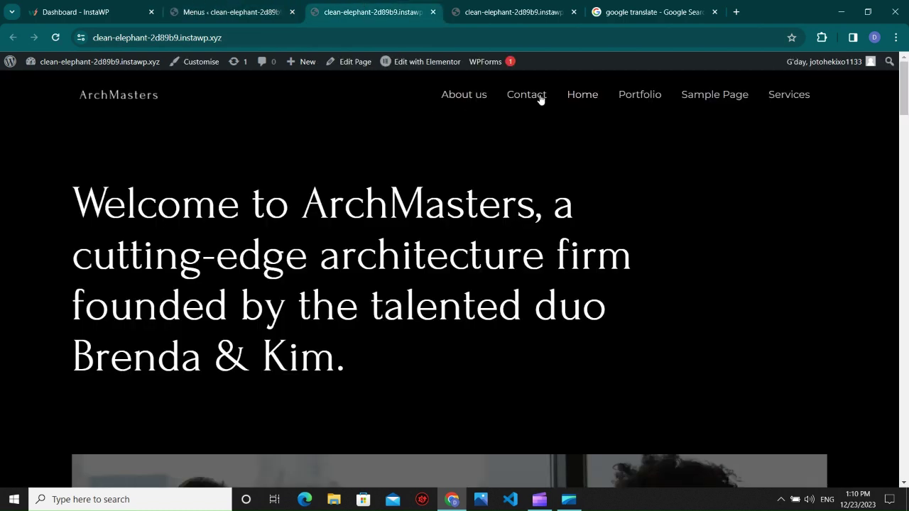
pyautogui.click(235, 12)
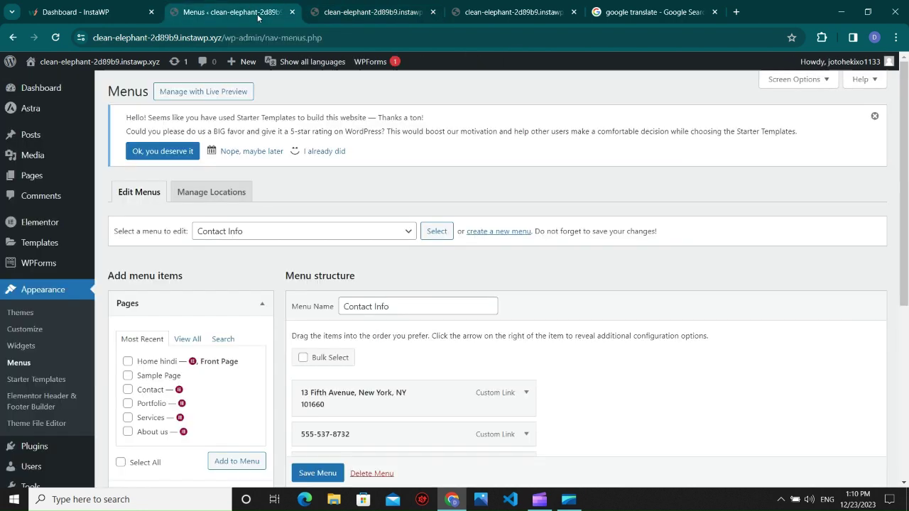
pyautogui.scroll(-2, 274, 265)
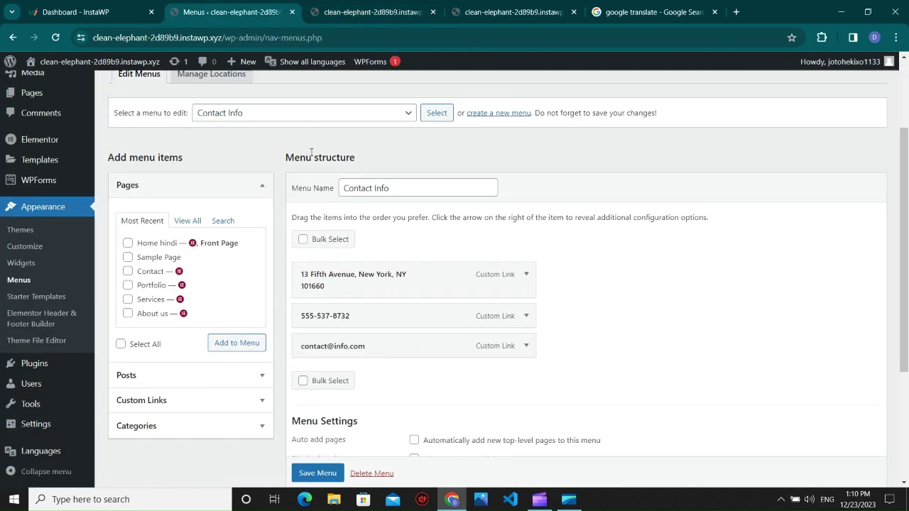
pyautogui.click(307, 115)
pyautogui.click(279, 140)
pyautogui.click(431, 115)
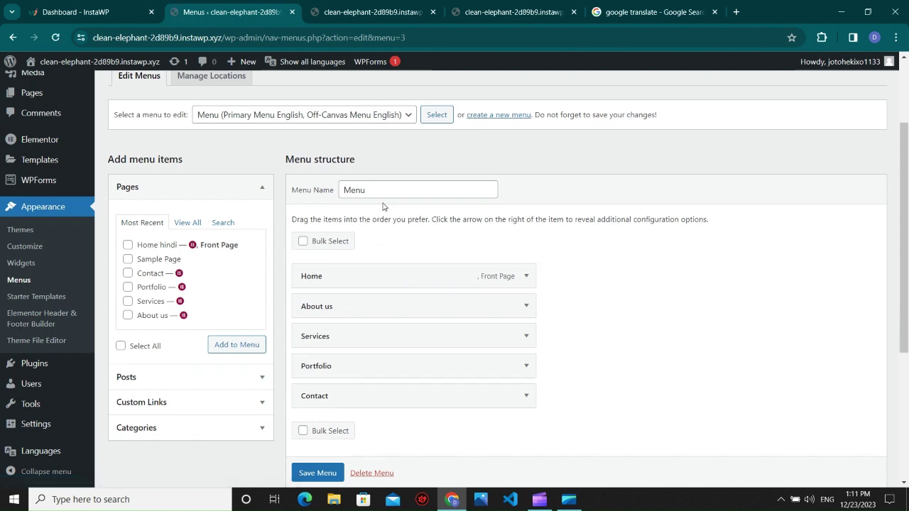
# Change the menu name to "Menu english"
pyautogui.click(385, 191)
pyautogui.write('eg')
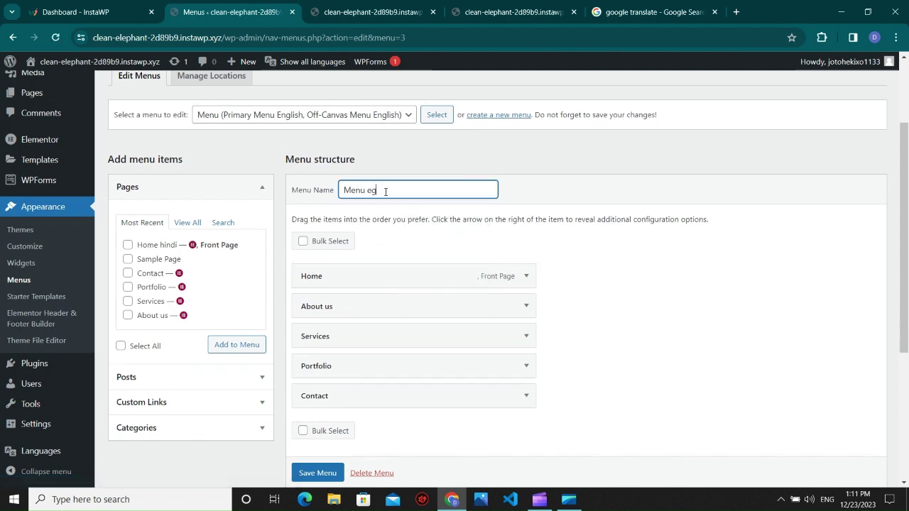
pyautogui.write('nglish')
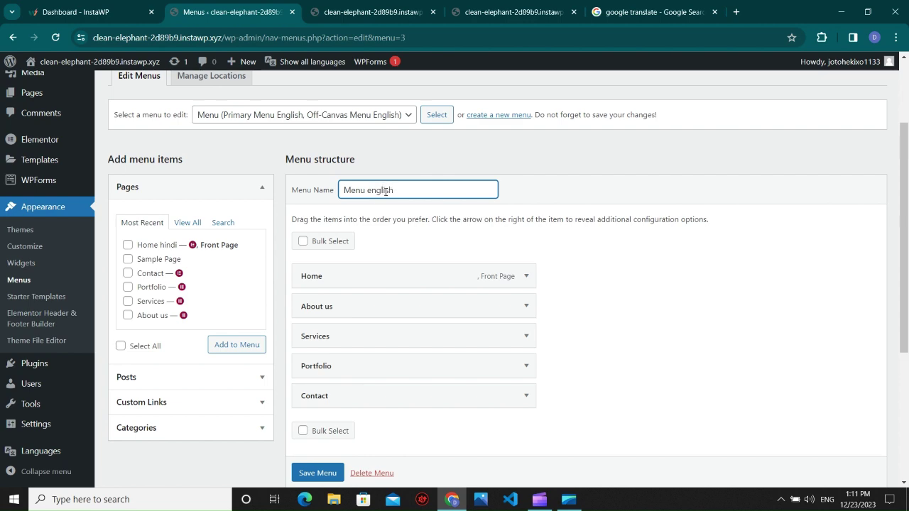
pyautogui.scroll(-3, 386, 191)
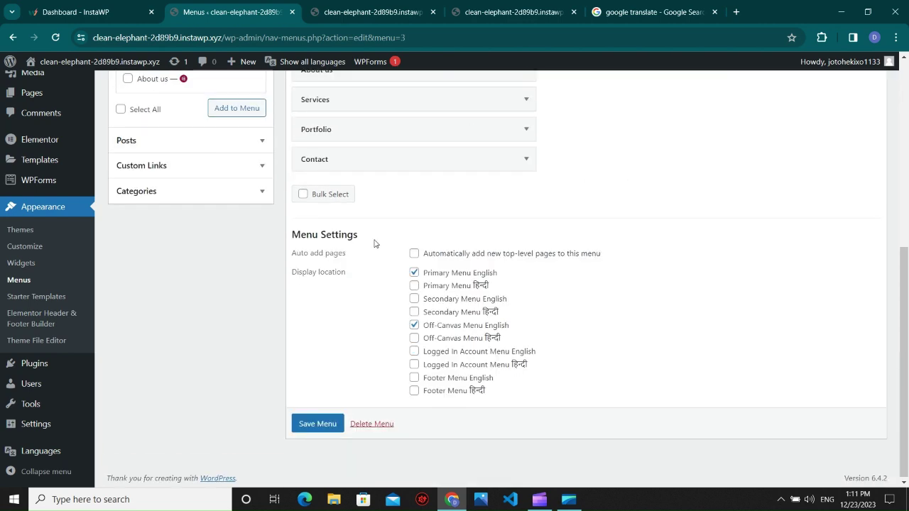
# Enable the Language switcher element in the screen options of the Menus page
pyautogui.scroll(3, 224, 229)
pyautogui.scroll(3, 480, 196)
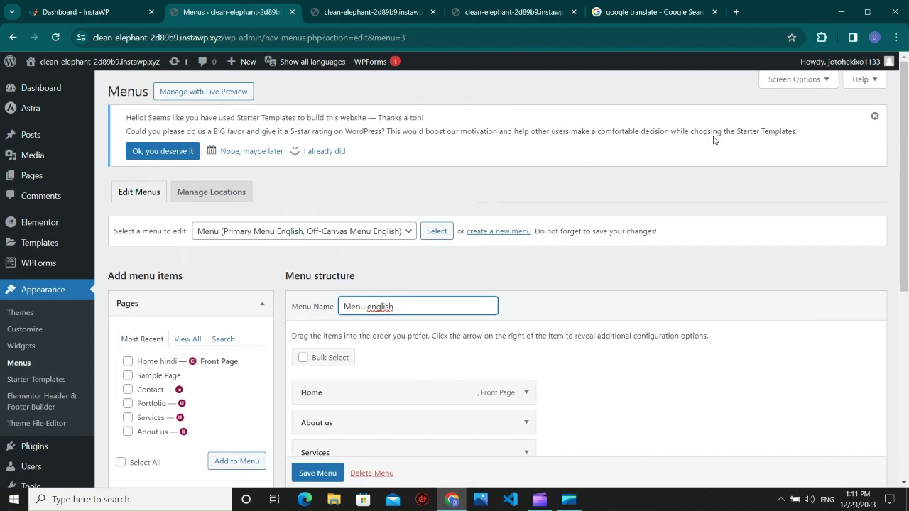
pyautogui.scroll(-1, 599, 241)
pyautogui.scroll(1, 599, 241)
pyautogui.click(796, 78)
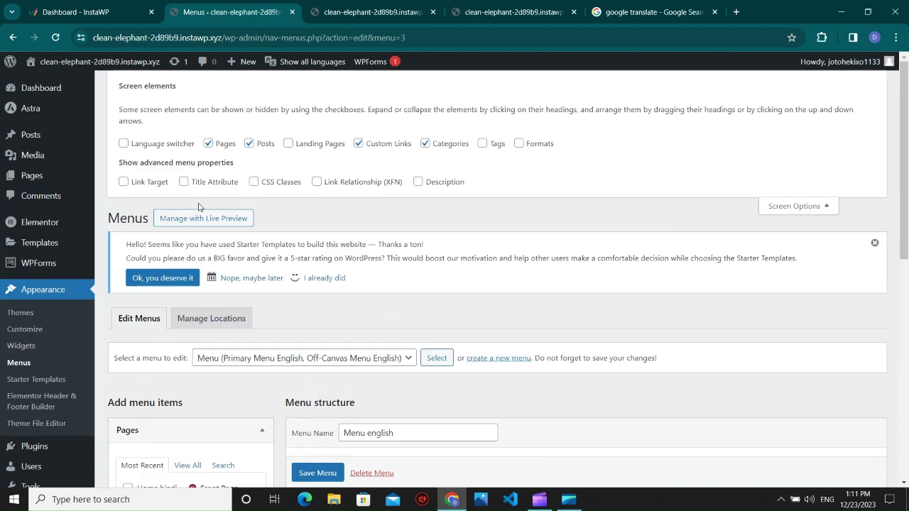
pyautogui.click(123, 144)
# Add the Languages item from the Language switcher box to Menu english
pyautogui.scroll(-5, 473, 238)
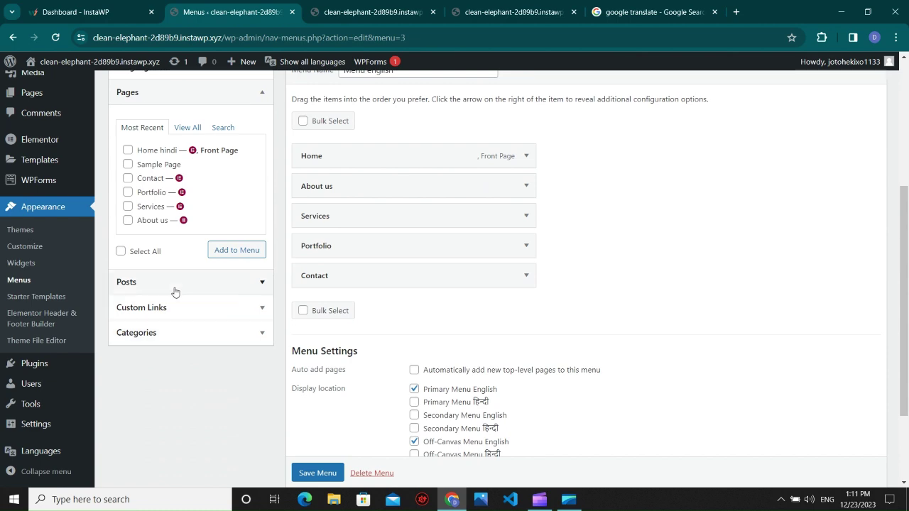
pyautogui.scroll(3, 172, 263)
pyautogui.click(190, 186)
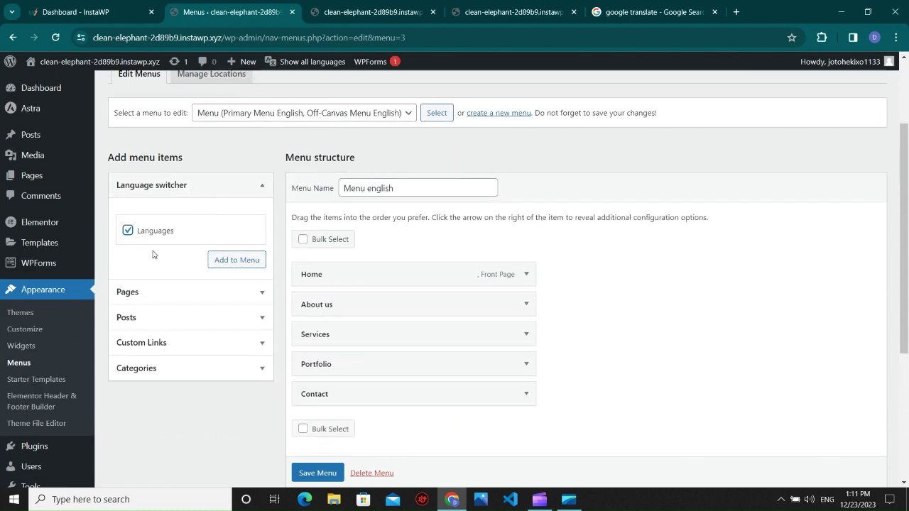
pyautogui.click(234, 260)
# Expand the Languages menu item and set it to hide the current language
pyautogui.scroll(-3, 398, 304)
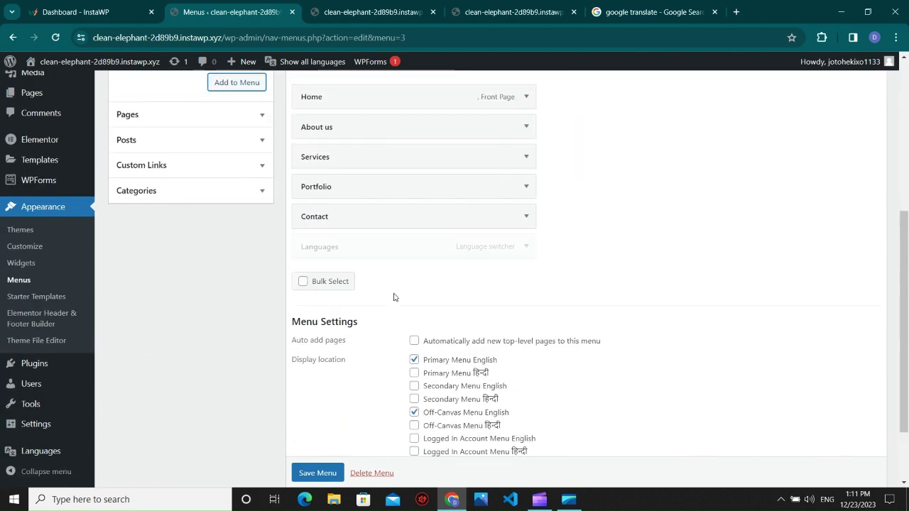
pyautogui.click(524, 247)
pyautogui.scroll(-2, 348, 269)
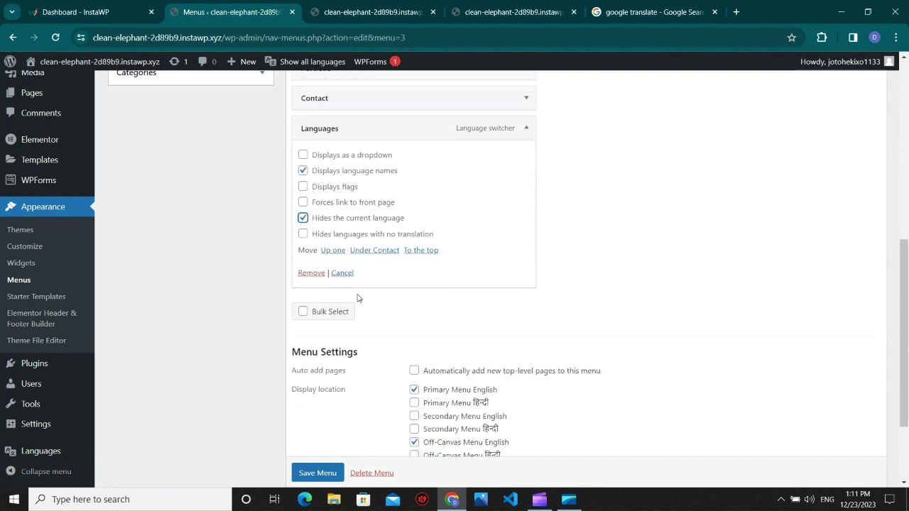
# Collapse the Languages item's settings and save Menu english
pyautogui.scroll(2, 358, 298)
pyautogui.click(527, 248)
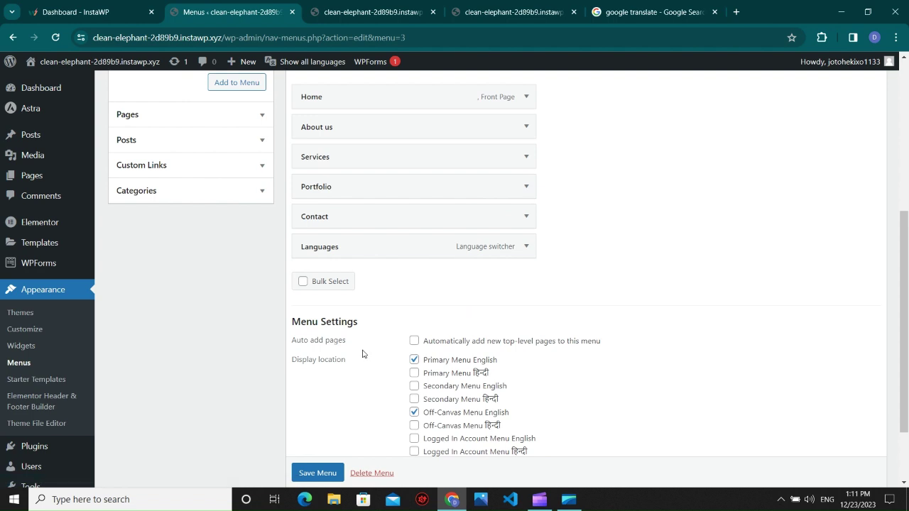
pyautogui.scroll(-2, 341, 373)
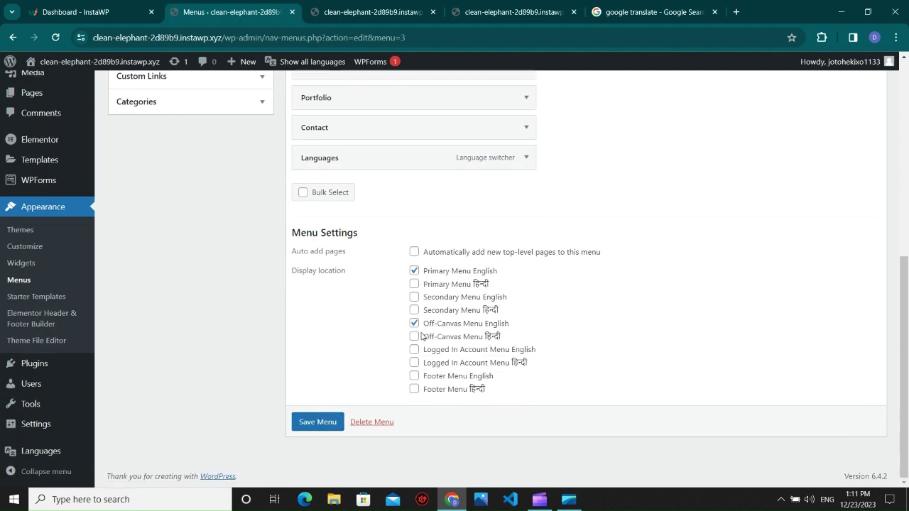
pyautogui.click(320, 422)
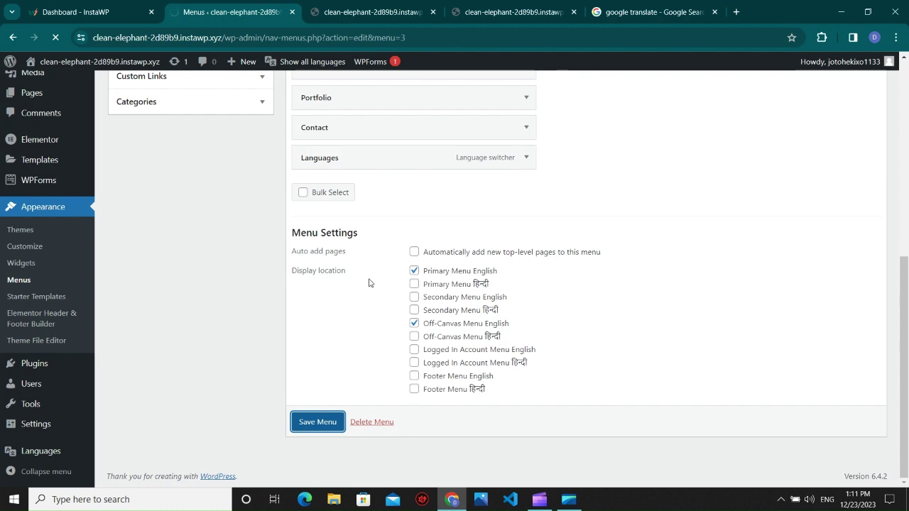
pyautogui.scroll(-3, 358, 277)
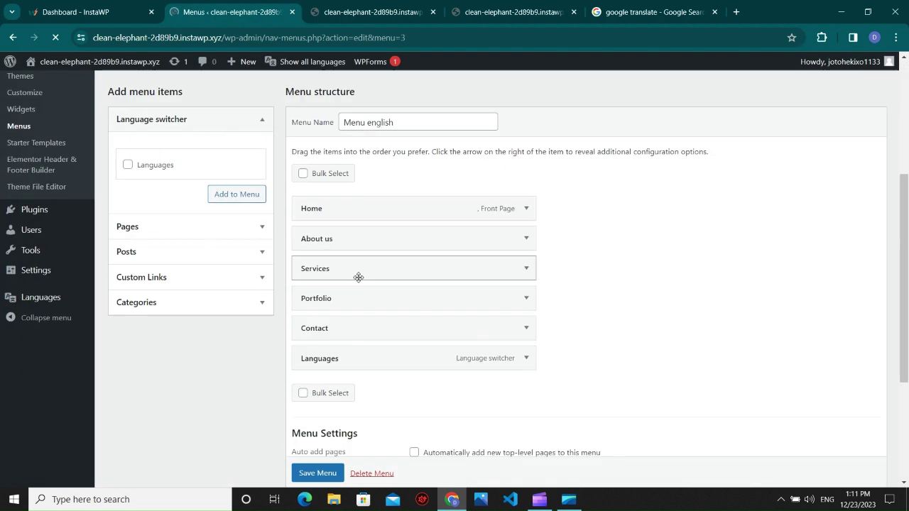
# Reload the site's front page to check the language switcher in the header, and return to the Menus page
pyautogui.click(417, 6)
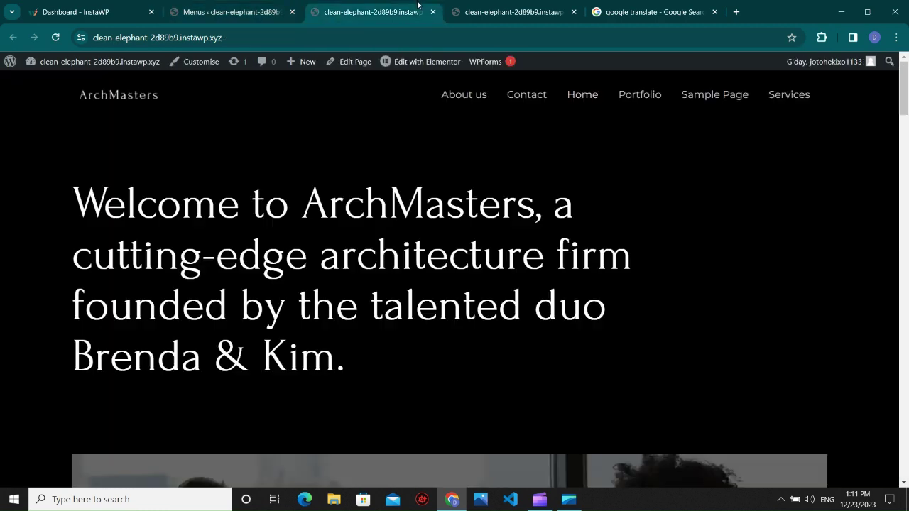
pyautogui.click(55, 37)
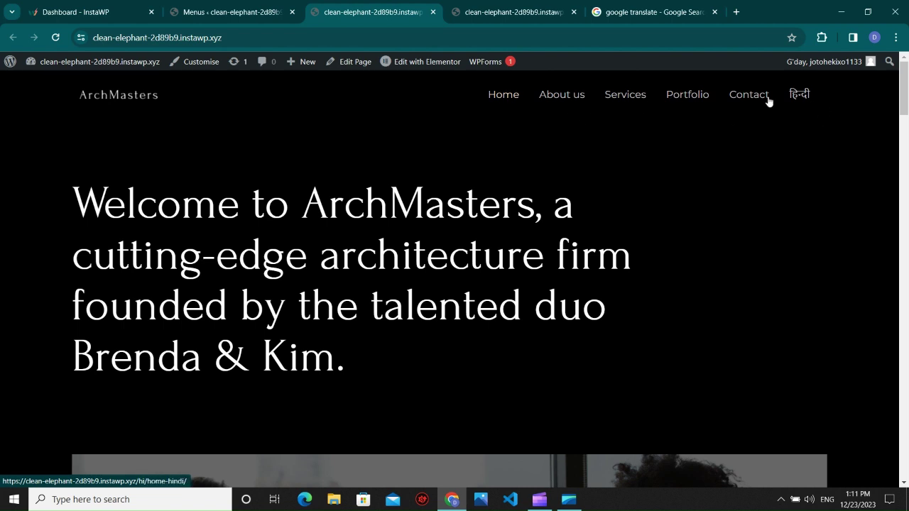
pyautogui.click(213, 12)
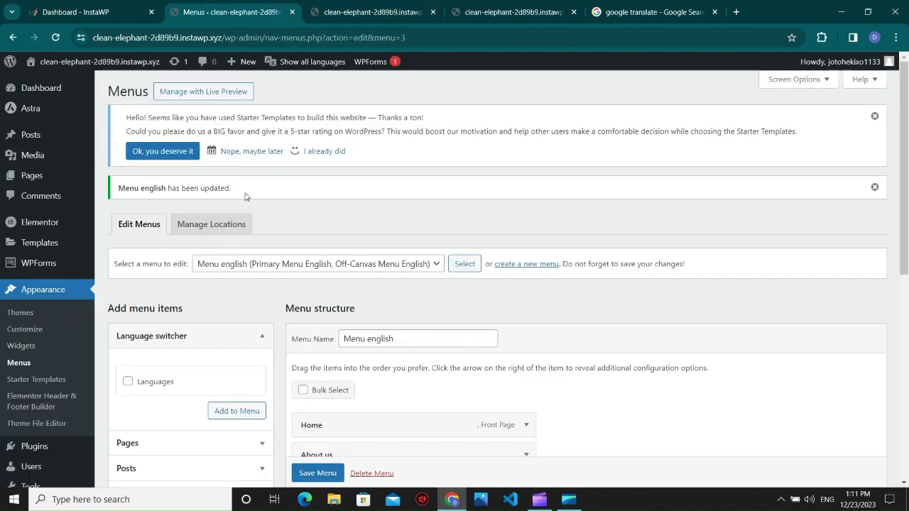
# Create a new menu named "header hindi" with Primary Menu हिन्दी as its display location
pyautogui.click(525, 264)
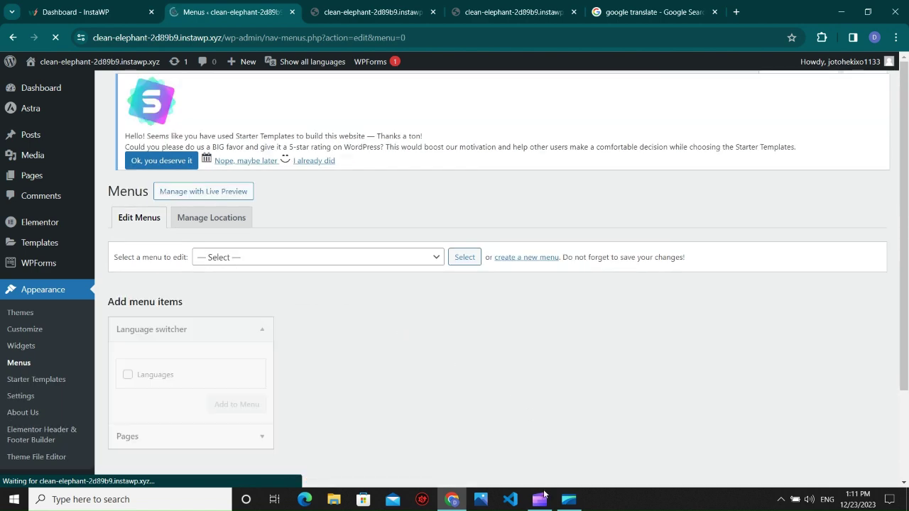
pyautogui.click(540, 500)
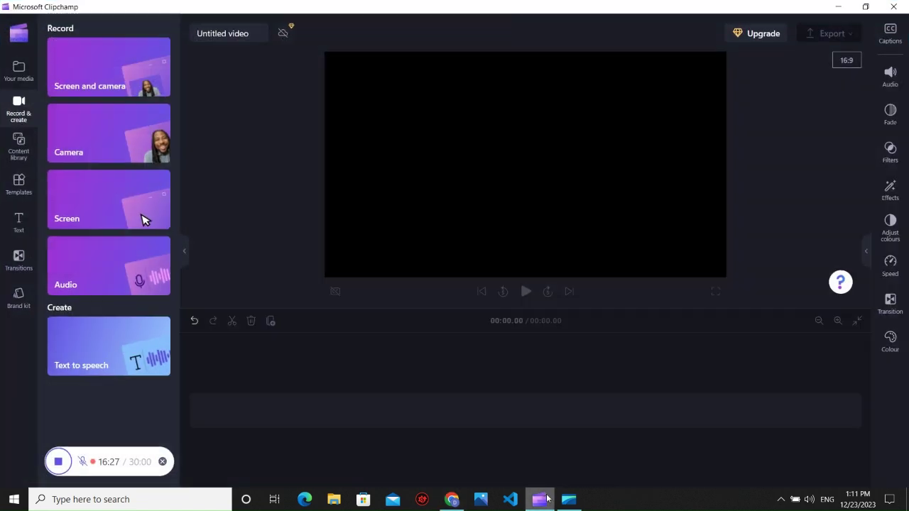
pyautogui.click(540, 499)
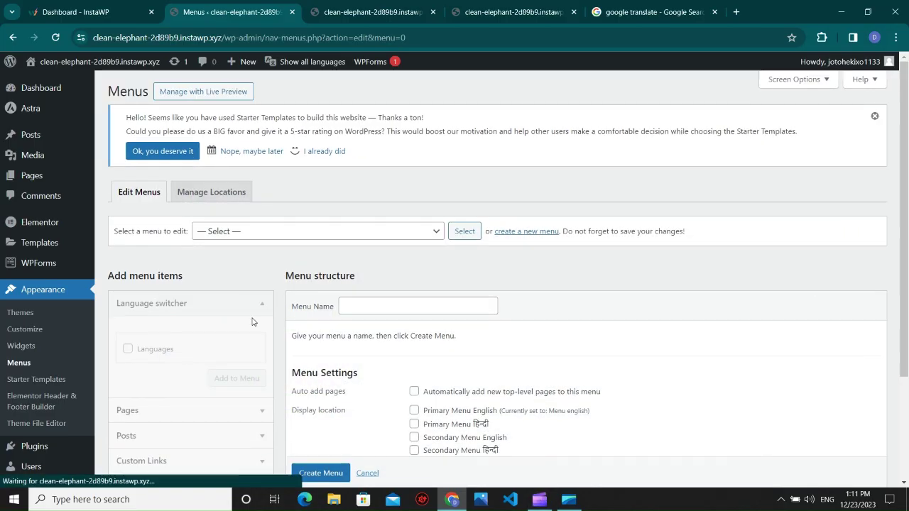
pyautogui.click(396, 306)
pyautogui.write('he')
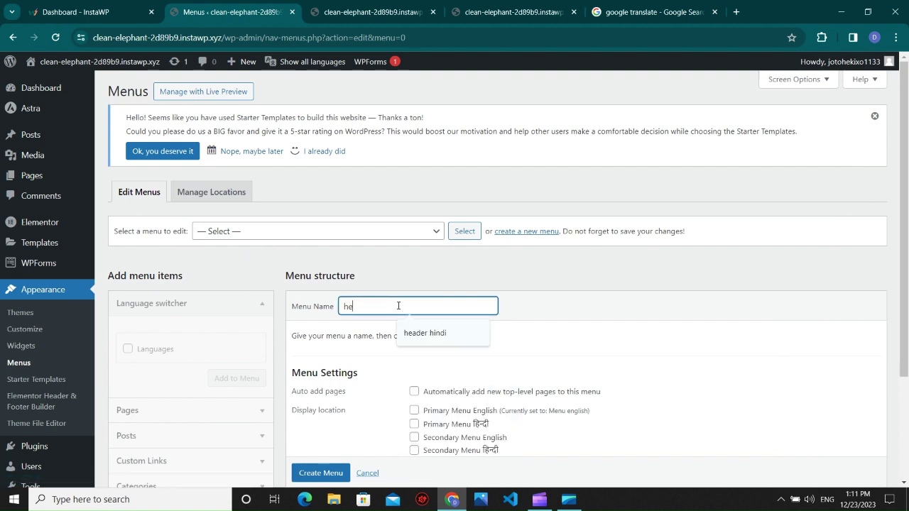
pyautogui.write('ader hindi')
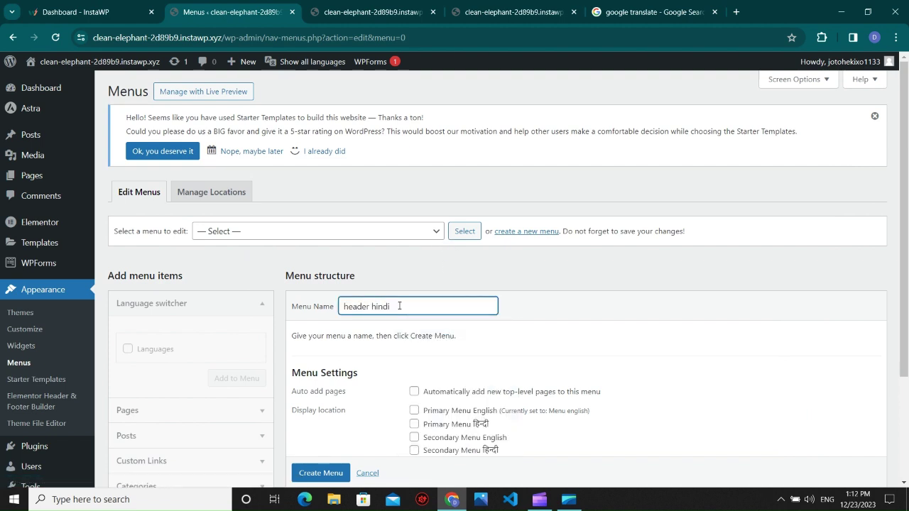
pyautogui.click(559, 351)
pyautogui.scroll(-1, 556, 348)
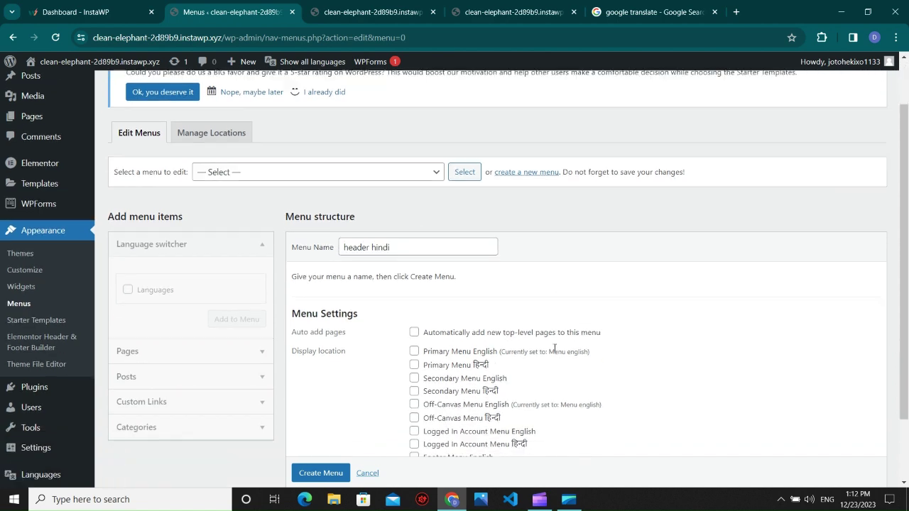
pyautogui.click(413, 366)
pyautogui.scroll(-2, 414, 367)
pyautogui.click(325, 421)
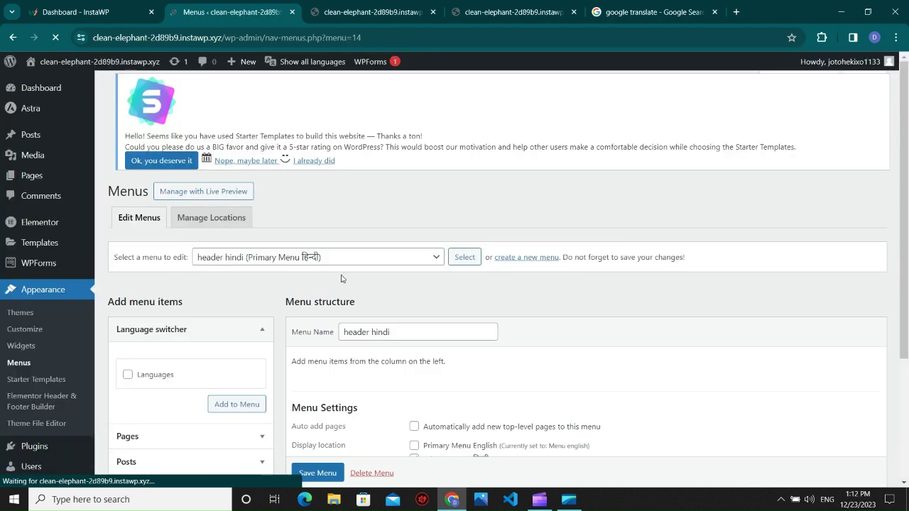
# Add the About us, Contact and Home hindi pages to the header hindi menu and move Home hindi to the first place
pyautogui.scroll(-3, 339, 281)
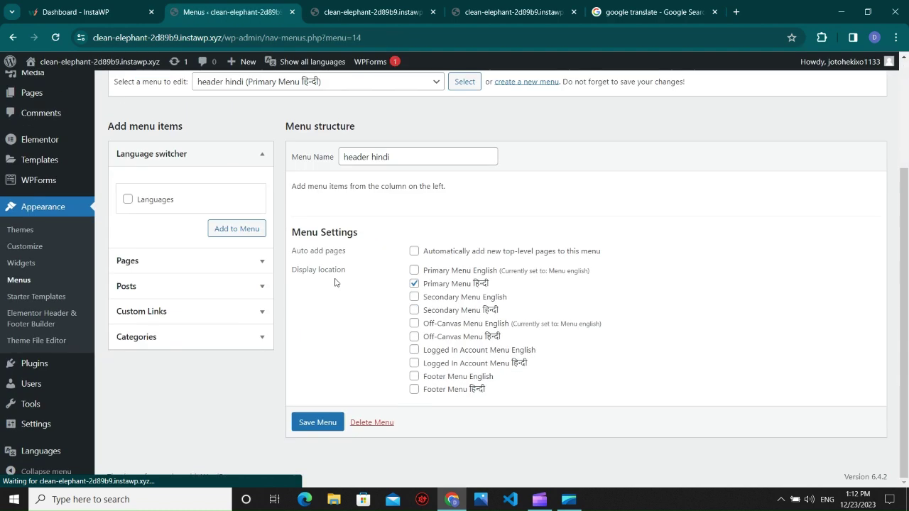
pyautogui.click(184, 263)
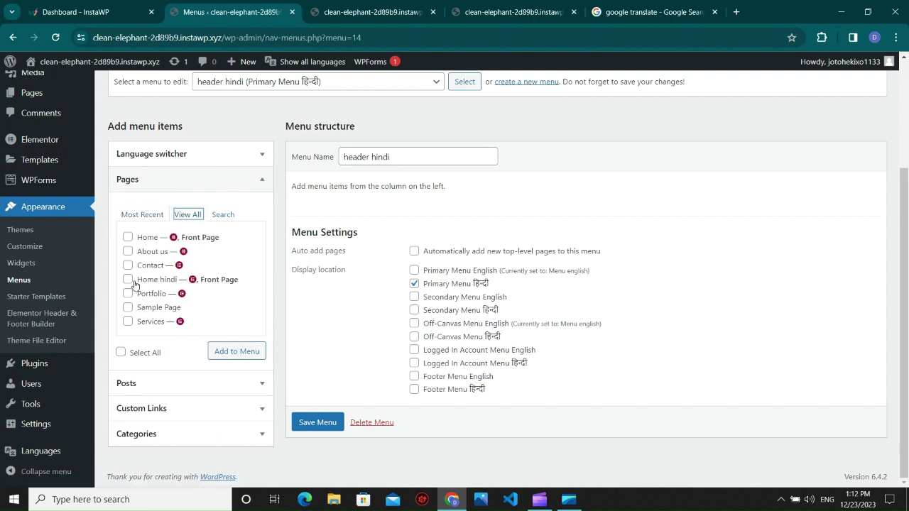
pyautogui.click(129, 280)
pyautogui.click(127, 251)
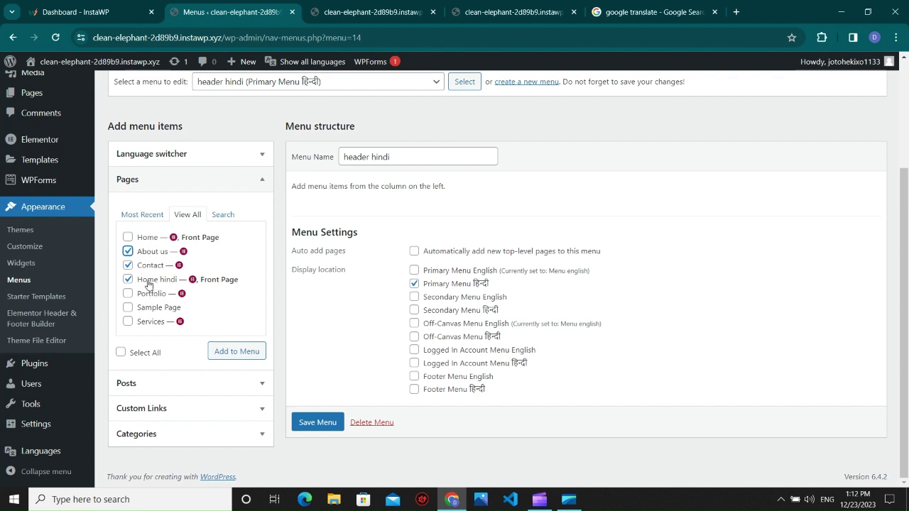
pyautogui.click(219, 351)
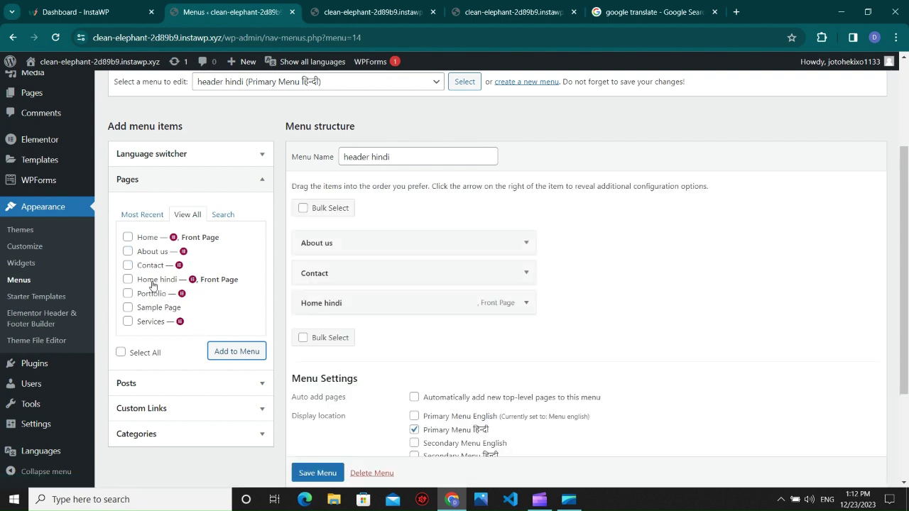
pyautogui.moveTo(355, 307); pyautogui.dragTo(352, 243)
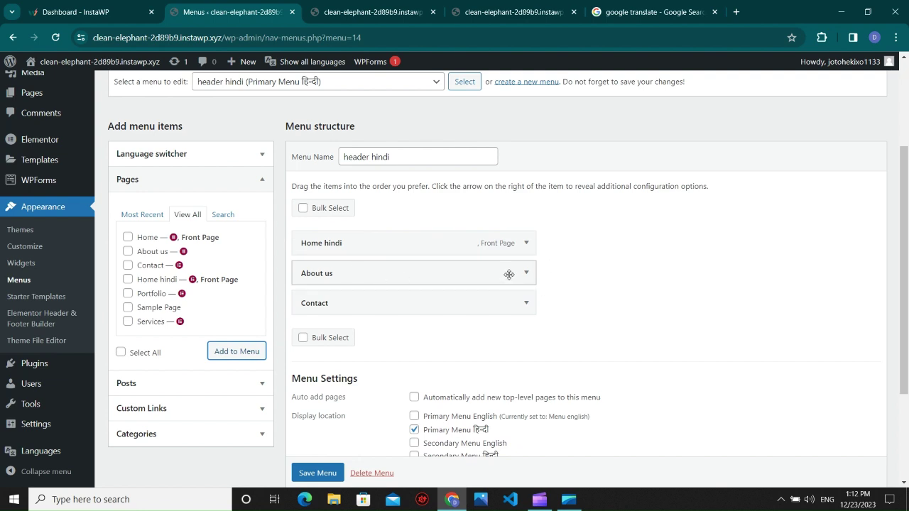
# Add the Languages item from the Language switcher box to header hindi and review its display options
pyautogui.click(122, 154)
pyautogui.click(210, 230)
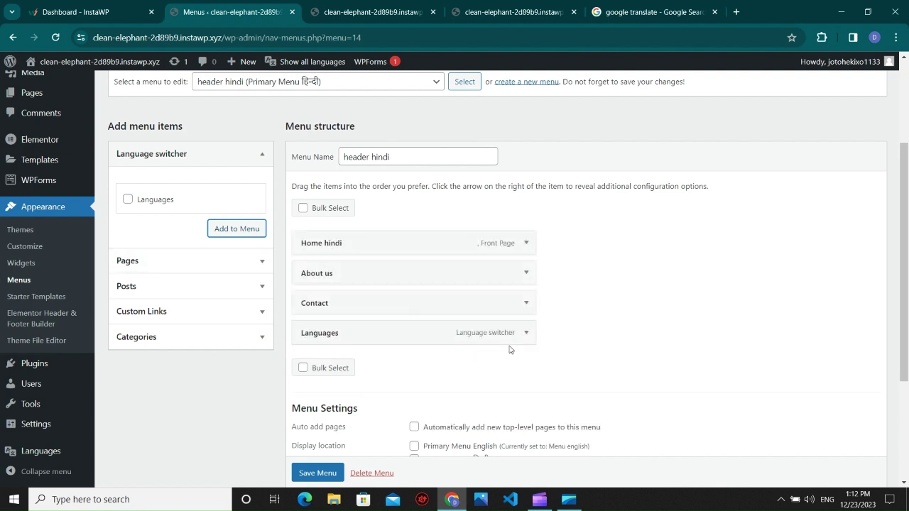
pyautogui.click(526, 331)
pyautogui.scroll(-3, 421, 346)
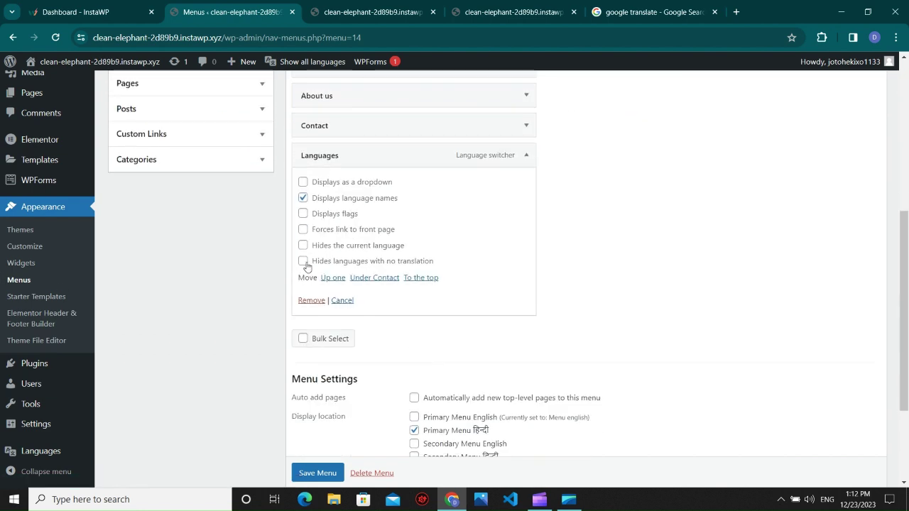
pyautogui.click(526, 156)
pyautogui.scroll(3, 407, 264)
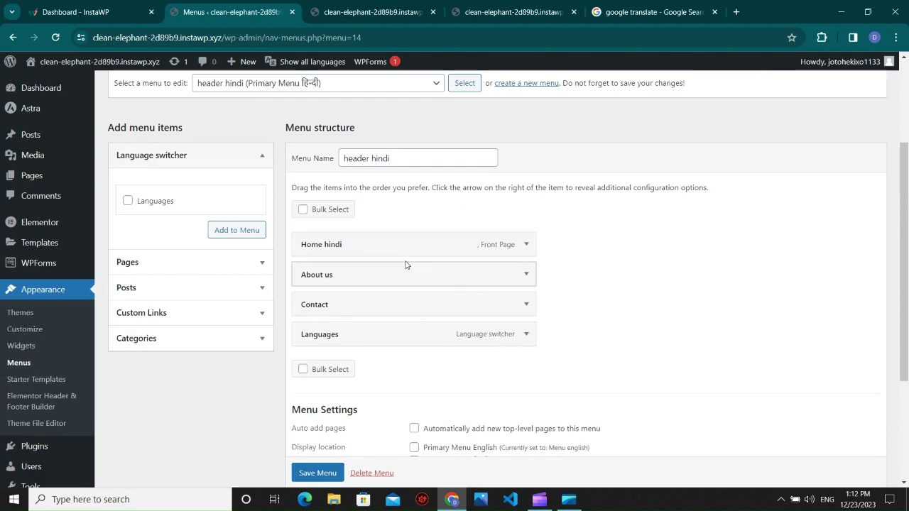
# Open the Home hindi item's navigation label for editing, search Google for "home in hindi" and copy the word होम from the results
pyautogui.click(527, 244)
pyautogui.tripleClick(370, 285)
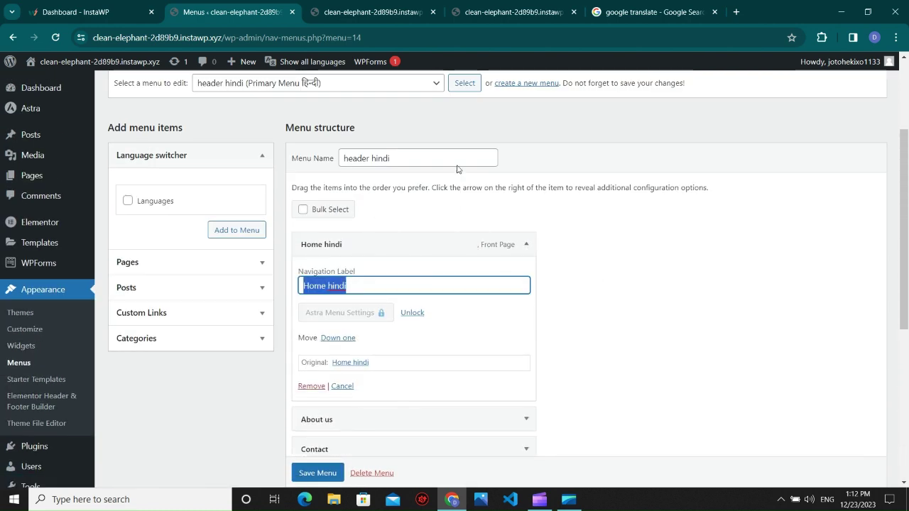
pyautogui.click(635, 14)
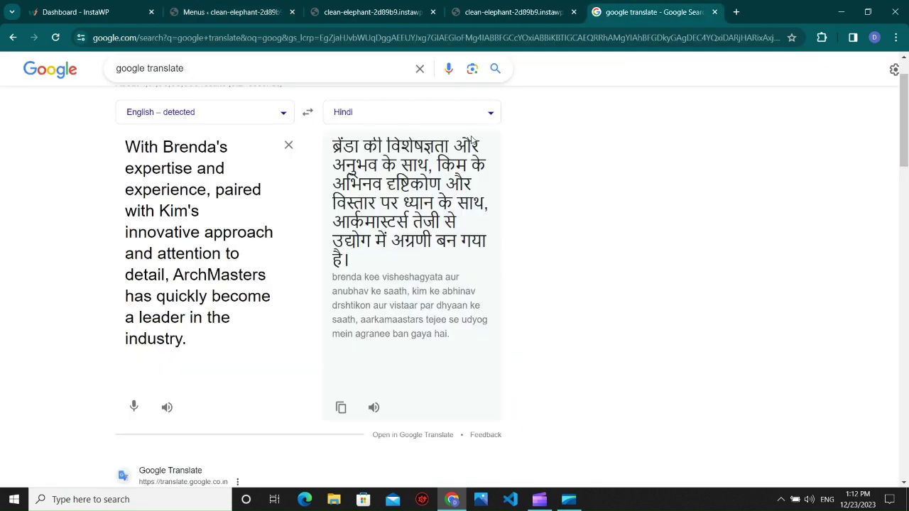
pyautogui.click(736, 15)
pyautogui.write('o')
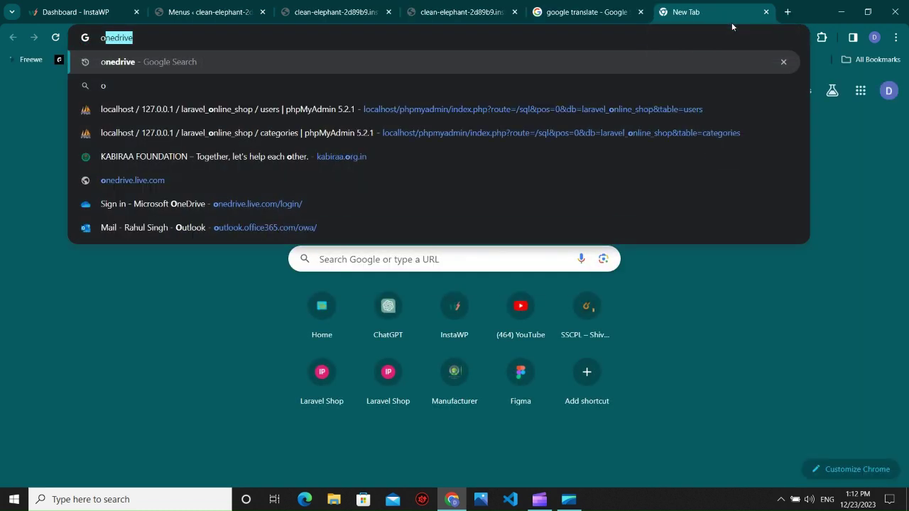
pyautogui.press('BackSpace')
pyautogui.press('BackSpace')
pyautogui.write('o')
pyautogui.press('BackSpace')
pyautogui.press('BackSpace')
pyautogui.write('home')
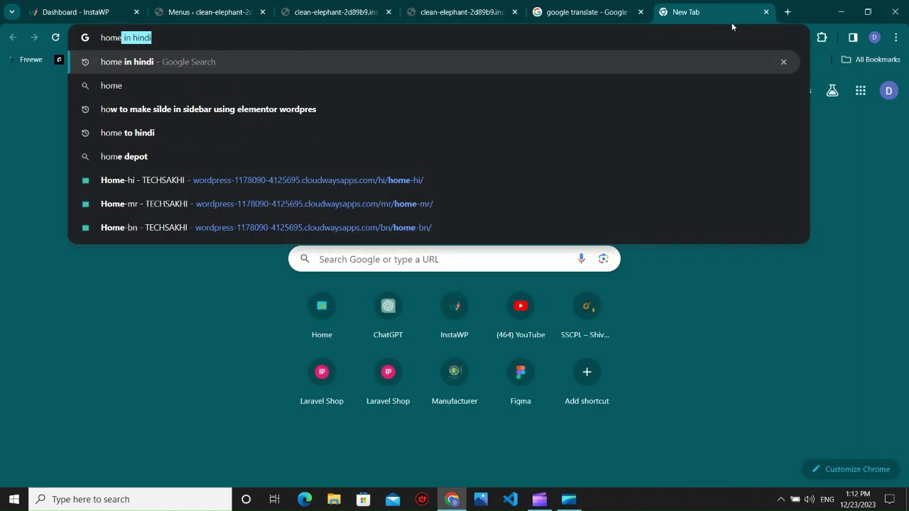
pyautogui.press('Return')
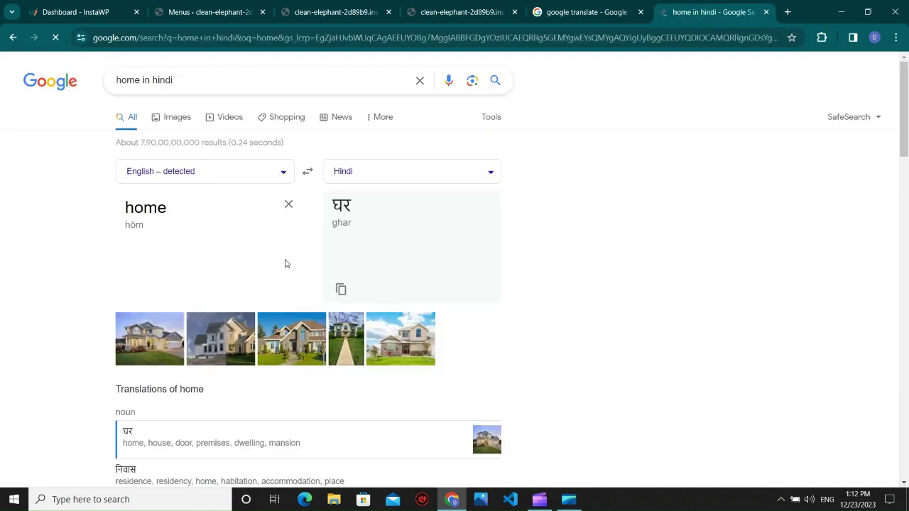
pyautogui.scroll(-20, 286, 263)
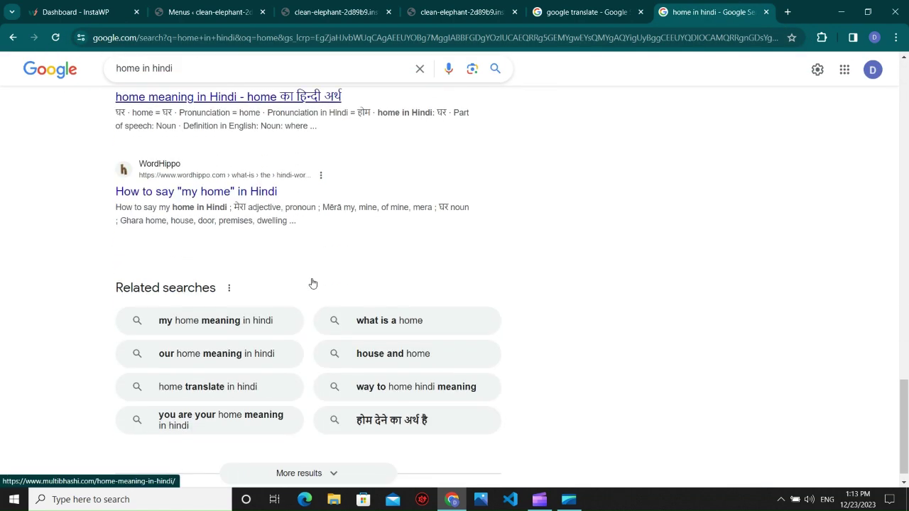
pyautogui.scroll(1, 313, 284)
pyautogui.moveTo(356, 154); pyautogui.dragTo(364, 161)
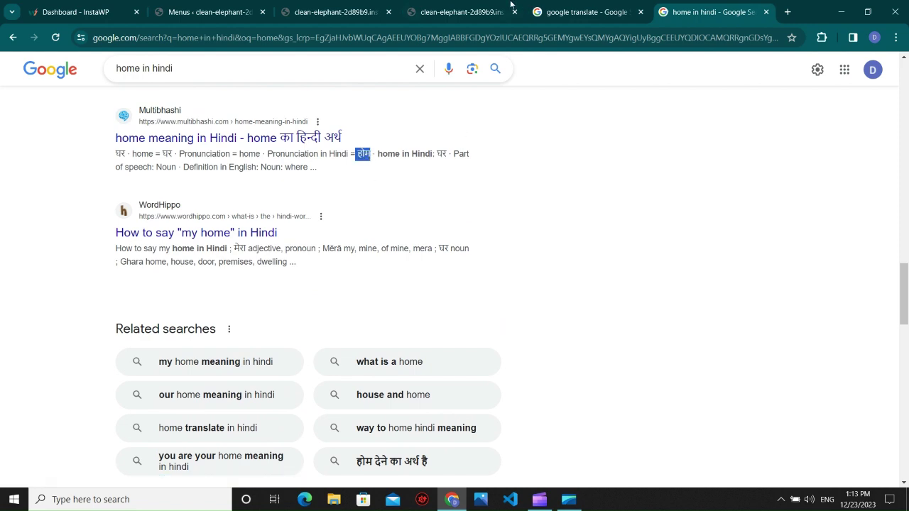
# Set the navigation label of the Home hindi menu item to होम and collapse the item
pyautogui.click(461, 12)
pyautogui.click(376, 6)
pyautogui.click(246, 8)
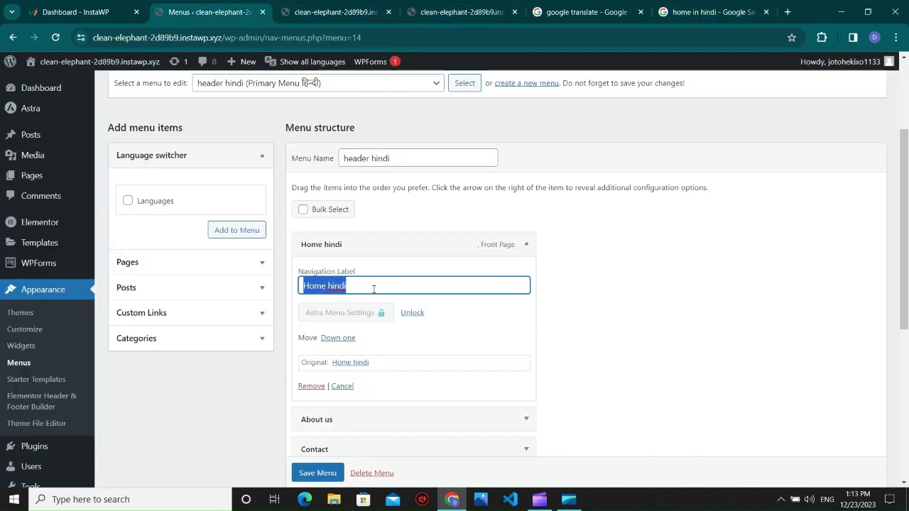
pyautogui.write('होम')
pyautogui.click(524, 244)
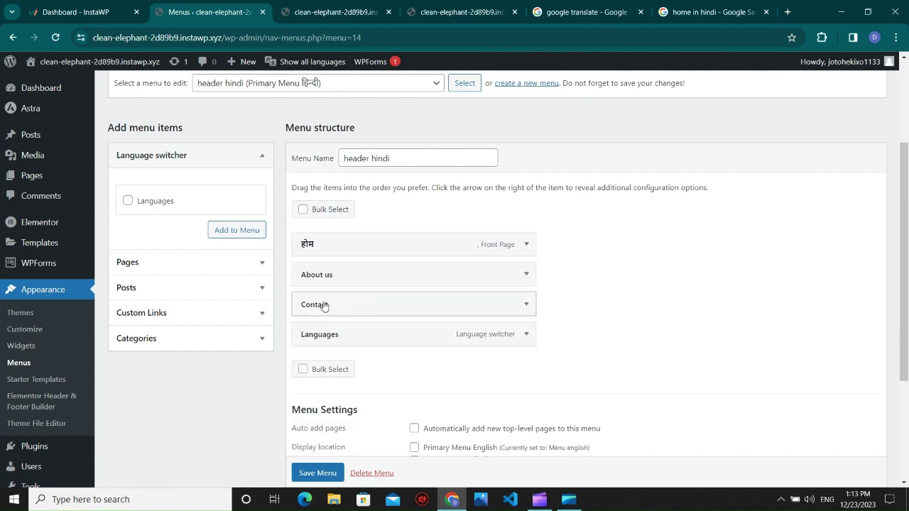
# Translate "about us" into Hindi with Google Translate, copy the translation and return to the Menus page
pyautogui.click(685, 7)
pyautogui.click(633, 6)
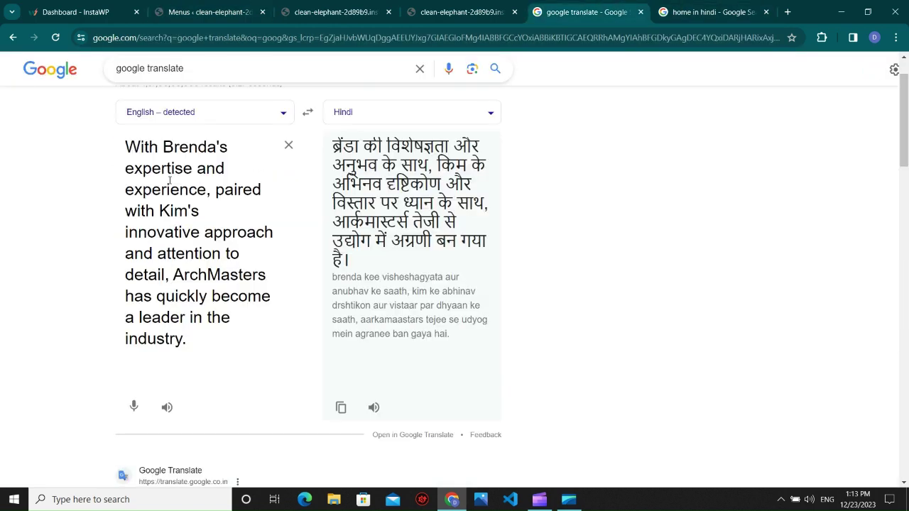
pyautogui.hotkey('ctrl', 'a')
pyautogui.write('about us')
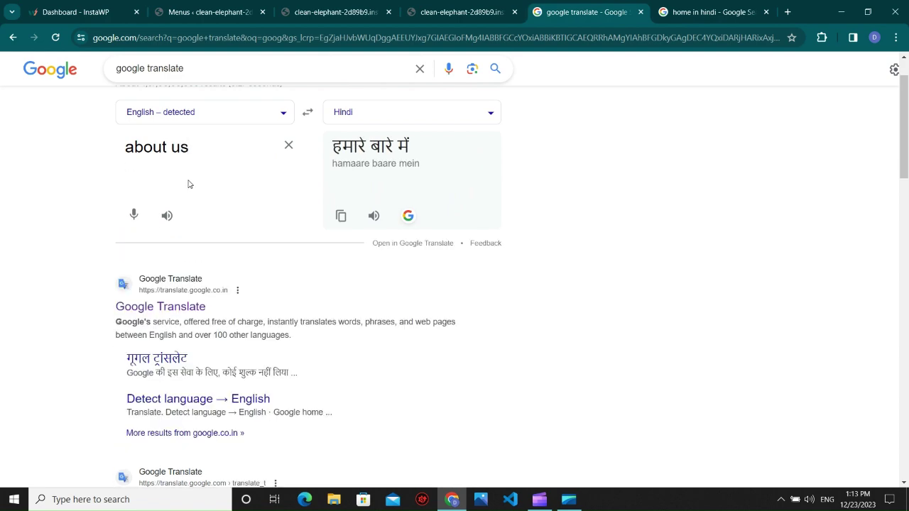
pyautogui.click(341, 216)
pyautogui.click(334, 12)
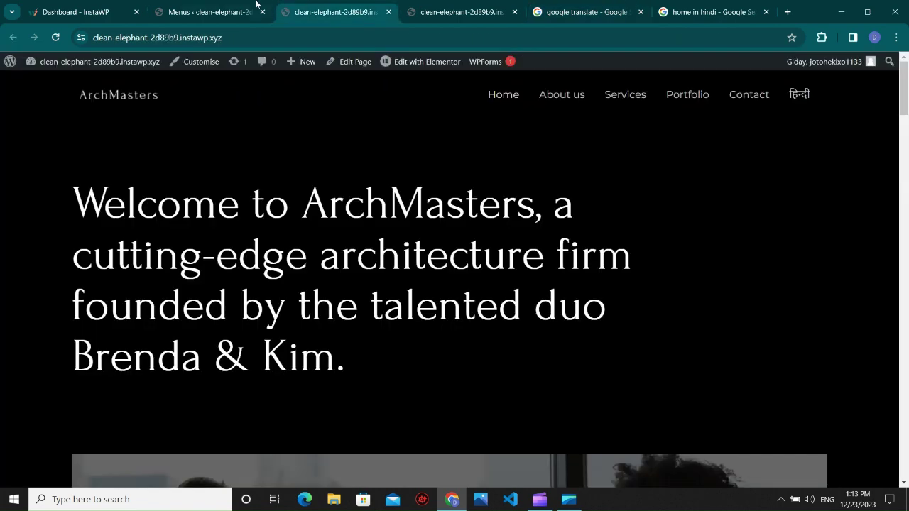
pyautogui.click(206, 12)
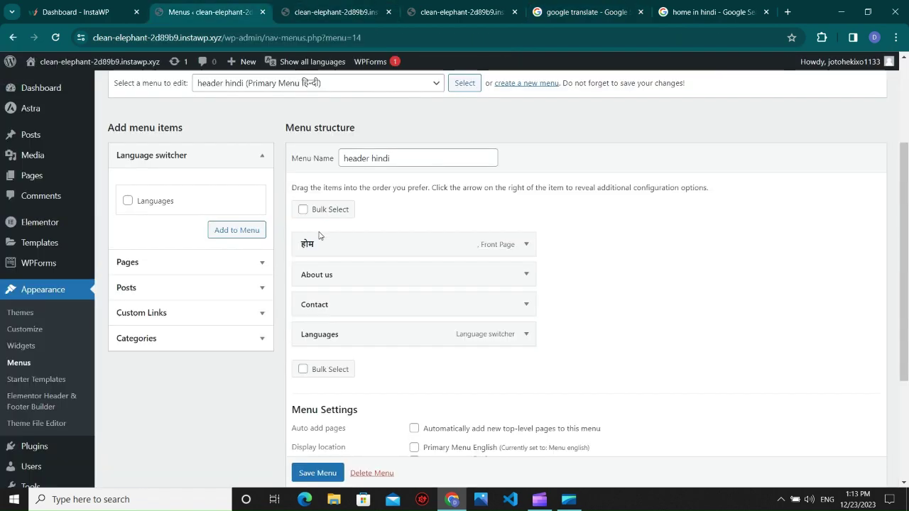
# Set the navigation label of the About us menu item to हमारे बारे में and collapse the item
pyautogui.click(526, 274)
pyautogui.moveTo(353, 314); pyautogui.dragTo(234, 303)
pyautogui.hotkey('ctrl', 'v')
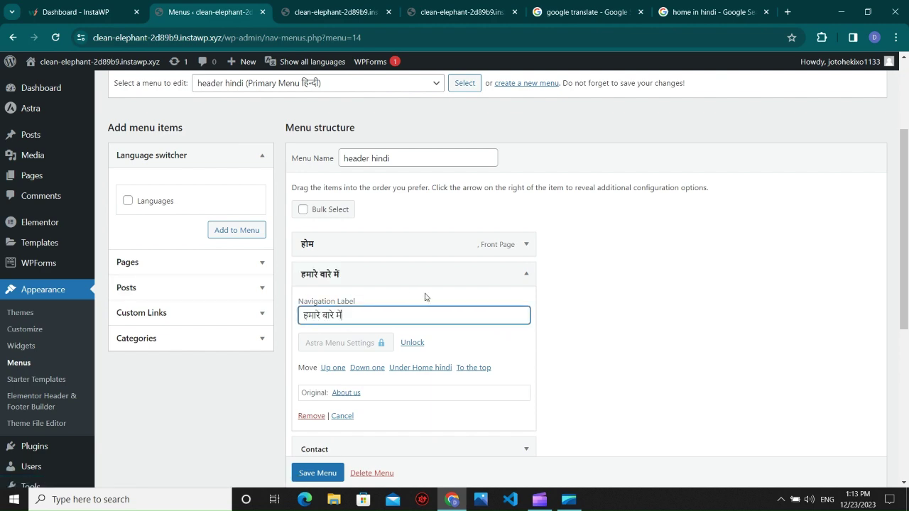
pyautogui.click(527, 274)
# Translate "contact us" into Hindi with Google Translate, copy the translation and return to the Menus page
pyautogui.click(458, 12)
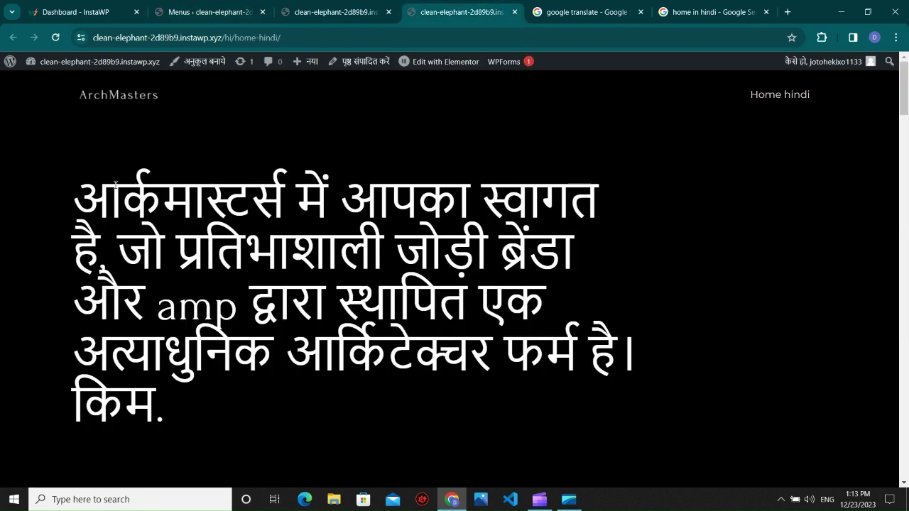
pyautogui.click(542, 6)
pyautogui.tripleClick(176, 148)
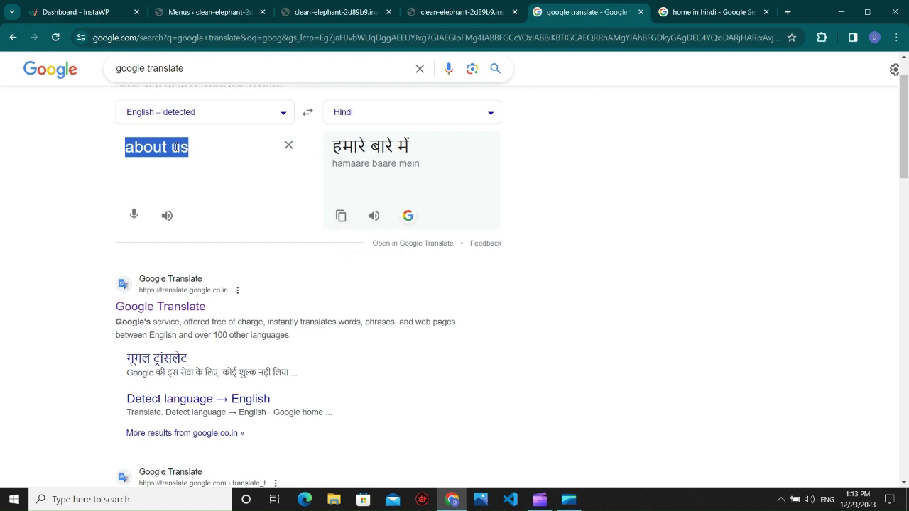
pyautogui.write('contact us')
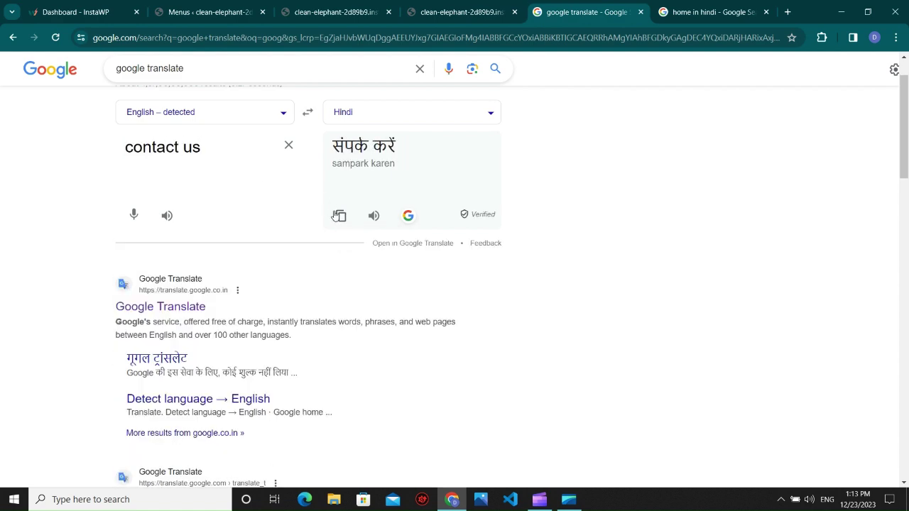
pyautogui.click(341, 216)
pyautogui.click(249, 9)
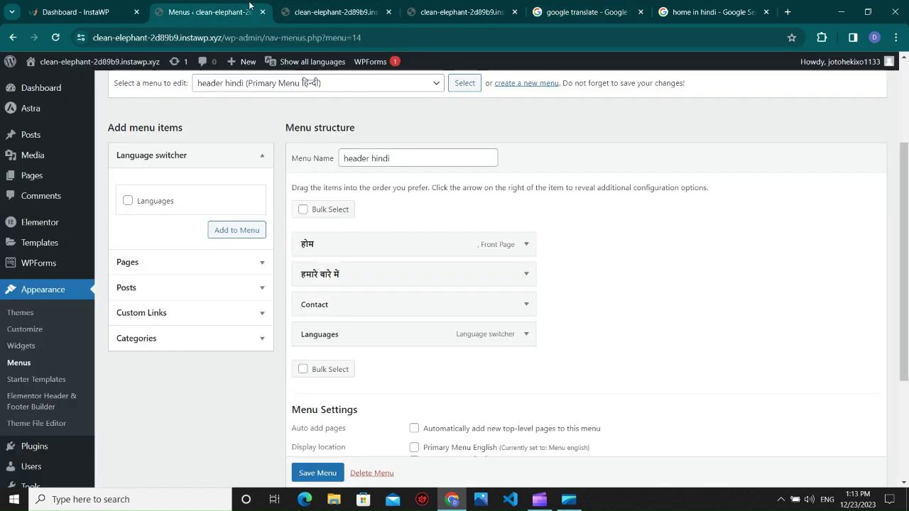
# Set the navigation label of the Contact menu item to संपर्क करें and save the header hindi menu
pyautogui.click(527, 304)
pyautogui.moveTo(369, 346); pyautogui.dragTo(246, 338)
pyautogui.hotkey('ctrl', 'v')
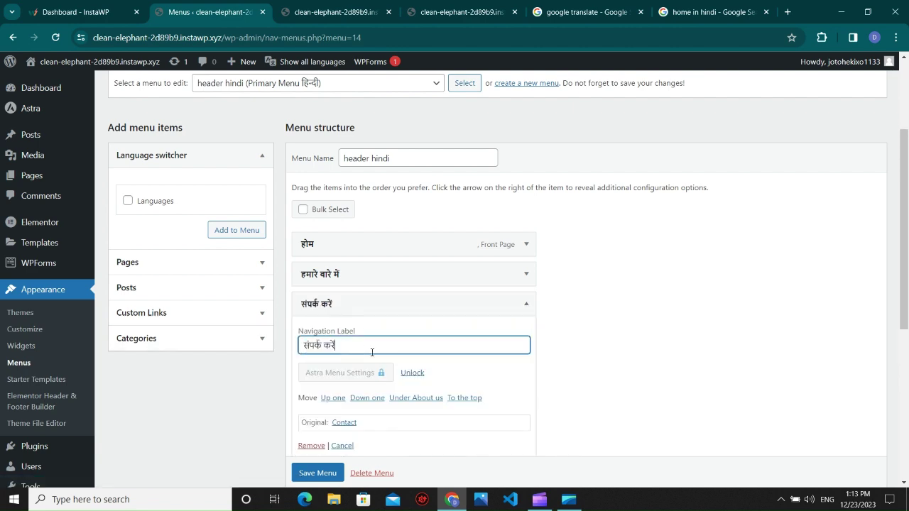
pyautogui.click(526, 304)
pyautogui.scroll(-1, 333, 374)
pyautogui.scroll(-2, 332, 370)
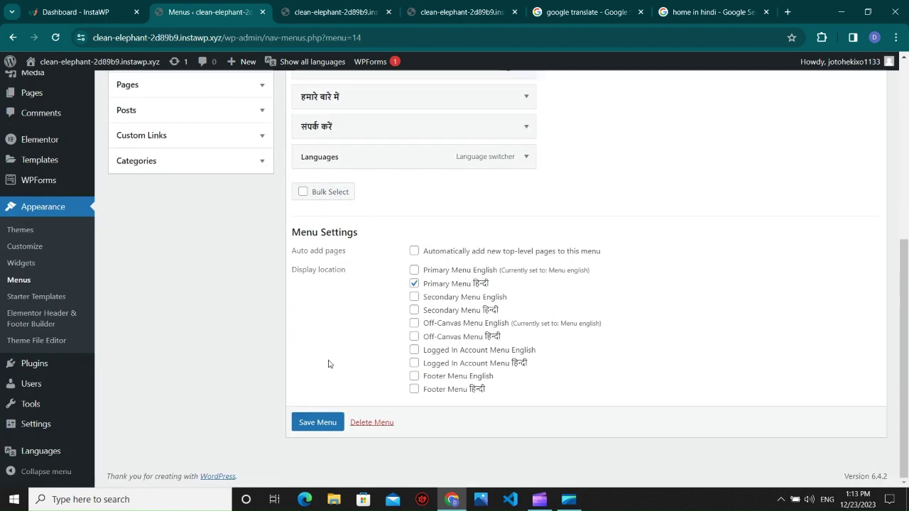
pyautogui.click(316, 422)
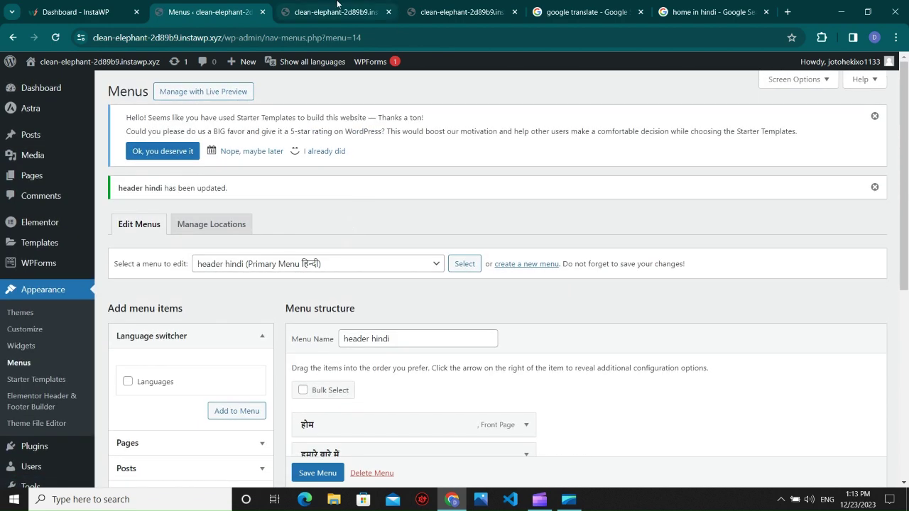
# Reload the Hindi home page and test the header's language switcher by going to the English version and back to Hindi
pyautogui.click(338, 8)
pyautogui.click(460, 9)
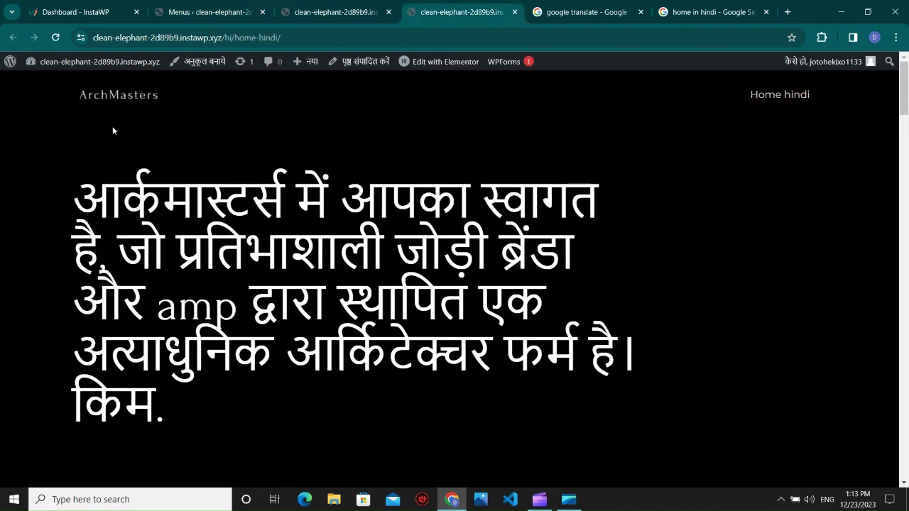
pyautogui.click(55, 38)
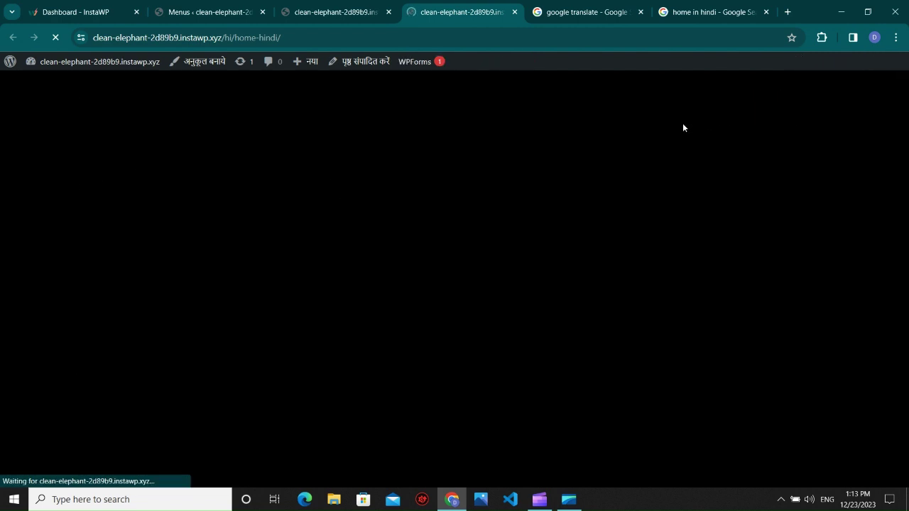
pyautogui.scroll(-3, 345, 244)
pyautogui.scroll(3, 345, 244)
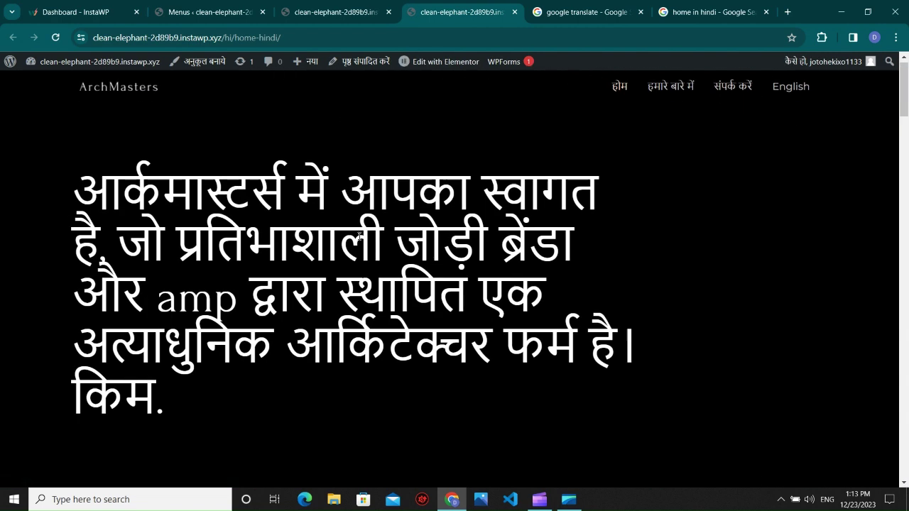
pyautogui.click(793, 100)
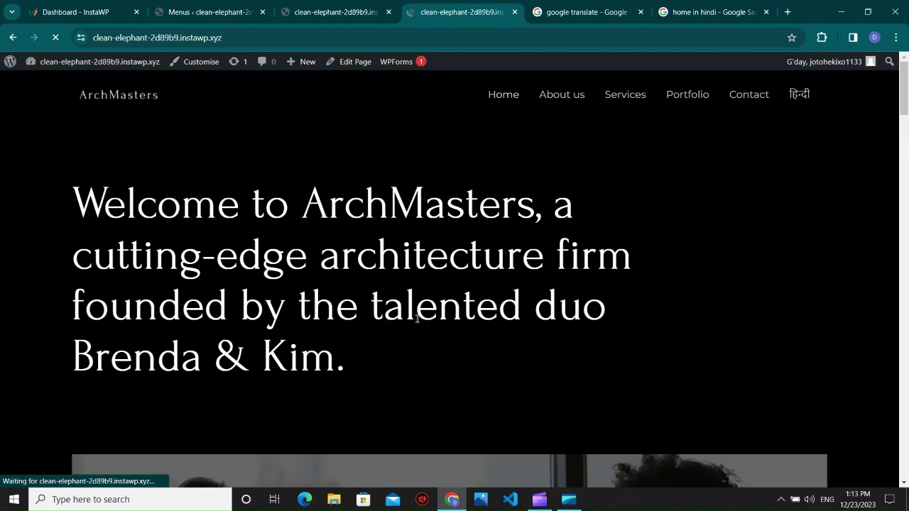
pyautogui.scroll(-6, 402, 324)
pyautogui.scroll(6, 402, 325)
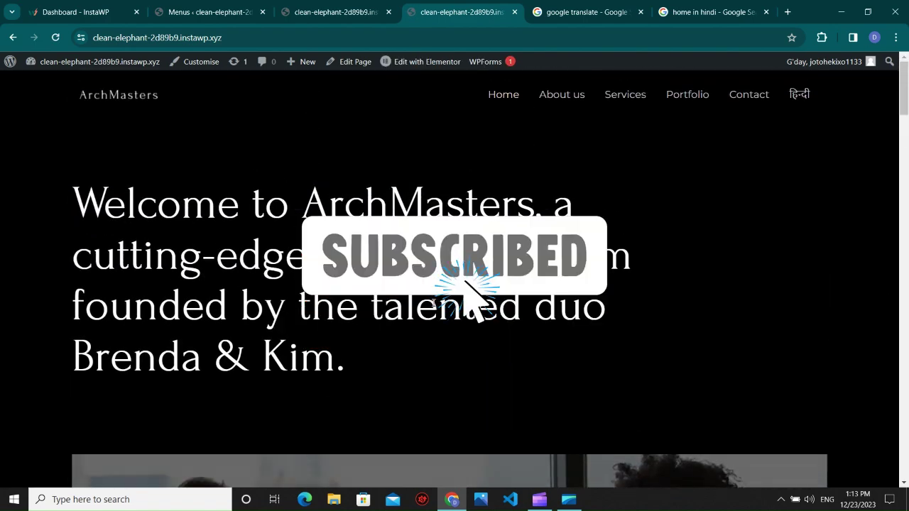
pyautogui.click(807, 98)
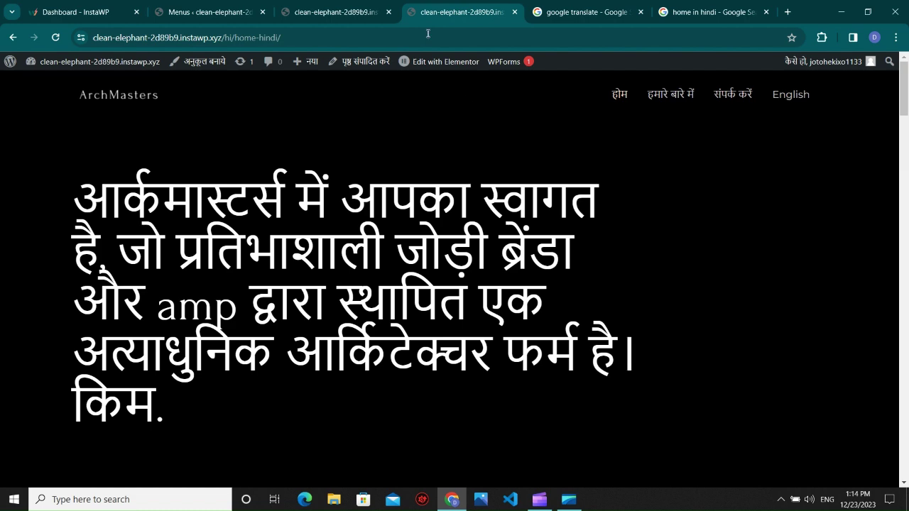
# Open the Elementor Header & Footer Builder from the site admin, skip its welcome questions and start a new template
pyautogui.click(334, 12)
pyautogui.click(206, 12)
pyautogui.scroll(-3, 45, 287)
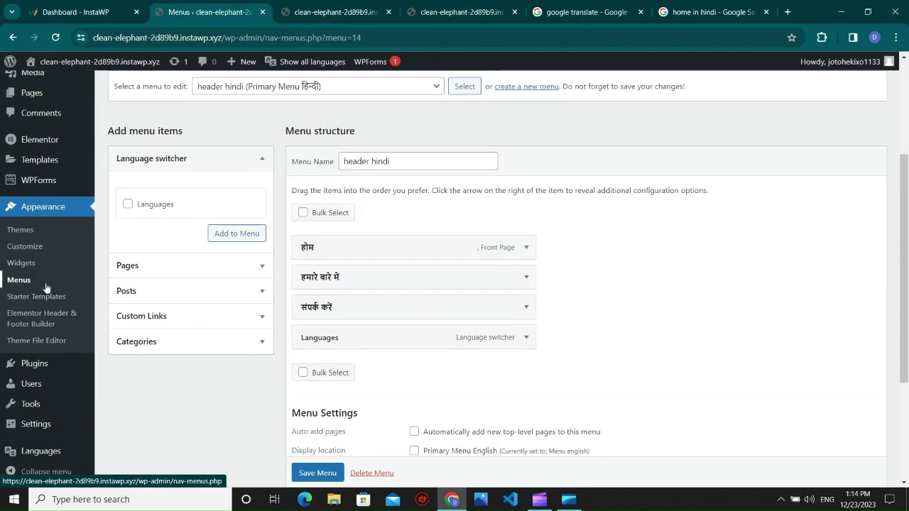
pyautogui.click(44, 318)
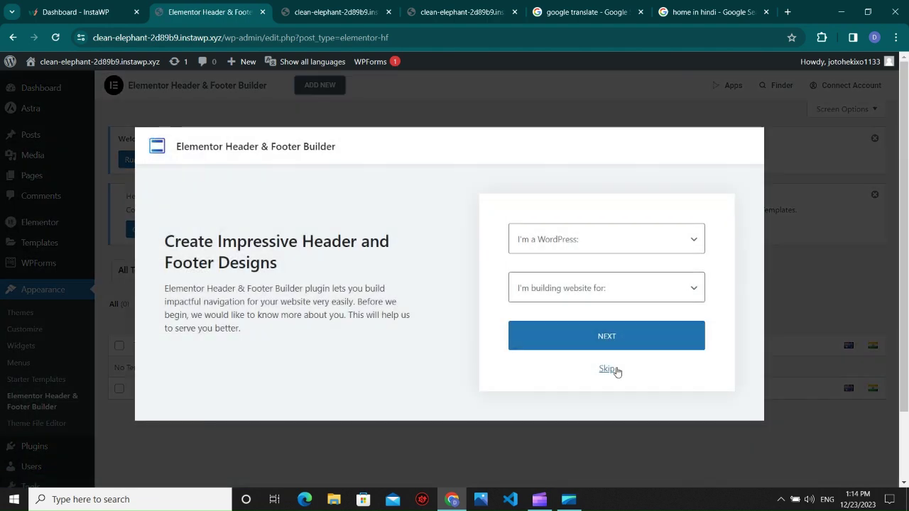
pyautogui.click(606, 369)
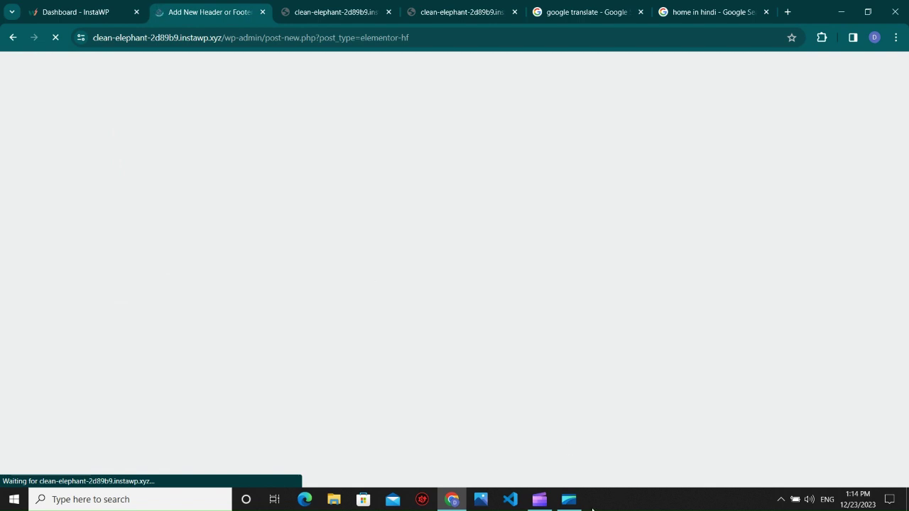
pyautogui.click(540, 499)
pyautogui.click(540, 500)
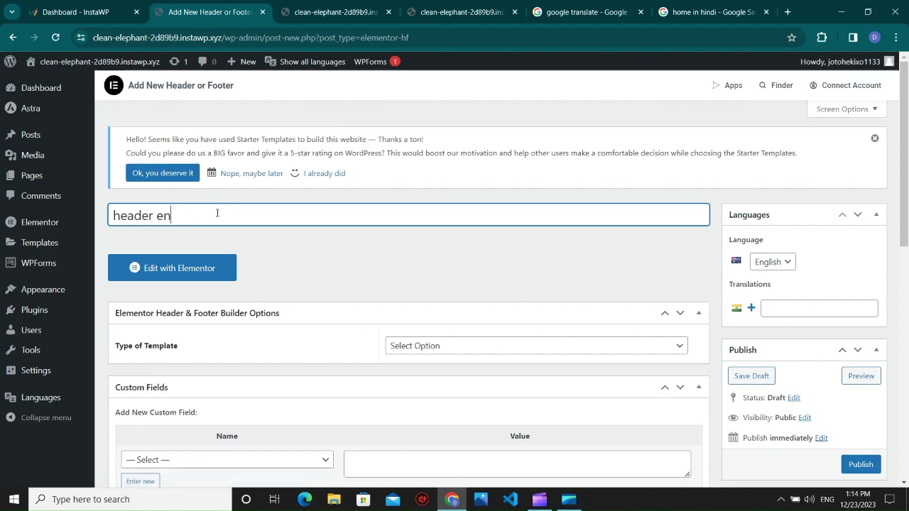
# Title the template header english, with type Header, display on Entire Website and user roles All
pyautogui.scroll(-3, 378, 282)
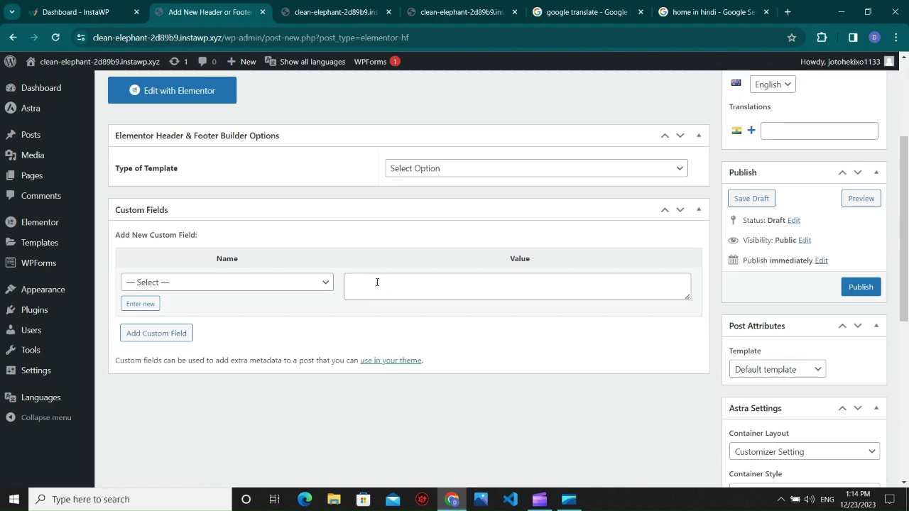
pyautogui.click(403, 174)
pyautogui.click(405, 195)
pyautogui.click(412, 213)
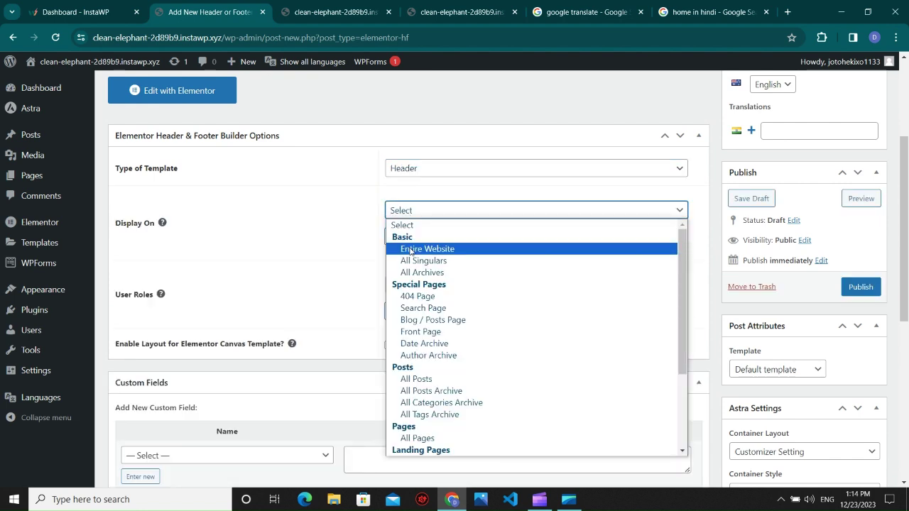
pyautogui.click(411, 250)
pyautogui.click(412, 287)
pyautogui.click(407, 320)
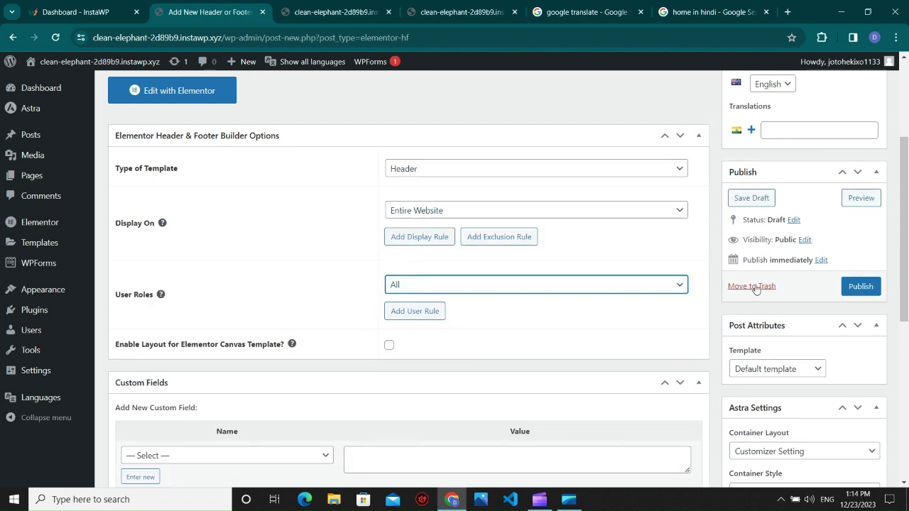
# Set the post attributes template to Elementor Full Width and publish the header english template
pyautogui.click(776, 371)
pyautogui.click(768, 398)
pyautogui.click(774, 370)
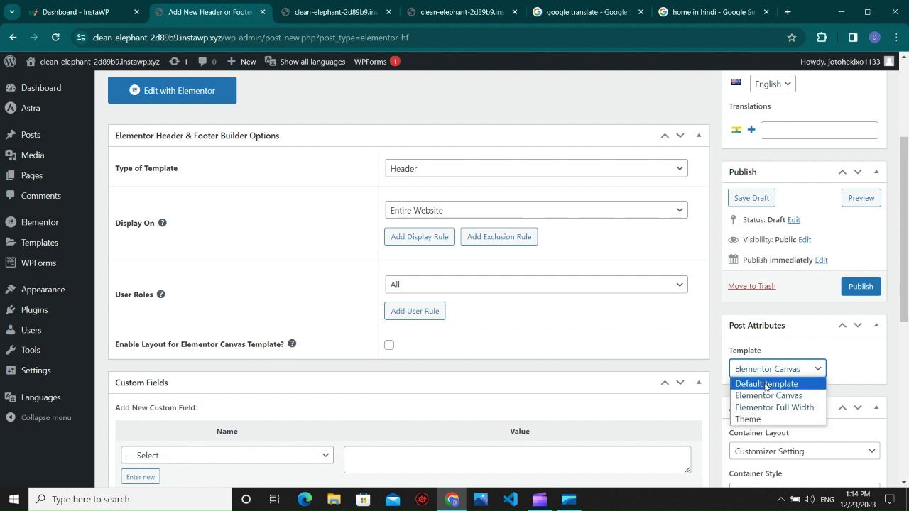
pyautogui.click(766, 398)
pyautogui.click(770, 370)
pyautogui.click(773, 407)
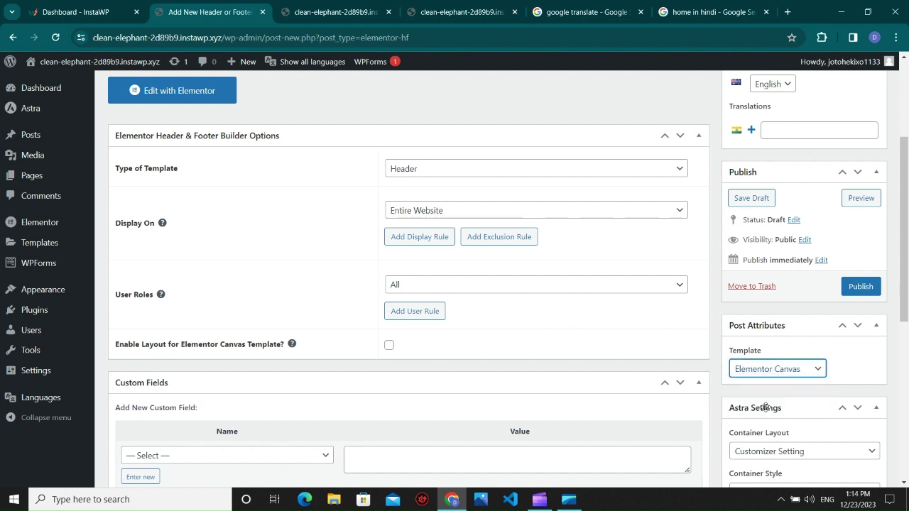
pyautogui.click(854, 288)
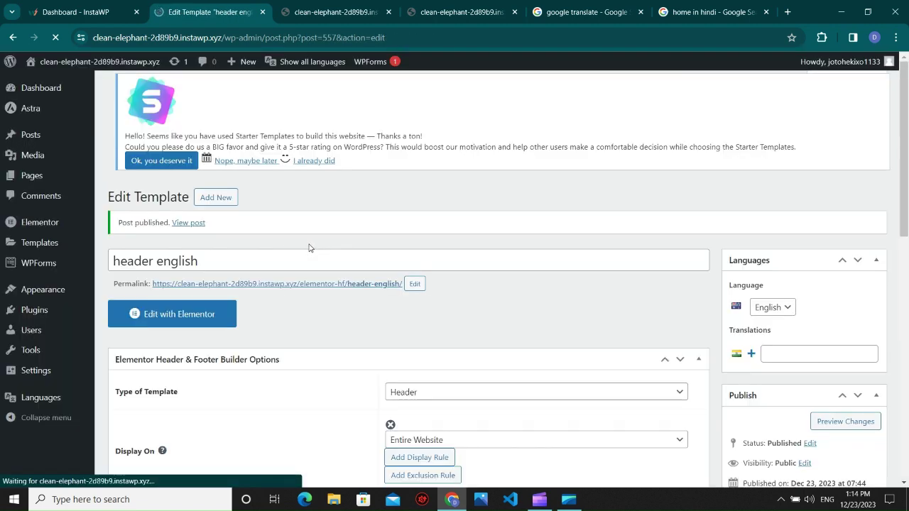
# Open the header english template for editing in Elementor and check the English home page's current header while it loads
pyautogui.scroll(-3, 266, 240)
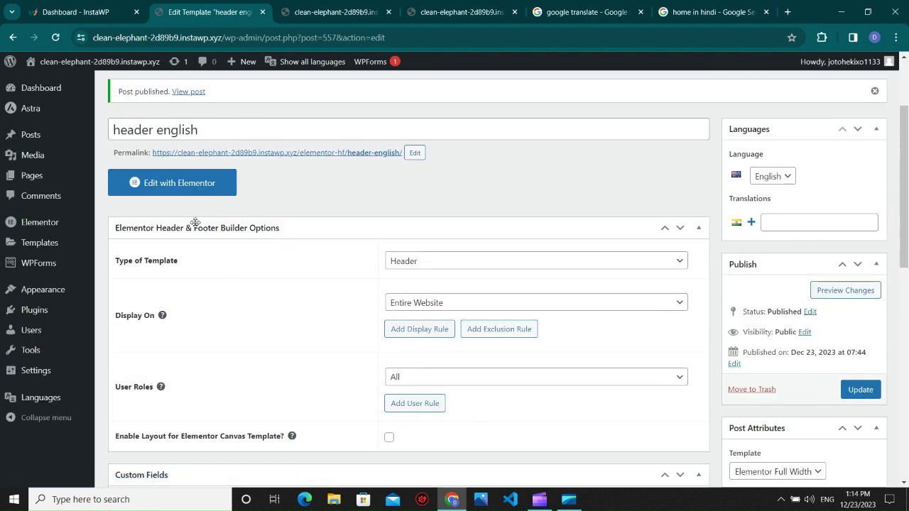
pyautogui.click(192, 186)
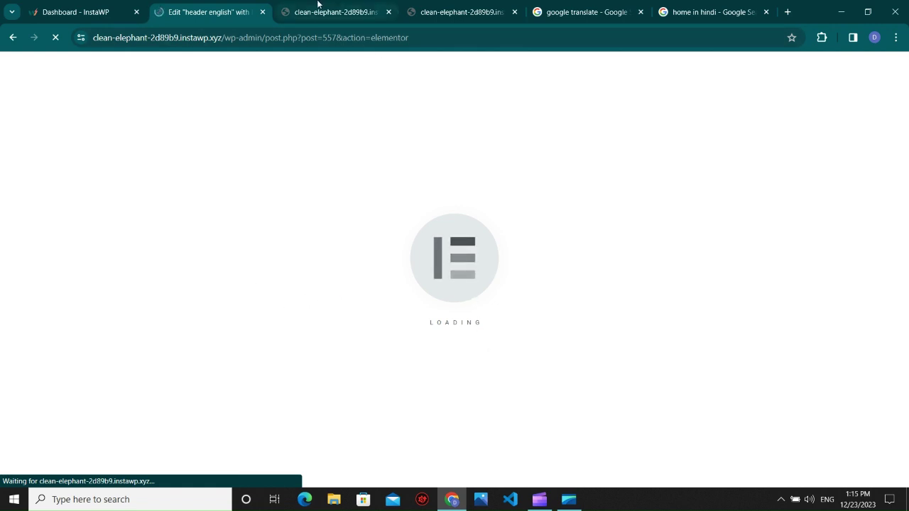
pyautogui.hotkey('ctrl', 'Tab')
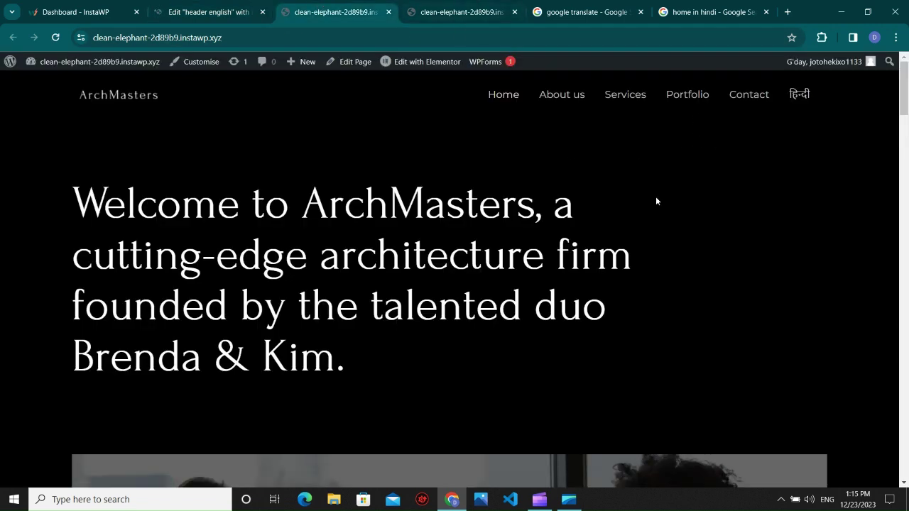
pyautogui.hotkey('ctrl', 'shift', 'Tab')
pyautogui.hotkey('ctrl', 'Tab')
pyautogui.hotkey('ctrl', 'shift', 'Tab')
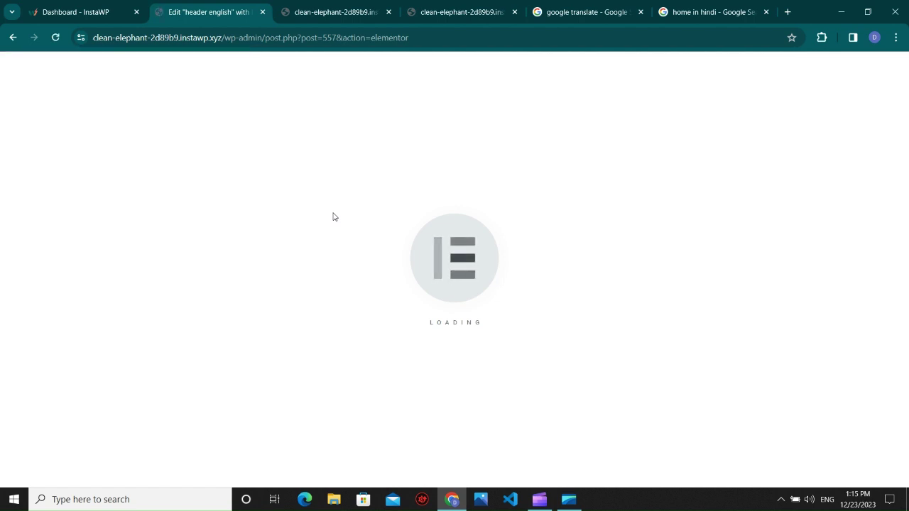
pyautogui.click(540, 502)
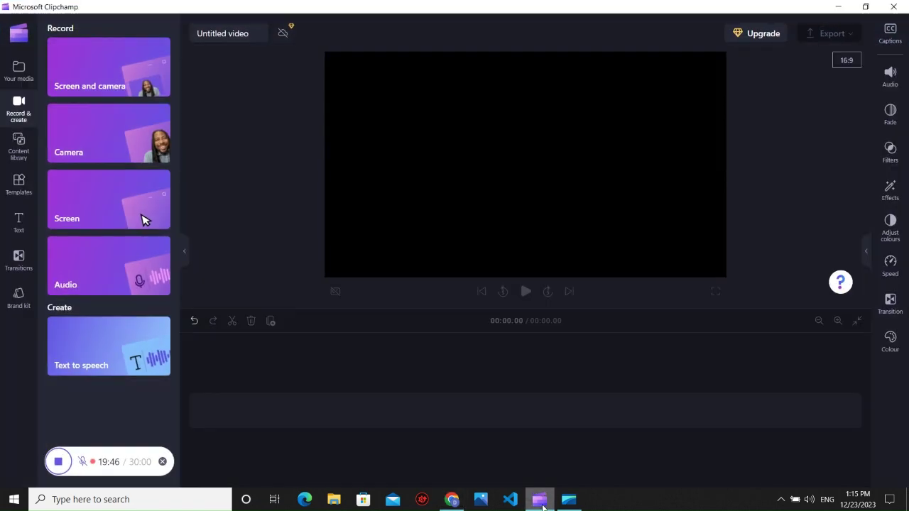
pyautogui.click(543, 504)
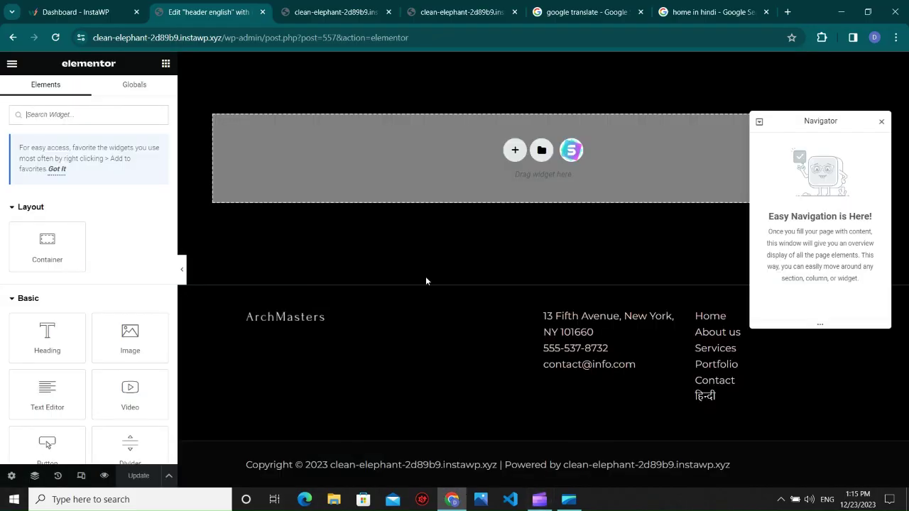
# Add a two-column container to the header, with a narrow first column and a wide second column
pyautogui.click(516, 150)
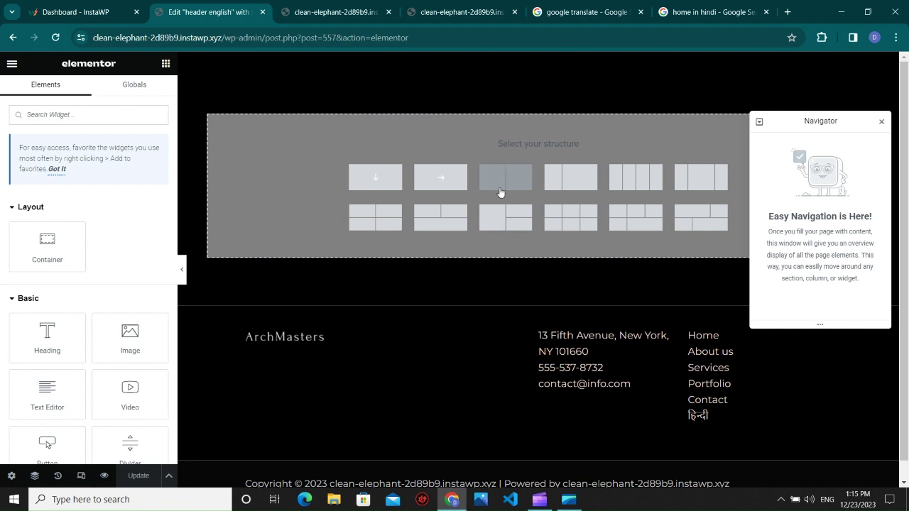
pyautogui.click(581, 183)
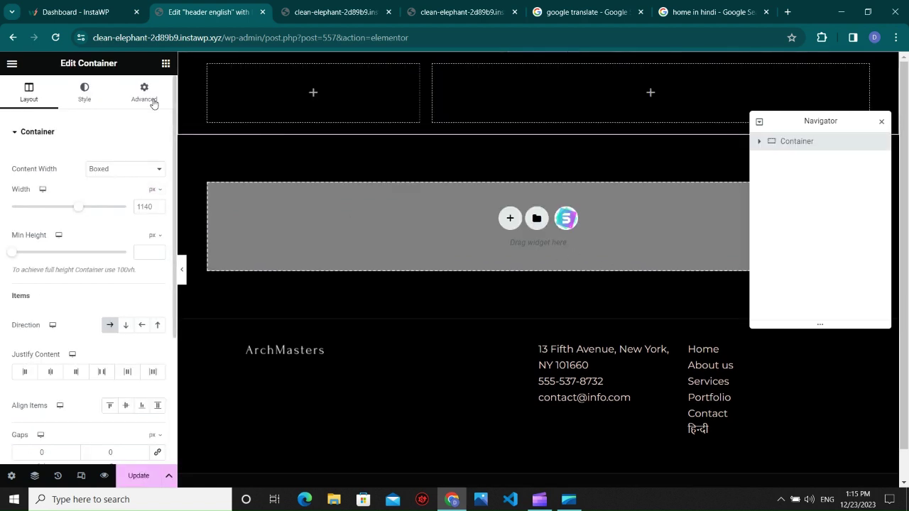
# Add a Heading widget inside the header's main container
pyautogui.click(165, 64)
pyautogui.scroll(-2, 112, 291)
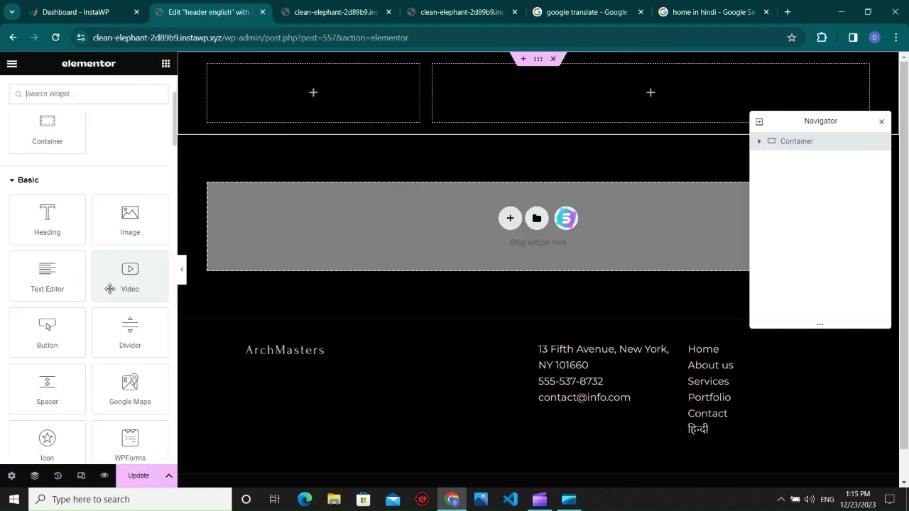
pyautogui.moveTo(60, 235); pyautogui.dragTo(214, 106)
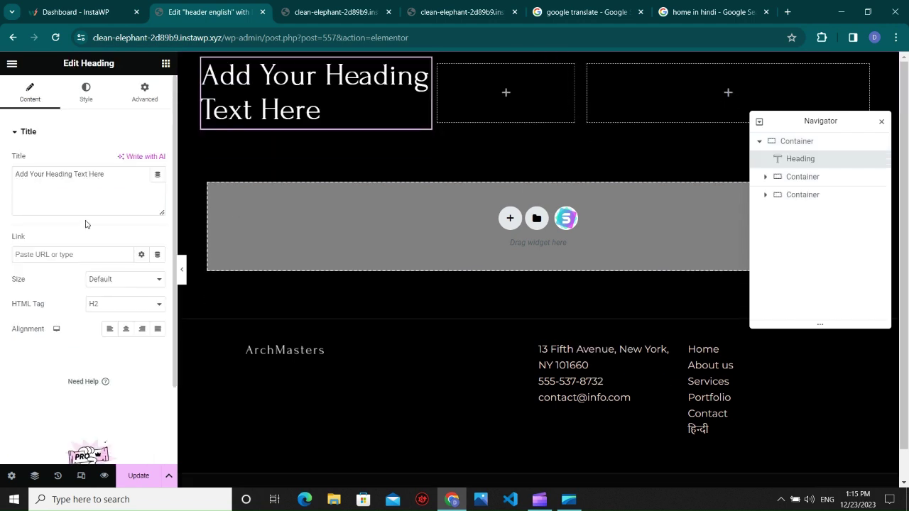
# Title the heading MULTILANG and move it into the container's narrow first column
pyautogui.moveTo(86, 212); pyautogui.dragTo(2, 135)
pyautogui.write('MUL')
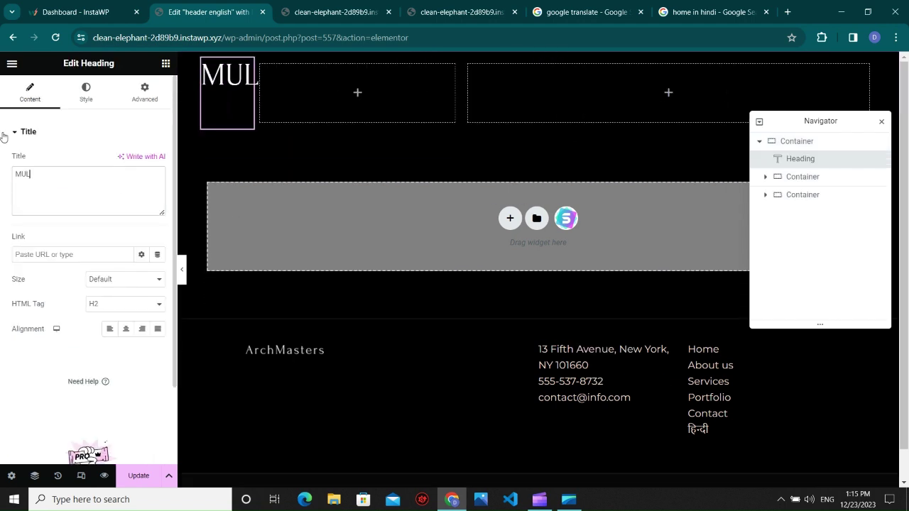
pyautogui.write('TILANGE')
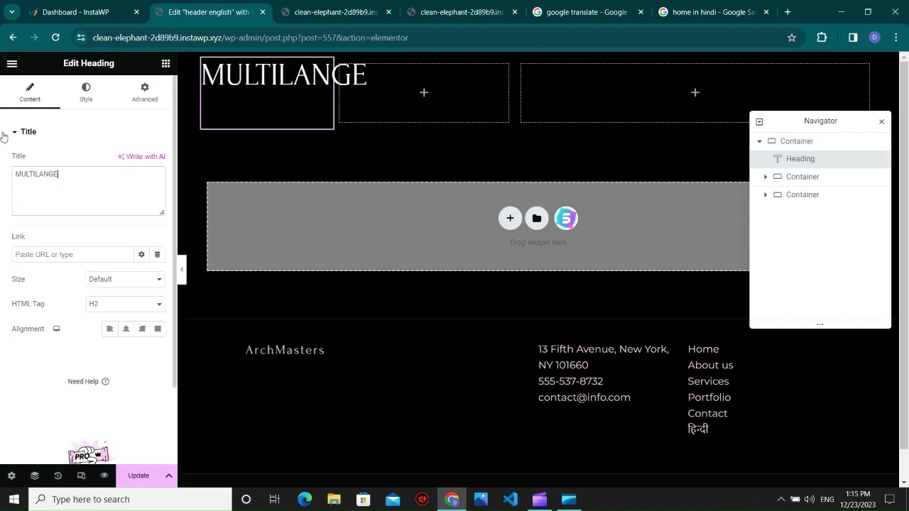
pyautogui.press('BackSpace')
pyautogui.press('BackSpace')
pyautogui.press('BackSpace')
pyautogui.press('BackSpace')
pyautogui.press('BackSpace')
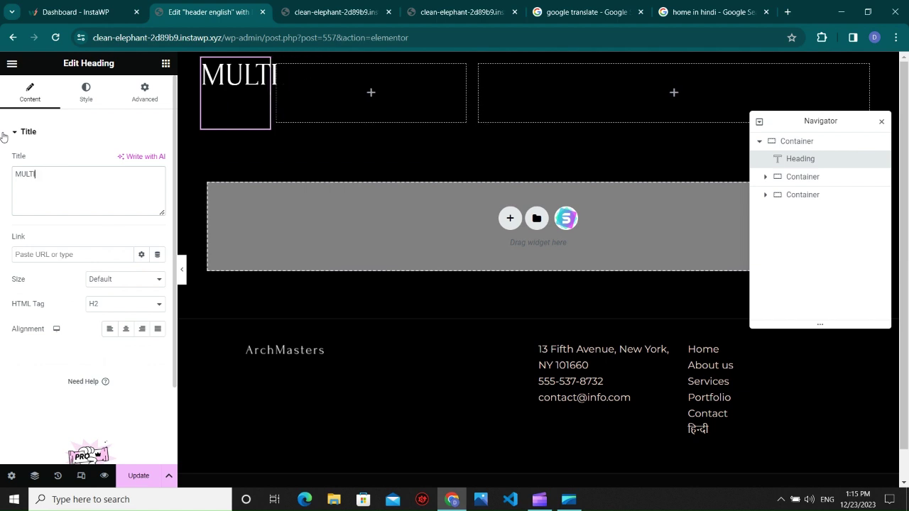
pyautogui.write('LANGAUGE SITE')
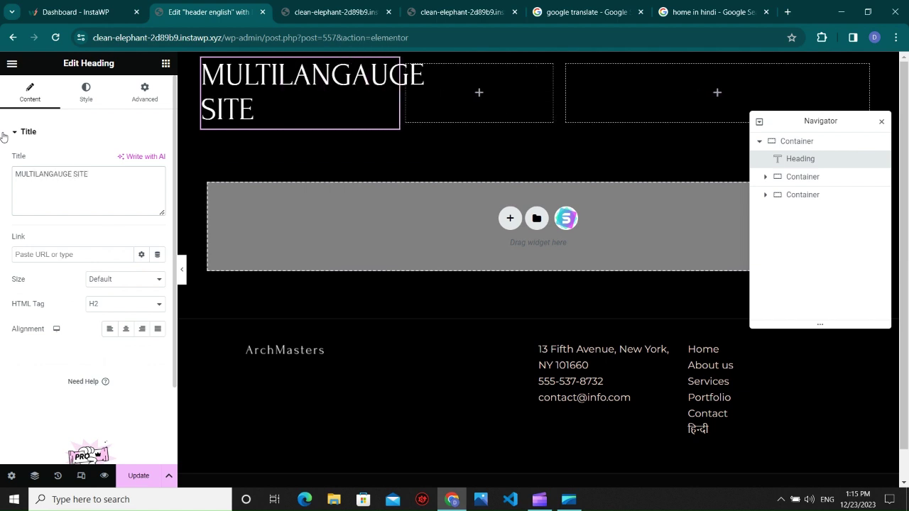
pyautogui.press('BackSpace')
pyautogui.press('BackSpace')
pyautogui.press('BackSpace')
pyautogui.press('BackSpace')
pyautogui.press('BackSpace')
pyautogui.press('BackSpace')
pyautogui.press('BackSpace')
pyautogui.press('BackSpace')
pyautogui.press('BackSpace')
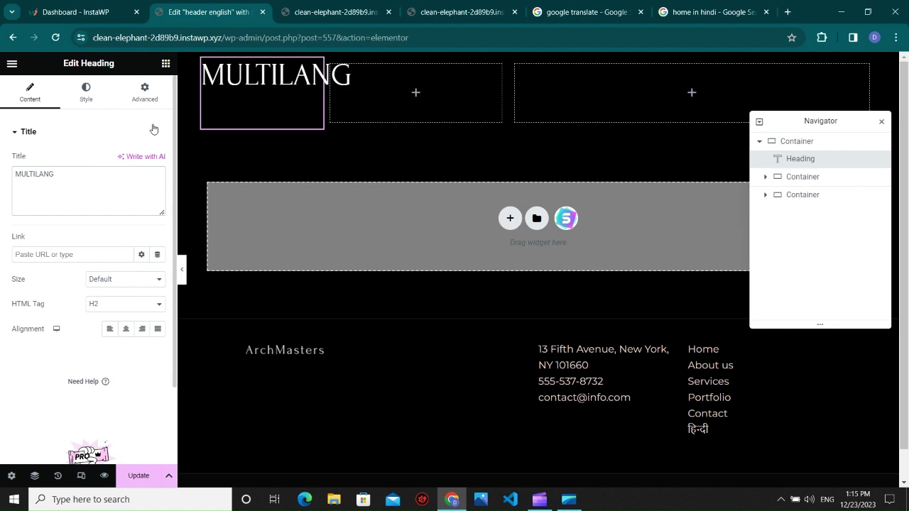
pyautogui.moveTo(297, 88); pyautogui.dragTo(386, 117)
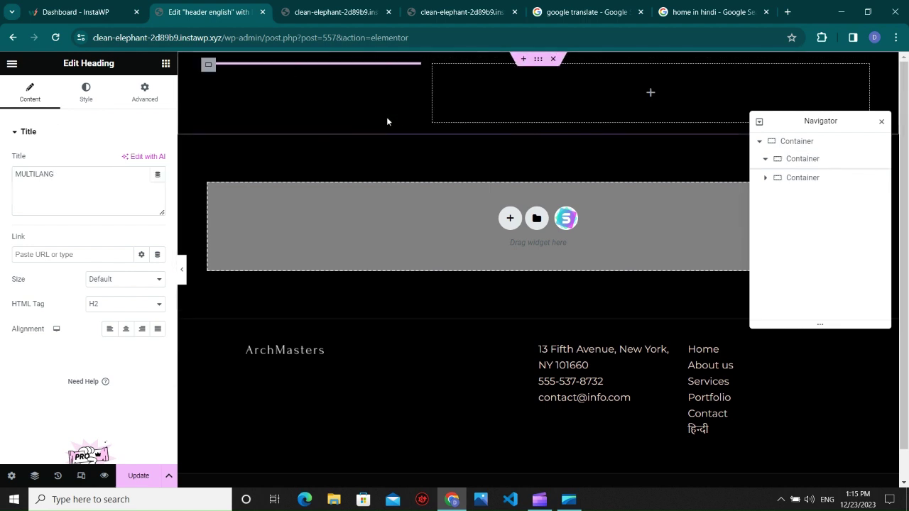
# Add a Navigation Menu widget to the wide second column, showing Menu english with items aligned right
pyautogui.click(166, 63)
pyautogui.write('MENU')
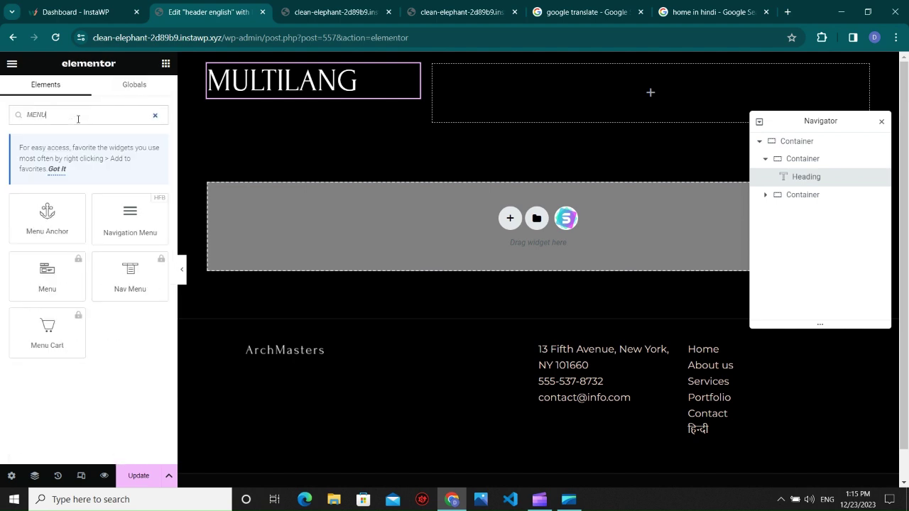
pyautogui.moveTo(94, 212); pyautogui.dragTo(561, 100)
pyautogui.click(119, 162)
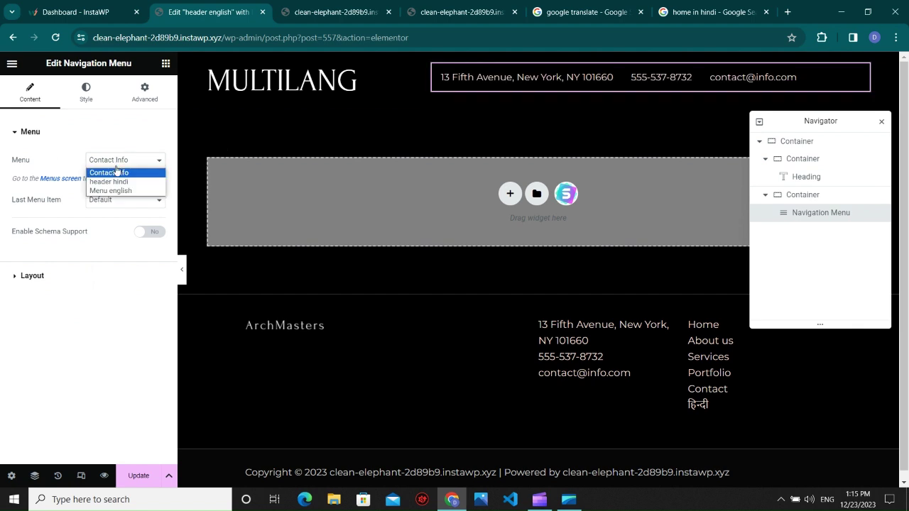
pyautogui.click(119, 192)
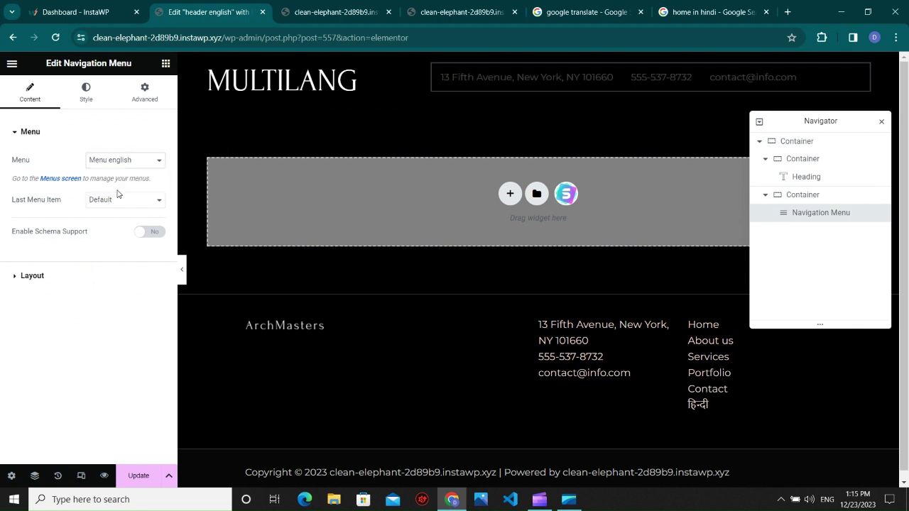
pyautogui.click(61, 277)
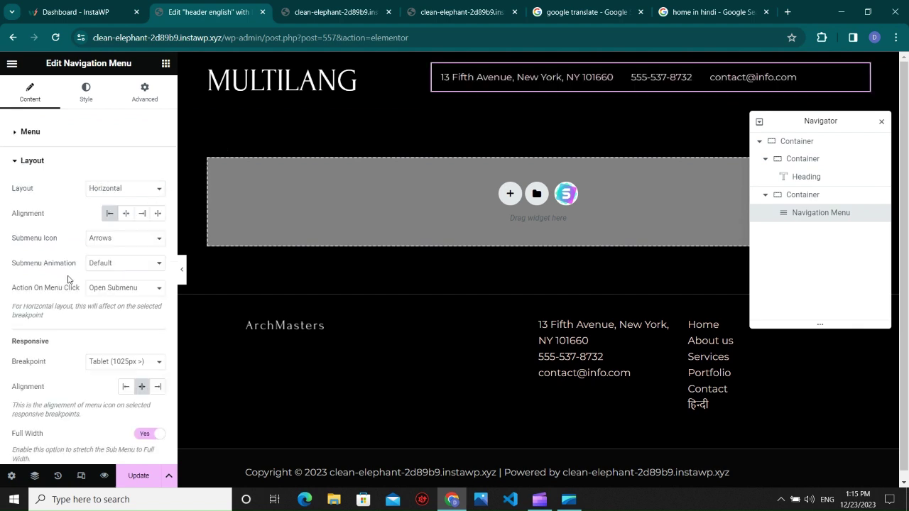
pyautogui.click(142, 213)
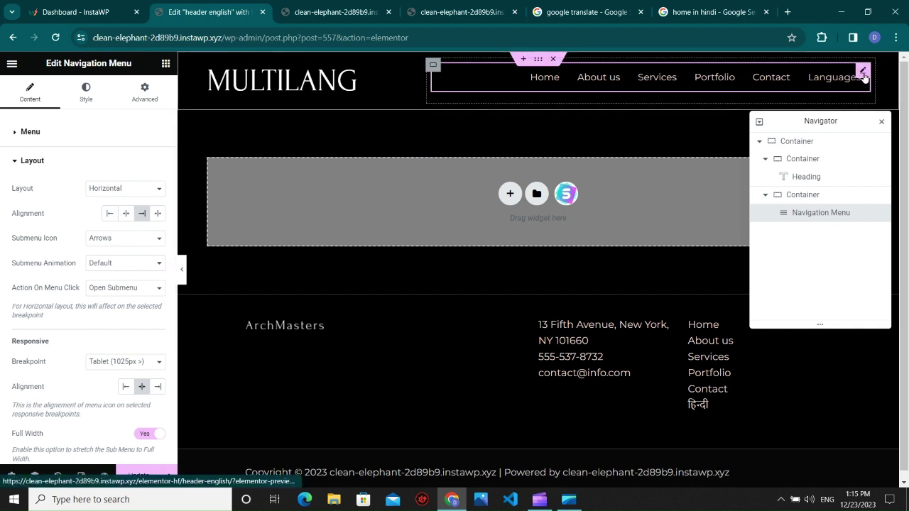
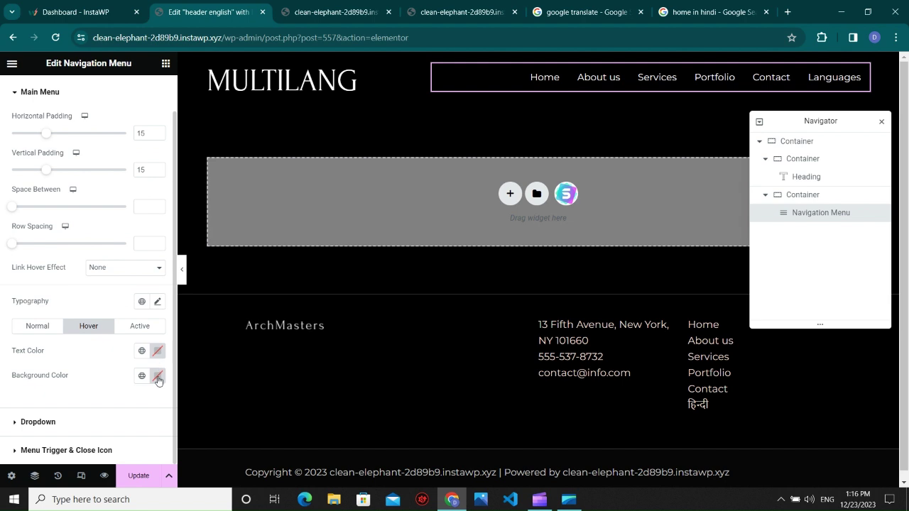
# Set the navigation menu's main-menu hover style to a white background with black text
pyautogui.click(158, 378)
pyautogui.click(93, 428)
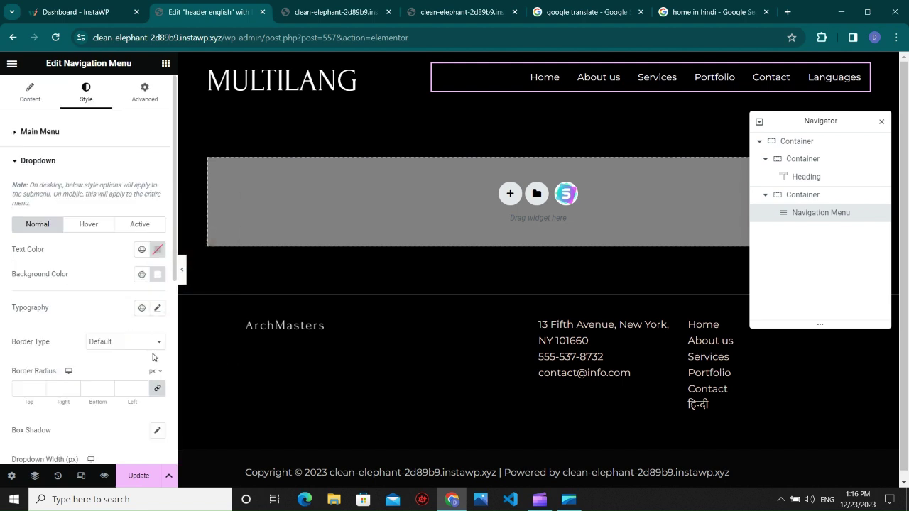
pyautogui.click(87, 226)
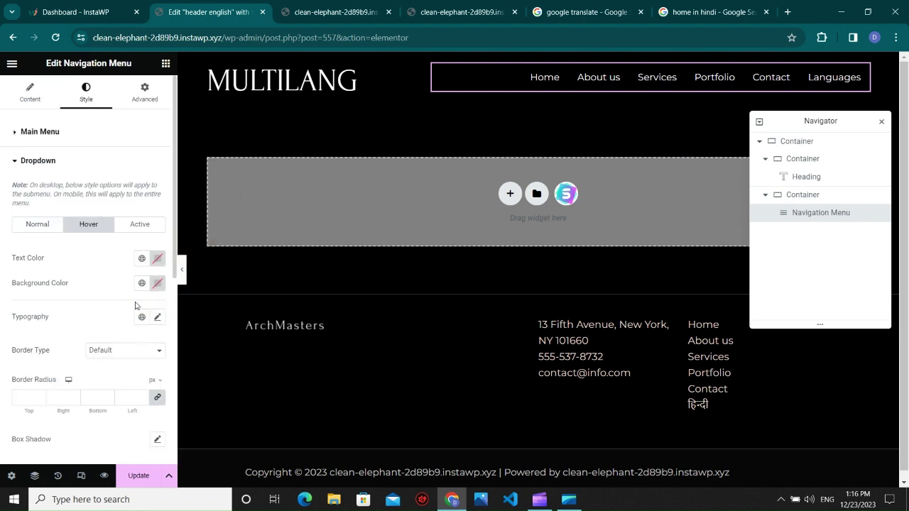
pyautogui.click(40, 131)
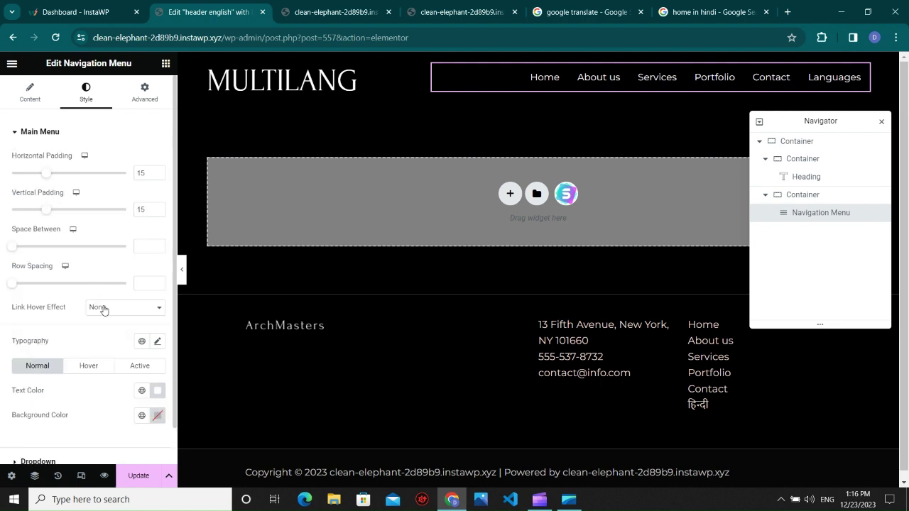
pyautogui.click(93, 326)
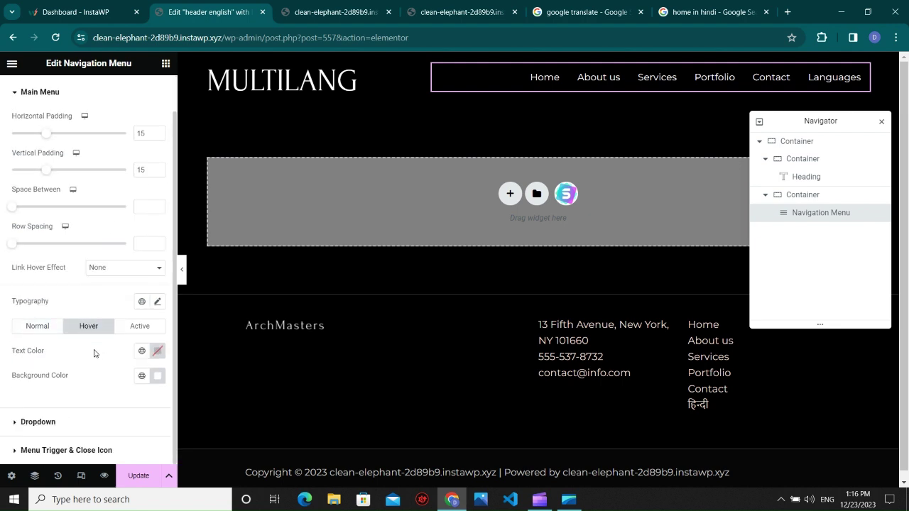
pyautogui.click(158, 351)
pyautogui.click(90, 290)
pyautogui.click(71, 305)
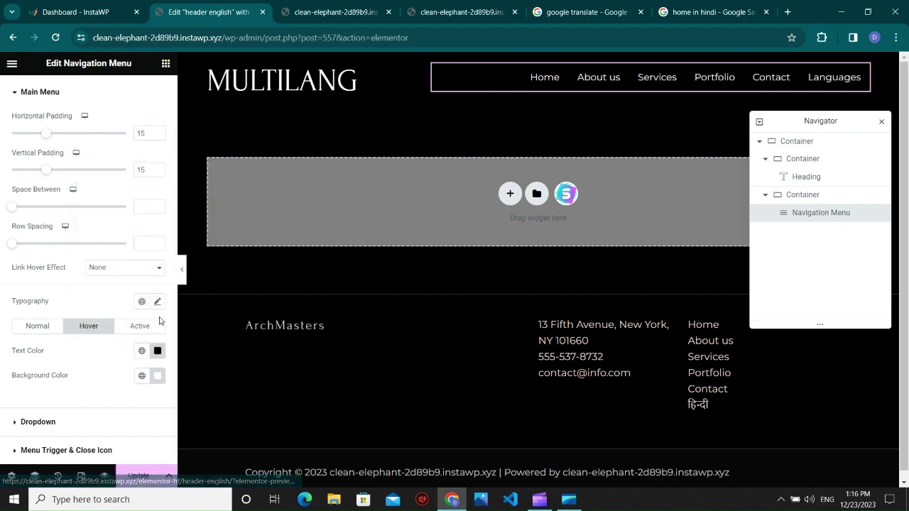
# Set the main menu's active style to black text (#000000) on a white background and save the header
pyautogui.click(128, 326)
pyautogui.click(157, 355)
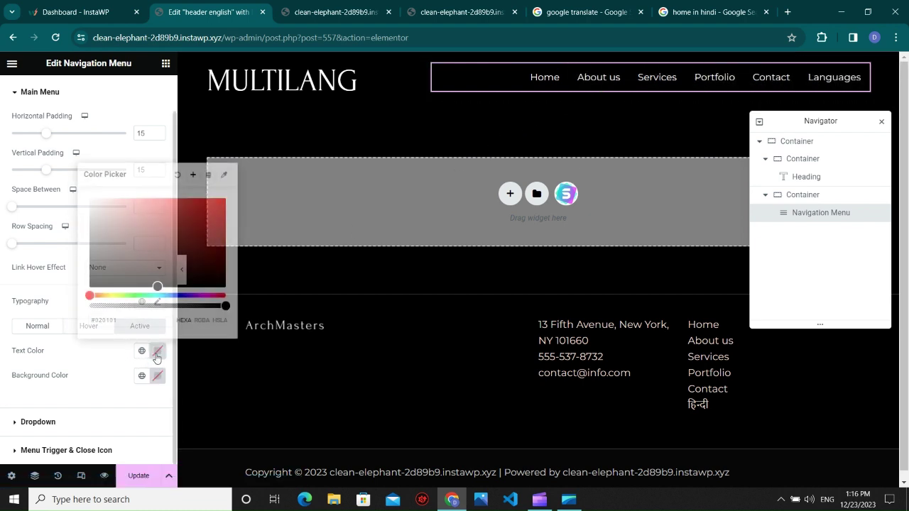
pyautogui.click(157, 311)
pyautogui.click(158, 351)
pyautogui.click(158, 351)
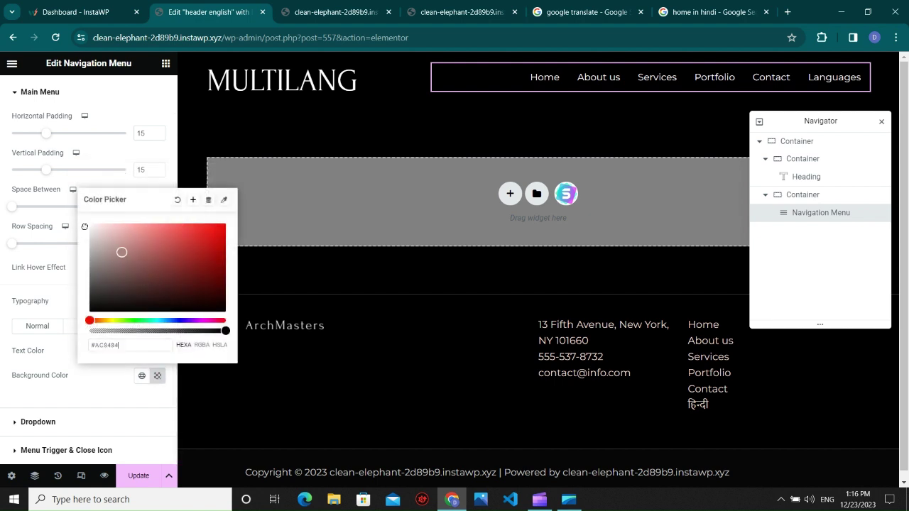
pyautogui.click(157, 350)
pyautogui.click(158, 351)
pyautogui.click(162, 320)
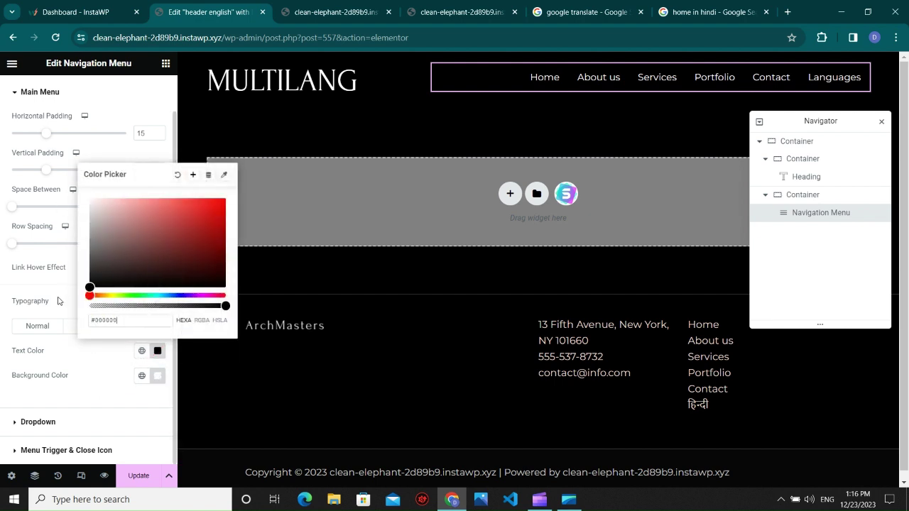
pyautogui.click(95, 379)
pyautogui.hotkey('ctrl', 's')
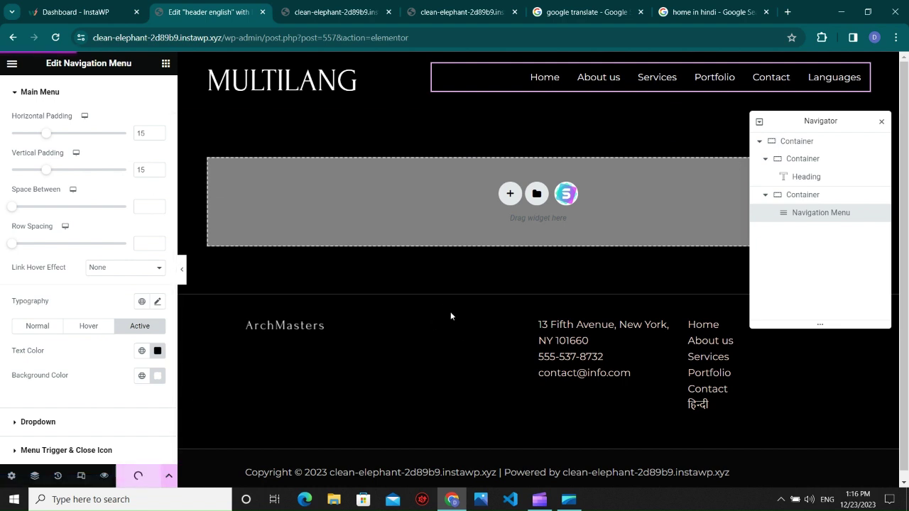
# Set the MULTILANG heading's font size to 40 px and update the header template
pyautogui.click(298, 82)
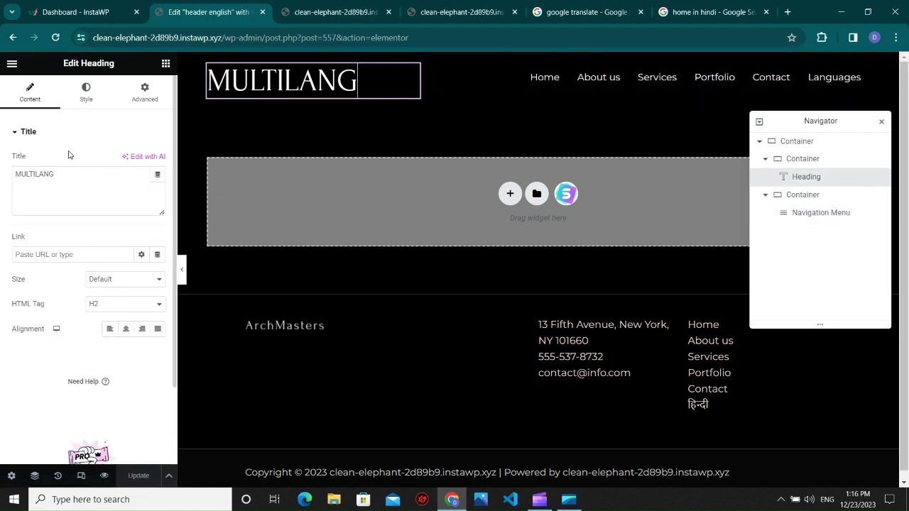
pyautogui.click(86, 92)
pyautogui.click(158, 186)
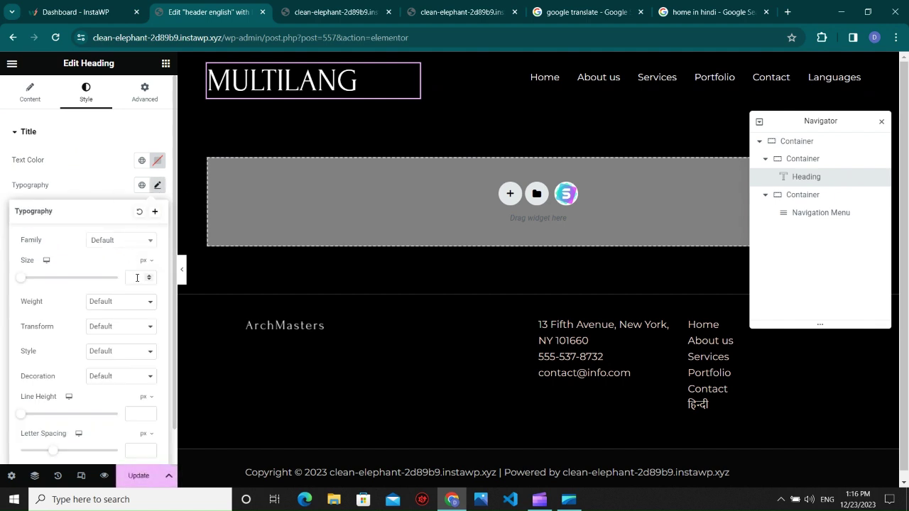
pyautogui.write('30')
pyautogui.press('BackSpace')
pyautogui.press('BackSpace')
pyautogui.write('40')
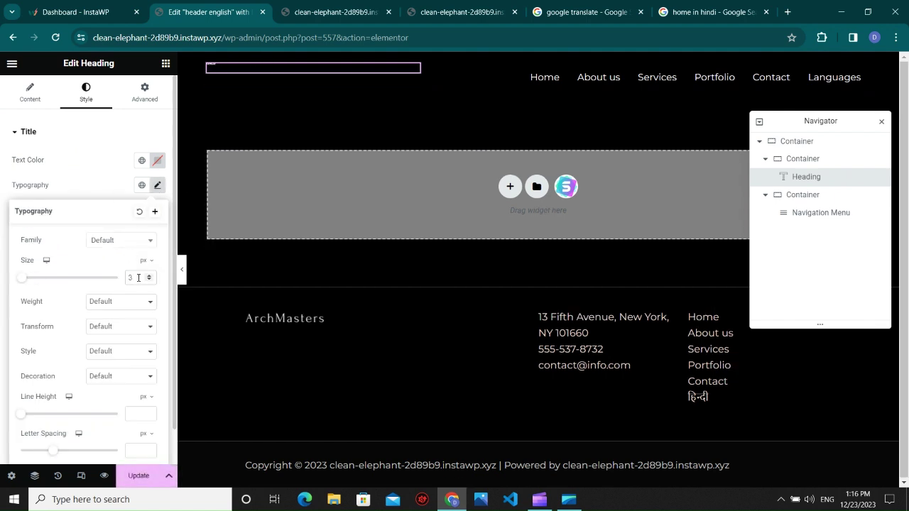
pyautogui.click(139, 480)
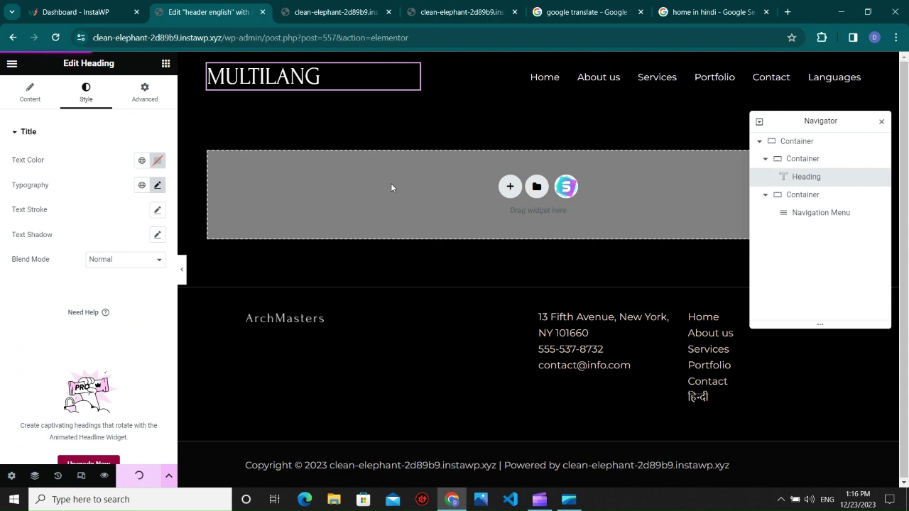
# Exit the Elementor editor and open the Elementor Header & Footer Builder template list
pyautogui.click(11, 63)
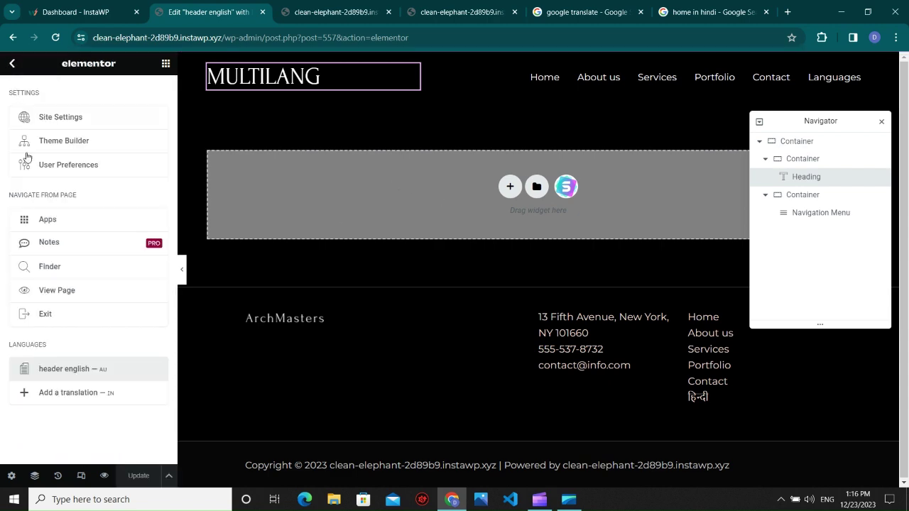
pyautogui.click(51, 314)
pyautogui.click(486, 315)
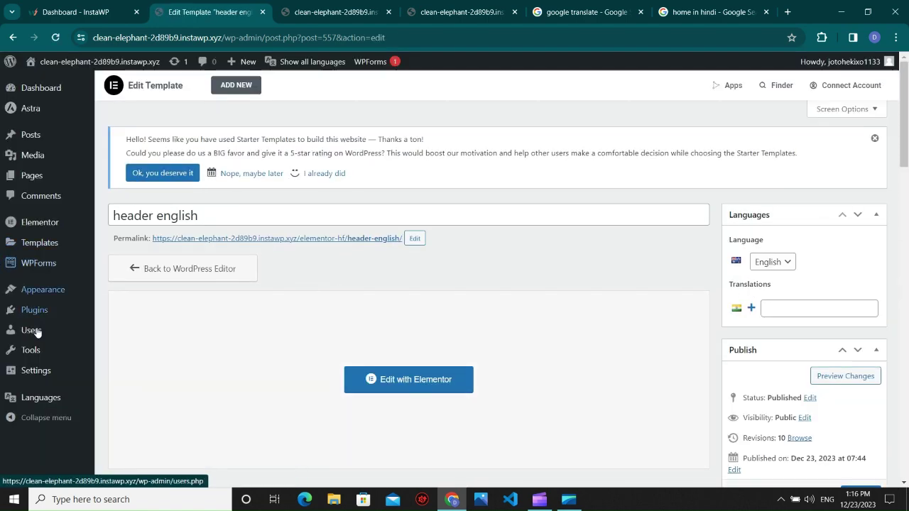
pyautogui.moveTo(43, 290)
pyautogui.click(135, 379)
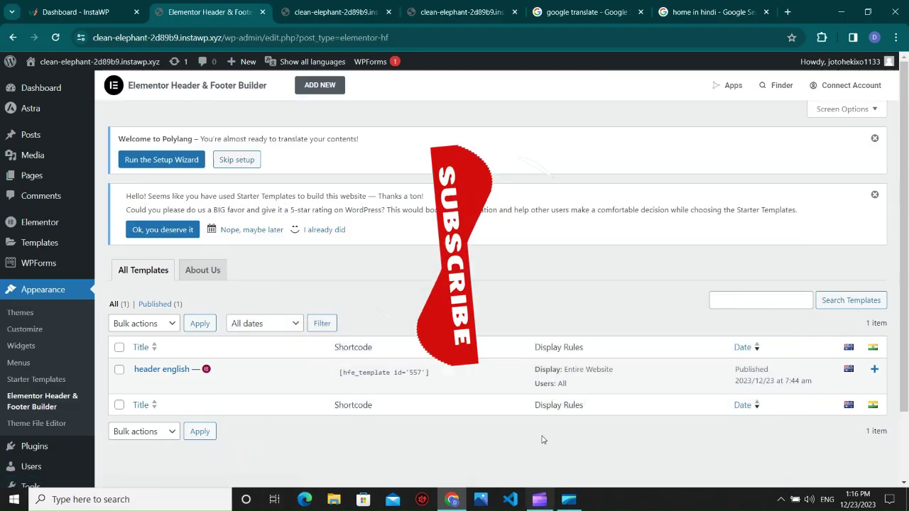
# Add a Hindi translation of the header english template, titled HEADER HINDI, and publish it
pyautogui.scroll(-2, 542, 440)
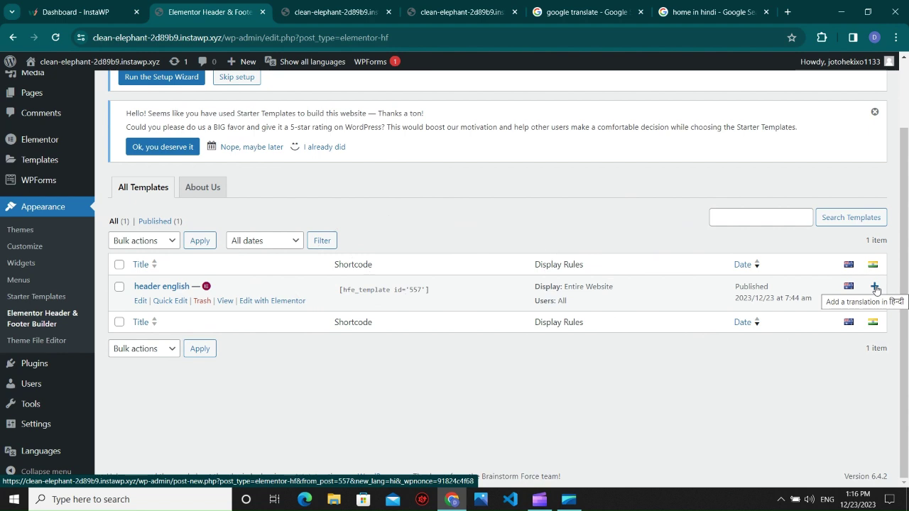
pyautogui.click(875, 288)
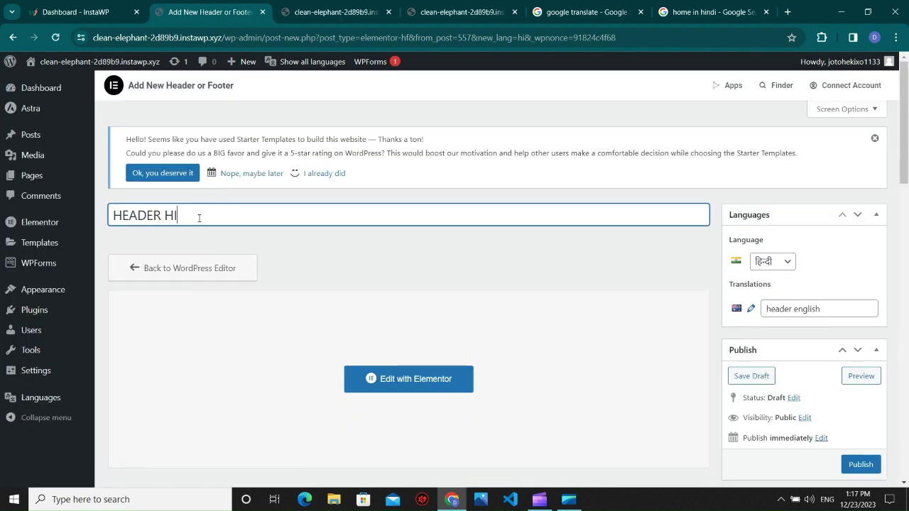
pyautogui.scroll(-5, 274, 225)
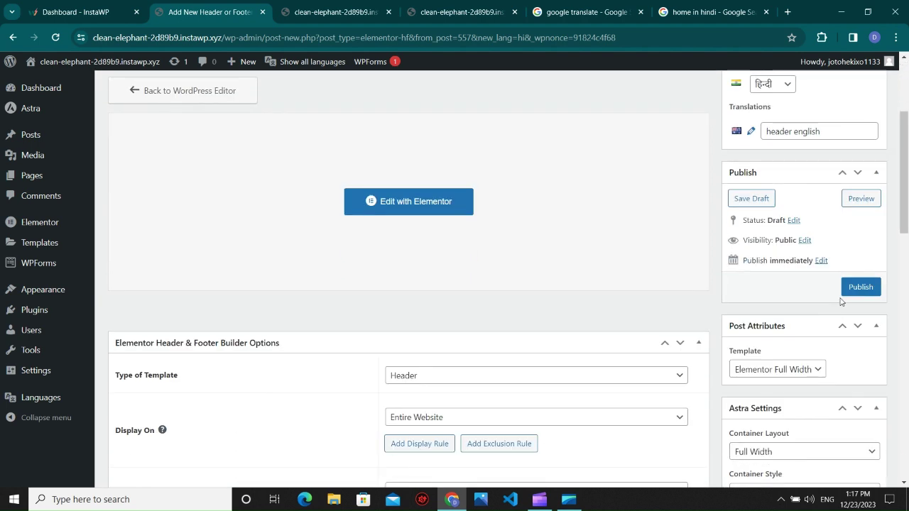
pyautogui.click(855, 289)
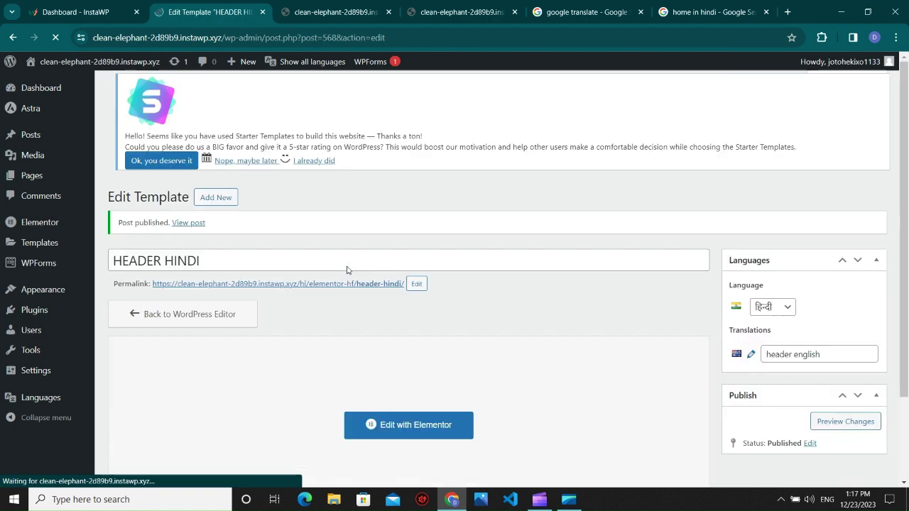
pyautogui.scroll(-4, 282, 280)
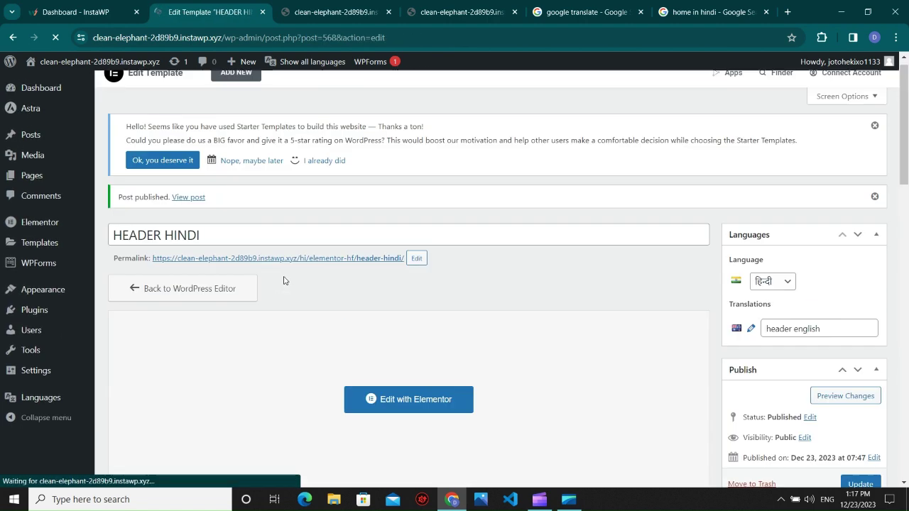
# Open the HEADER HINDI template in the Elementor editor and set its navigation menu to header hindi
pyautogui.click(398, 244)
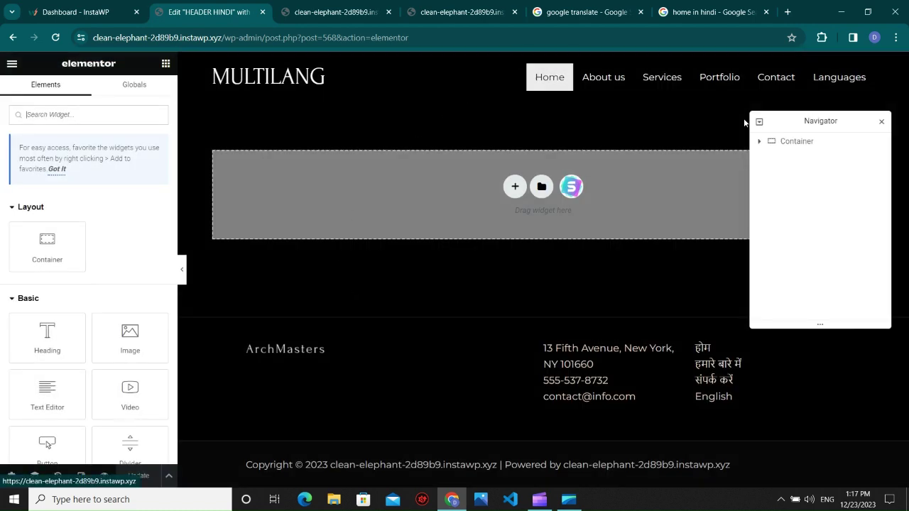
pyautogui.click(808, 146)
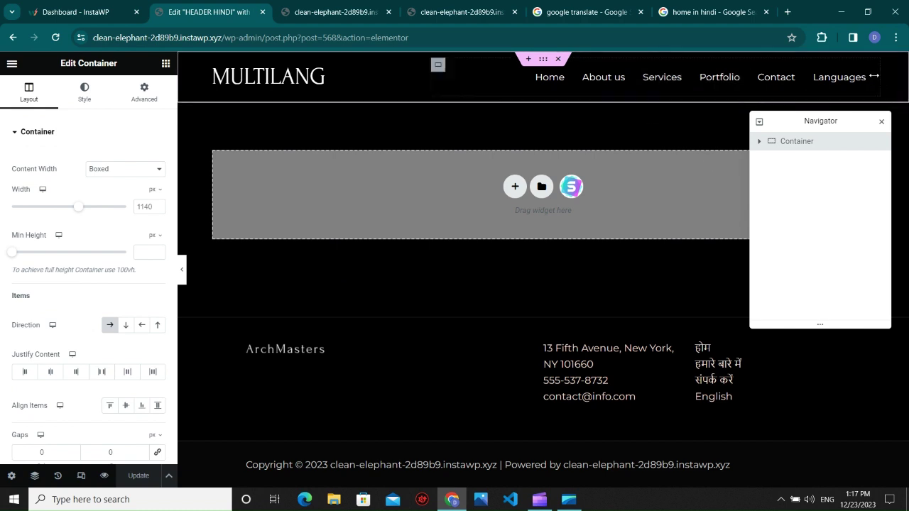
pyautogui.click(868, 73)
pyautogui.click(105, 158)
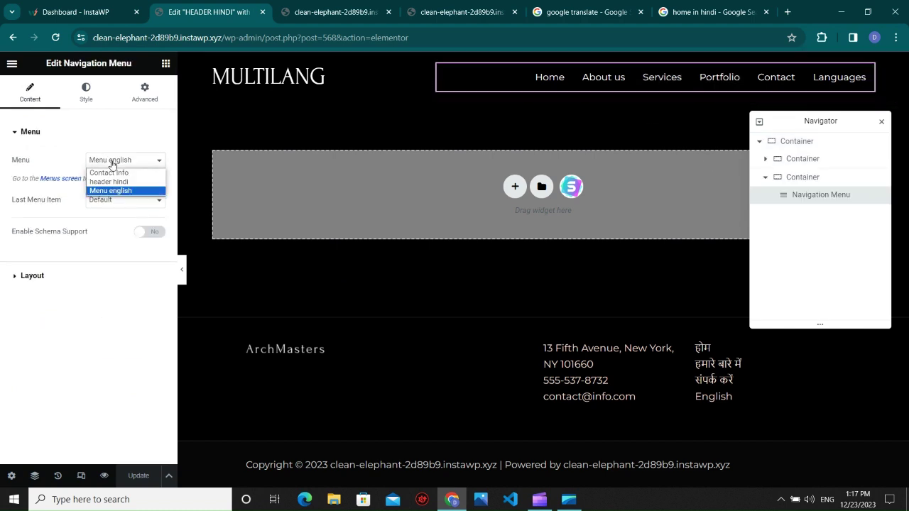
pyautogui.click(108, 182)
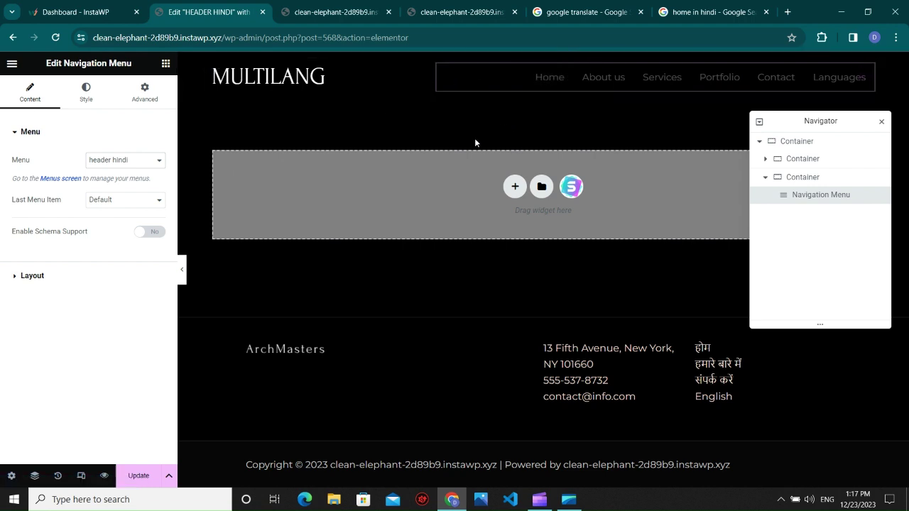
# Translate the header's title text MULTILANG into Hindi with Google Translate and copy the translation
pyautogui.click(298, 78)
pyautogui.moveTo(114, 174); pyautogui.dragTo(32, 171)
pyautogui.hotkey('ctrl', 'c')
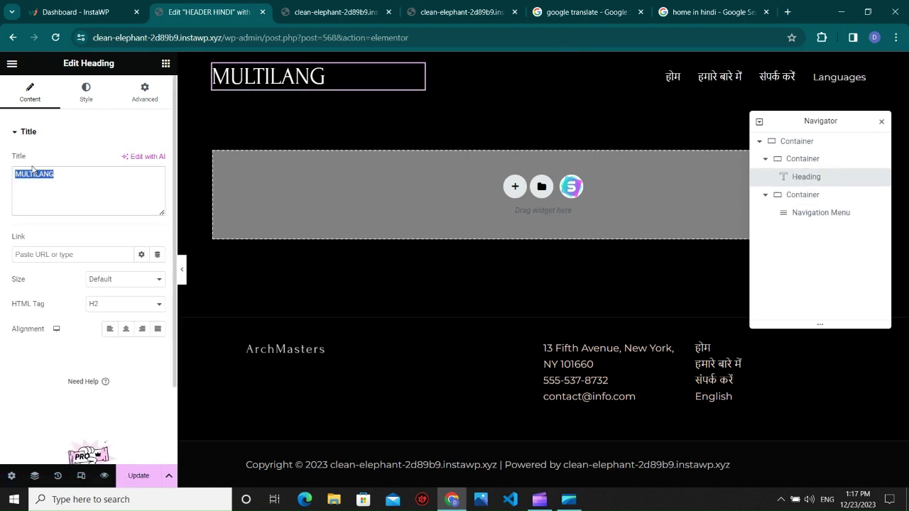
pyautogui.click(587, 12)
pyautogui.tripleClick(207, 157)
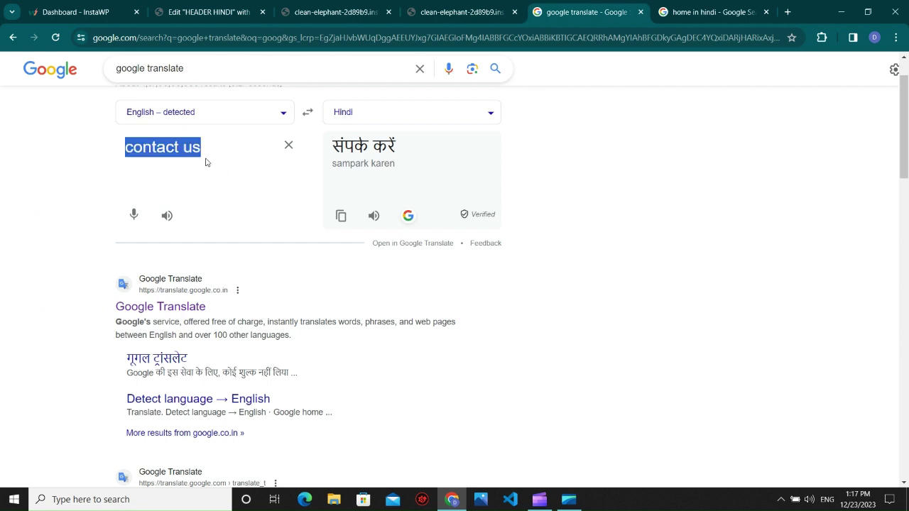
pyautogui.hotkey('ctrl', 'v')
pyautogui.click(343, 216)
# Return to the Elementor editor, replace the MULTILANG heading text with बहुभाषी and update the HEADER HINDI template
pyautogui.click(446, 6)
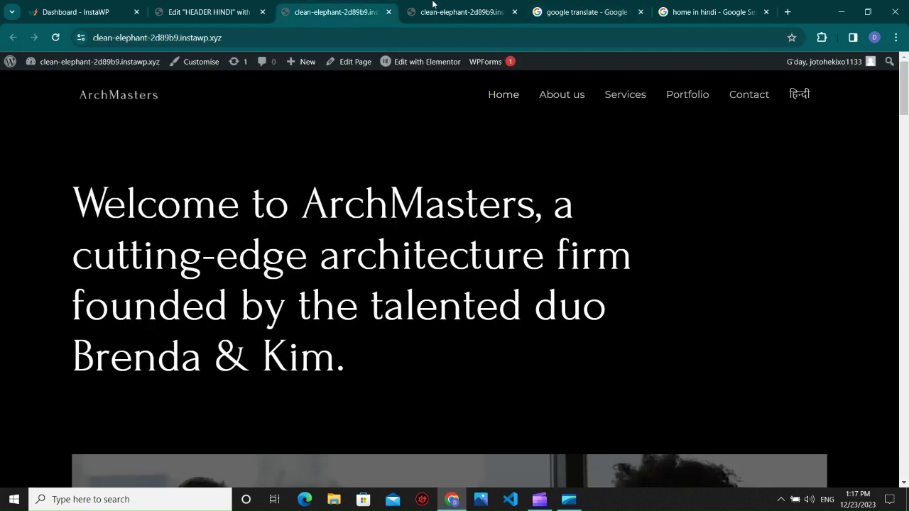
pyautogui.click(209, 12)
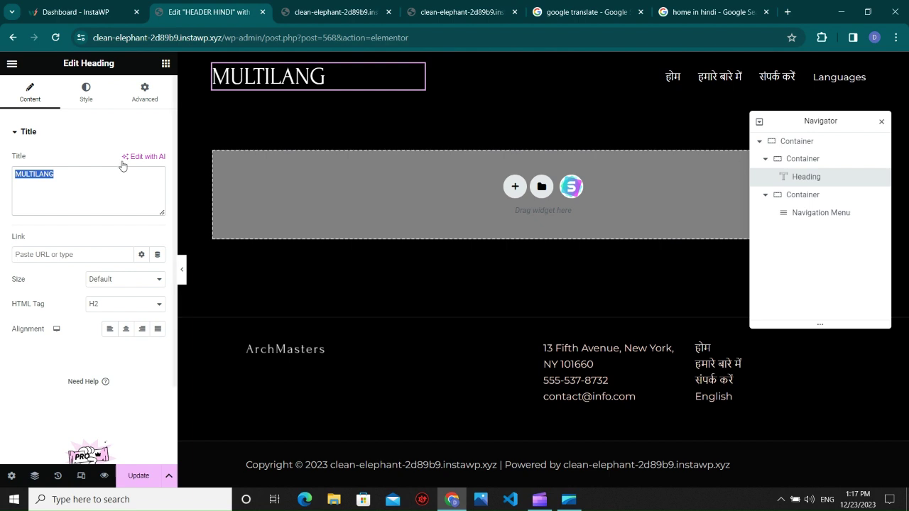
pyautogui.hotkey('ctrl', 'v')
pyautogui.scroll(-2, 175, 423)
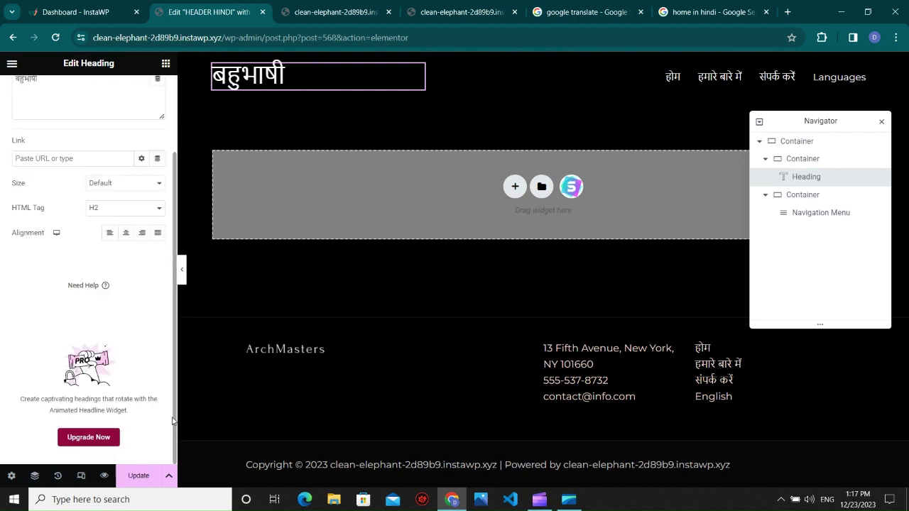
pyautogui.click(138, 476)
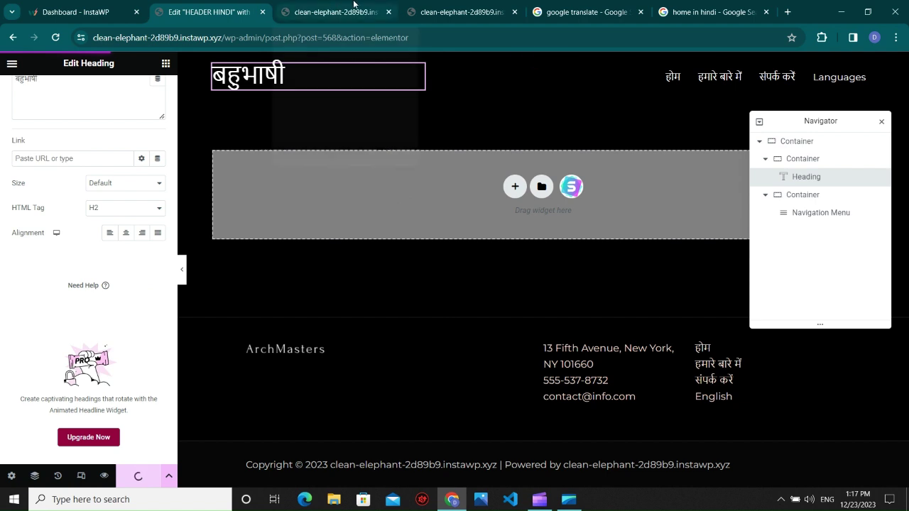
# Reload the live site's home page, switch it to Hindi and examine its header and page content
pyautogui.click(335, 12)
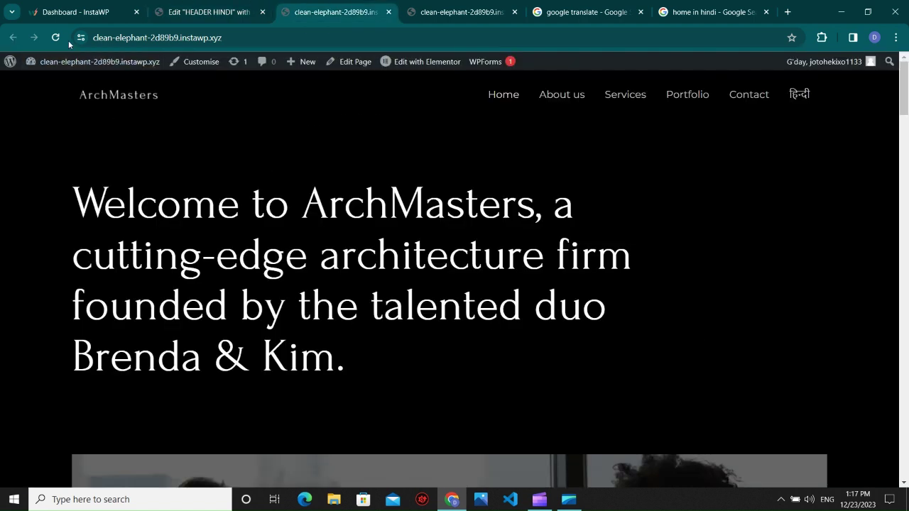
pyautogui.click(55, 38)
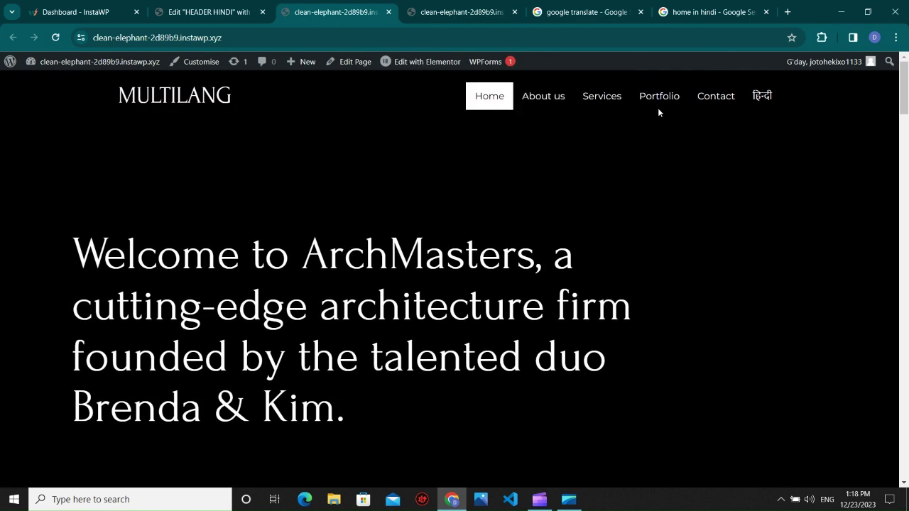
pyautogui.click(762, 98)
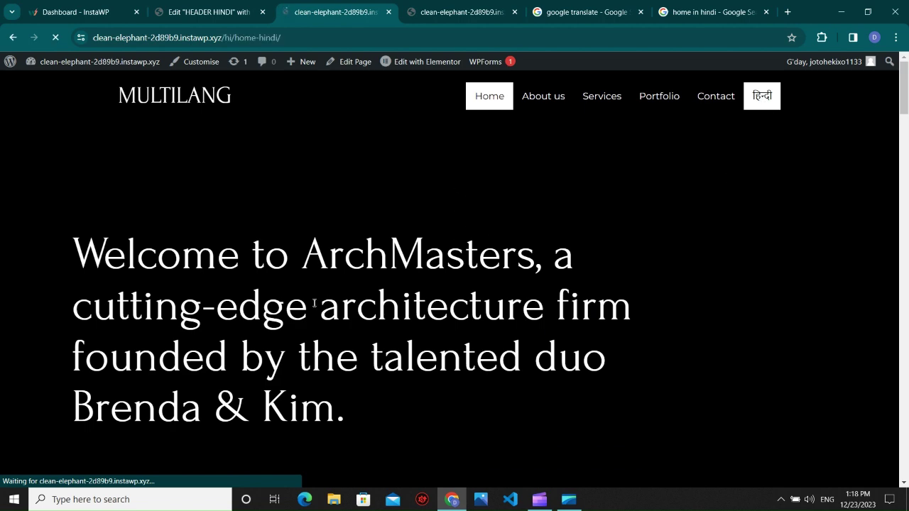
pyautogui.scroll(-4, 302, 276)
pyautogui.scroll(3, 302, 276)
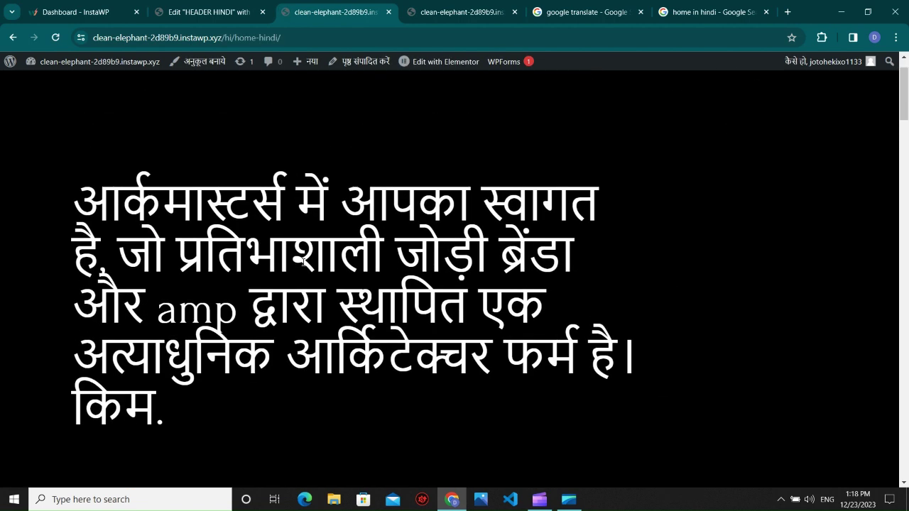
pyautogui.scroll(1, 304, 261)
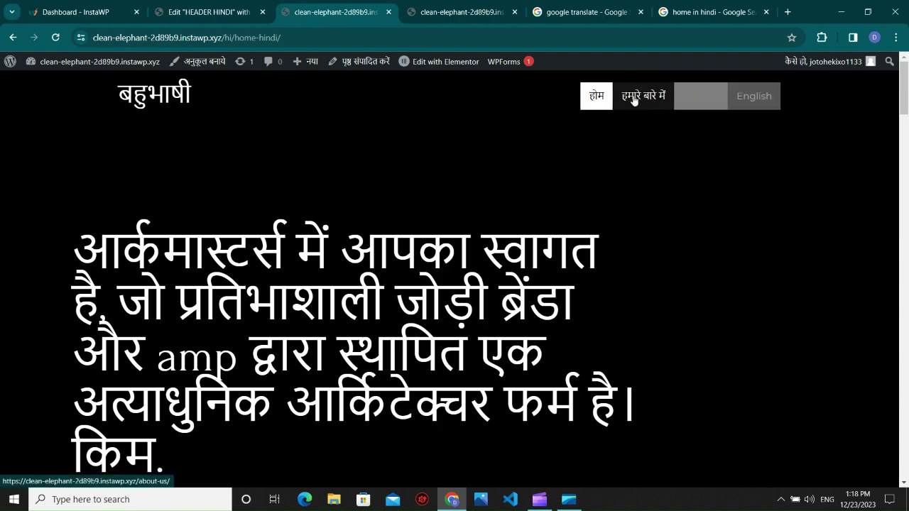
pyautogui.scroll(-5, 268, 277)
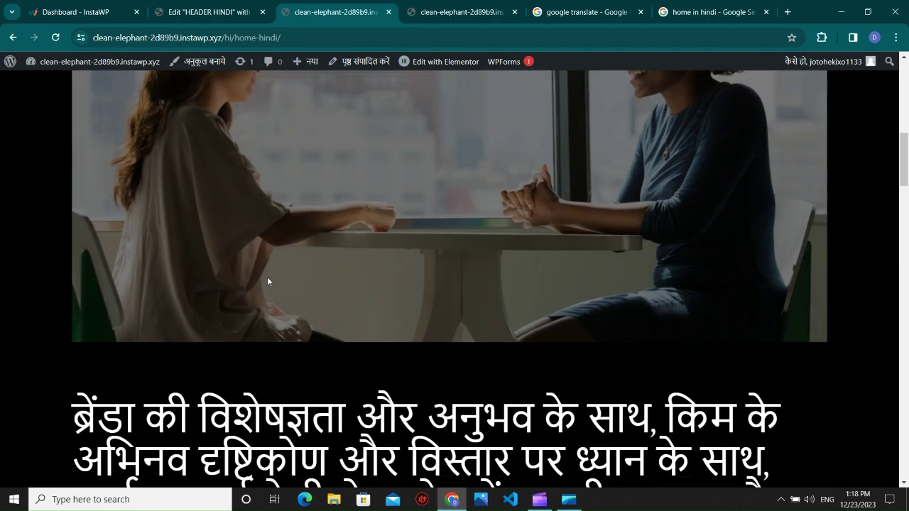
pyautogui.scroll(-10, 267, 282)
pyautogui.scroll(6, 427, 285)
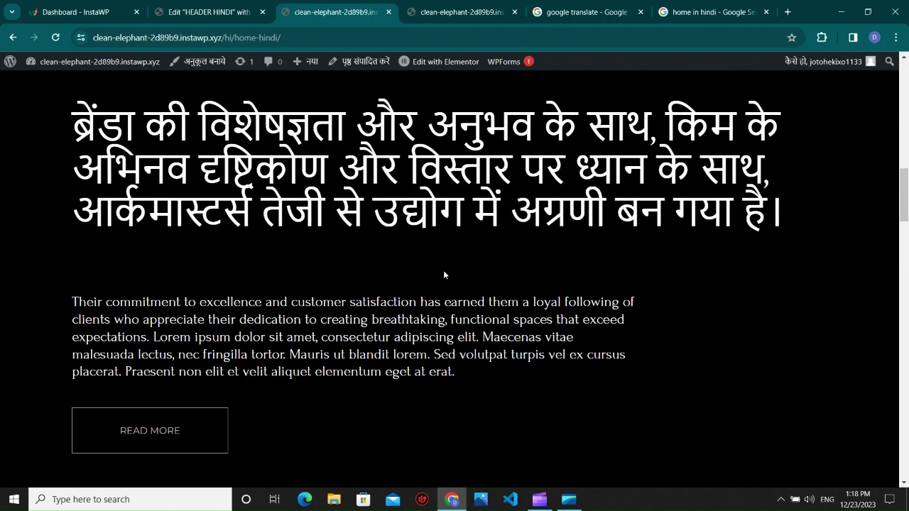
pyautogui.scroll(8, 454, 263)
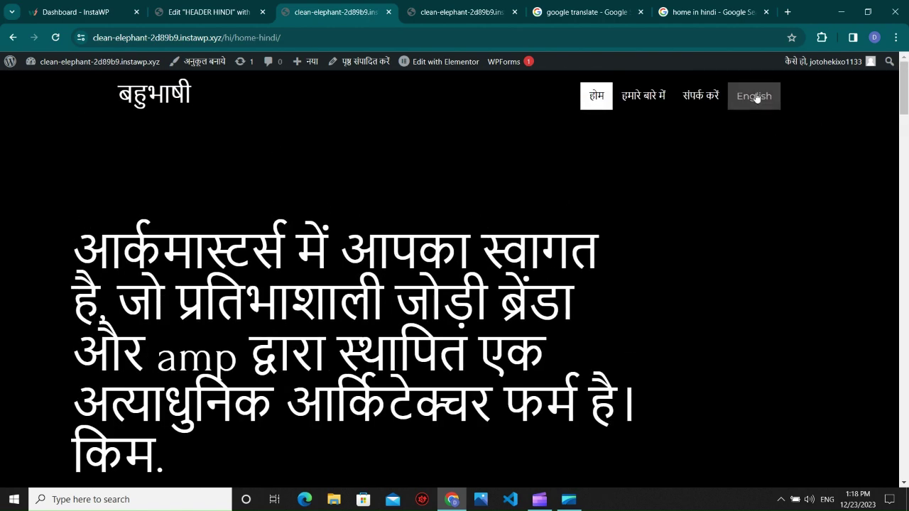
# Switch the live site back to English and look through the home page from header to footer
pyautogui.click(756, 97)
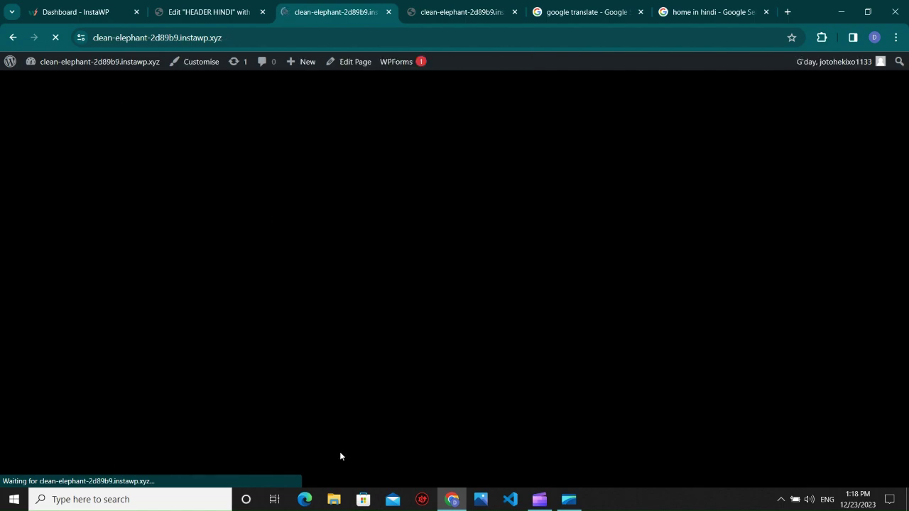
pyautogui.scroll(-15, 316, 257)
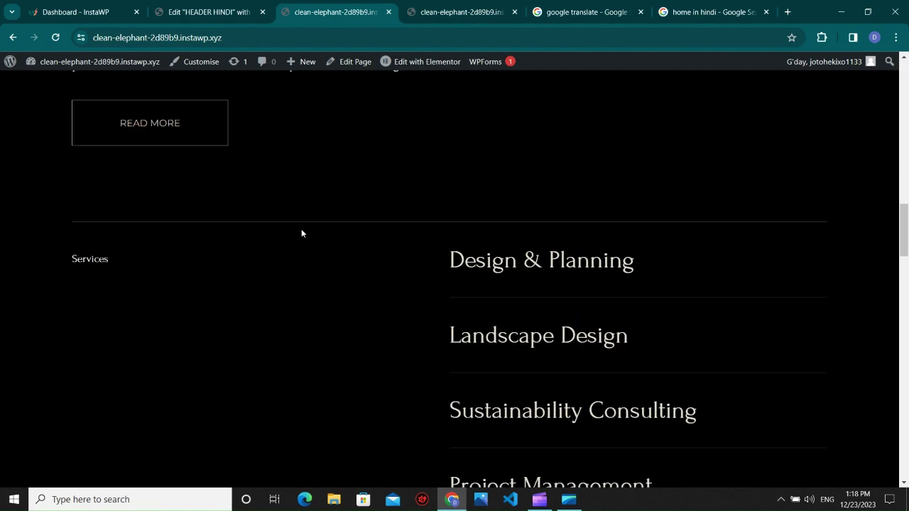
pyautogui.scroll(-10, 305, 278)
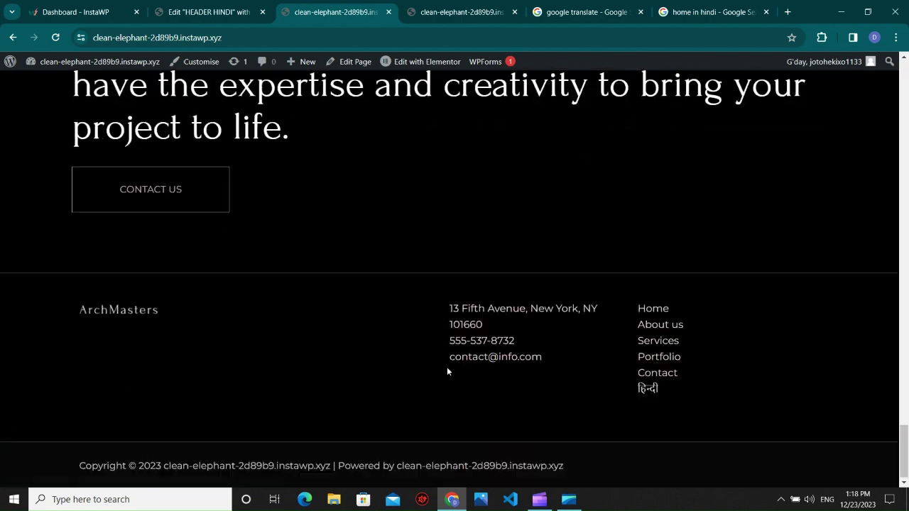
pyautogui.scroll(8, 426, 355)
pyautogui.scroll(15, 411, 274)
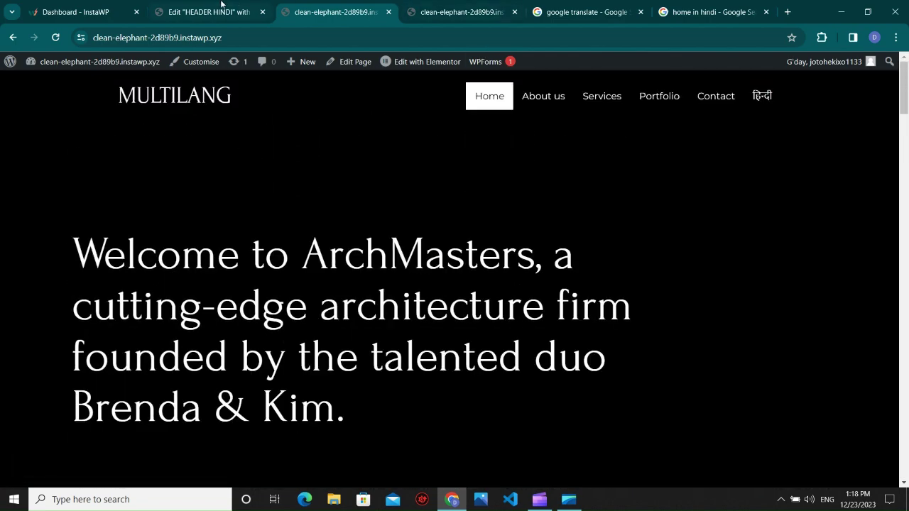
# Open the WordPress admin dashboard from the live site and look over its overview
pyautogui.click(217, 9)
pyautogui.click(327, 12)
pyautogui.moveTo(70, 69)
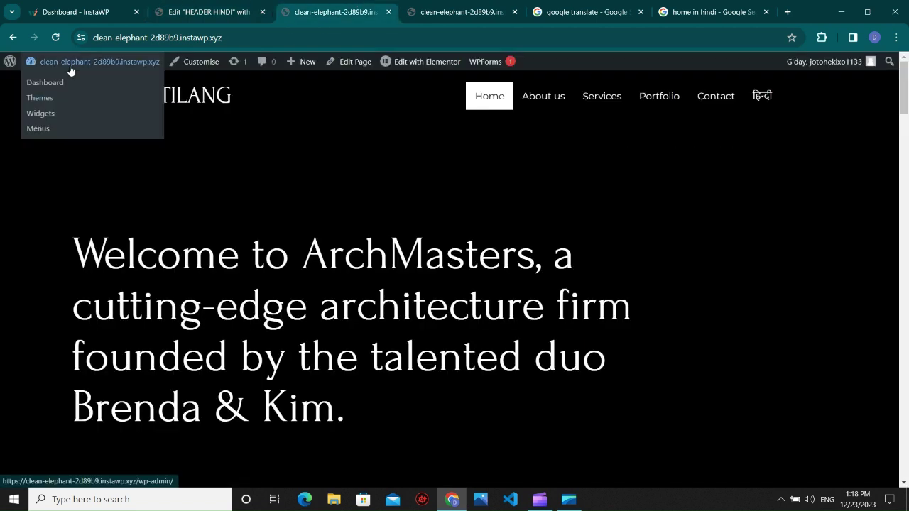
pyautogui.click(56, 84)
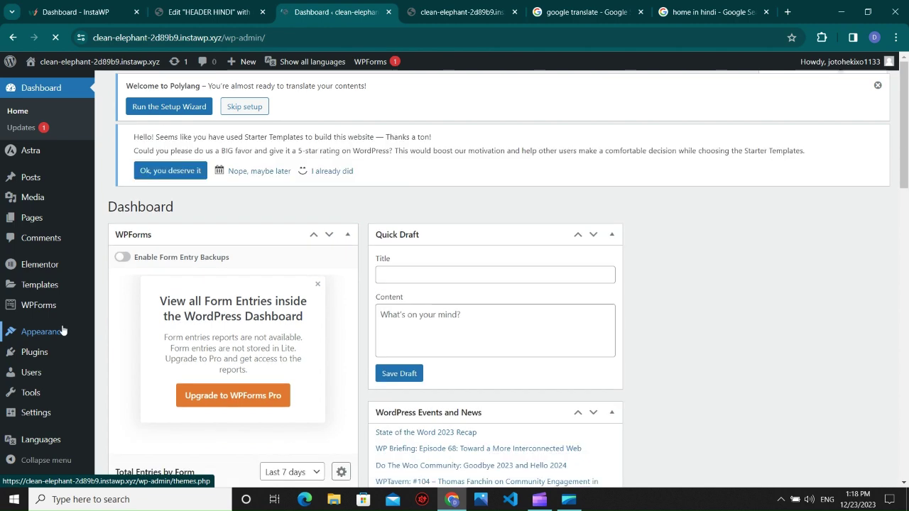
pyautogui.moveTo(21, 185)
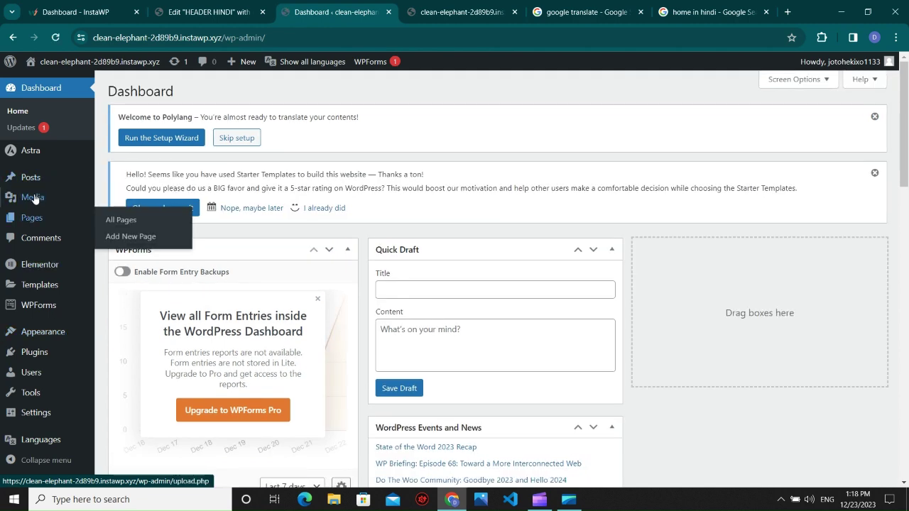
pyautogui.scroll(-3, 40, 418)
# Open Polylang's settings and inspect the Custom post types and Taxonomies options without changing them
pyautogui.moveTo(40, 446)
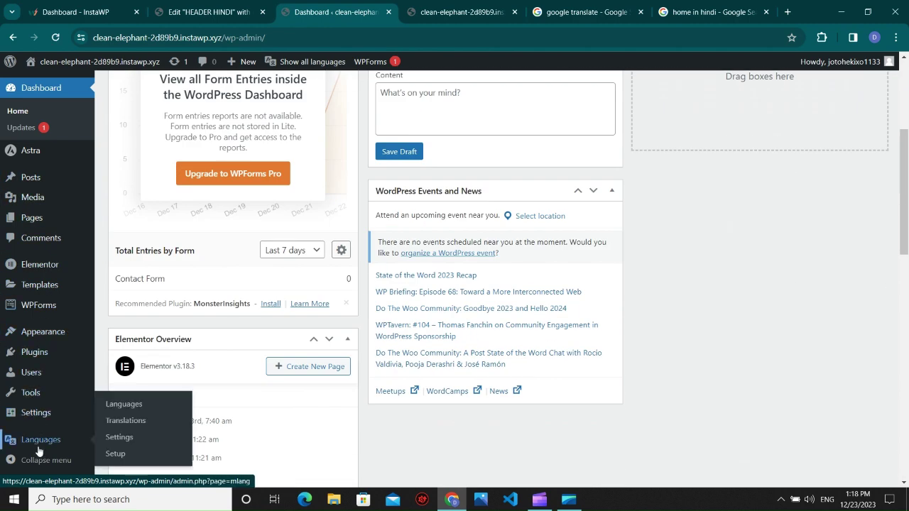
pyautogui.click(141, 419)
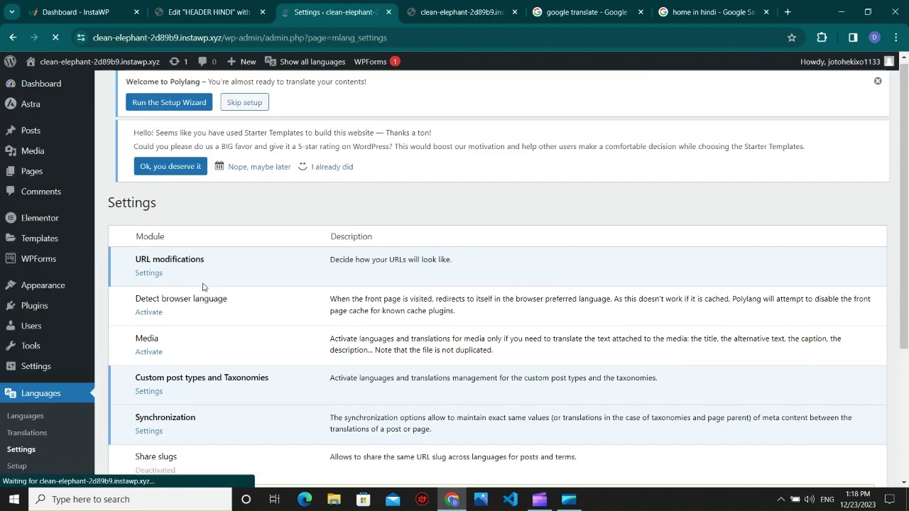
pyautogui.scroll(-4, 192, 284)
pyautogui.click(149, 201)
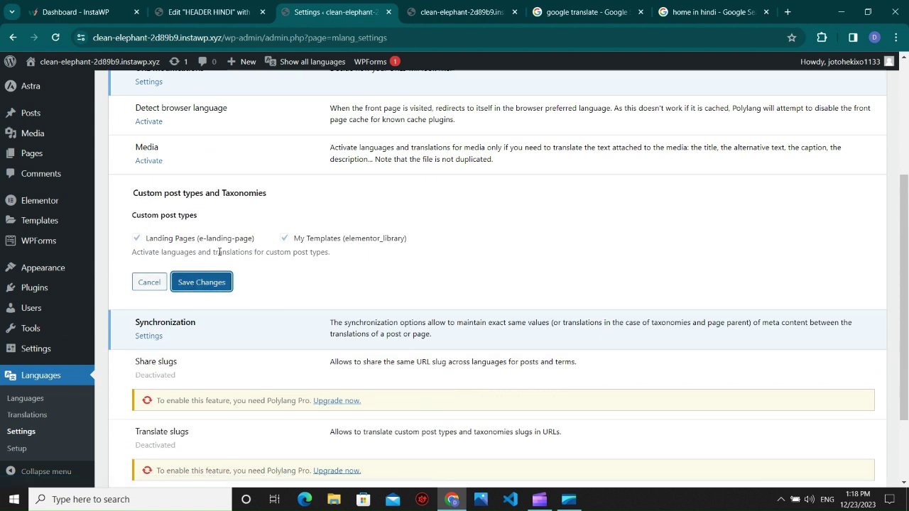
pyautogui.click(139, 281)
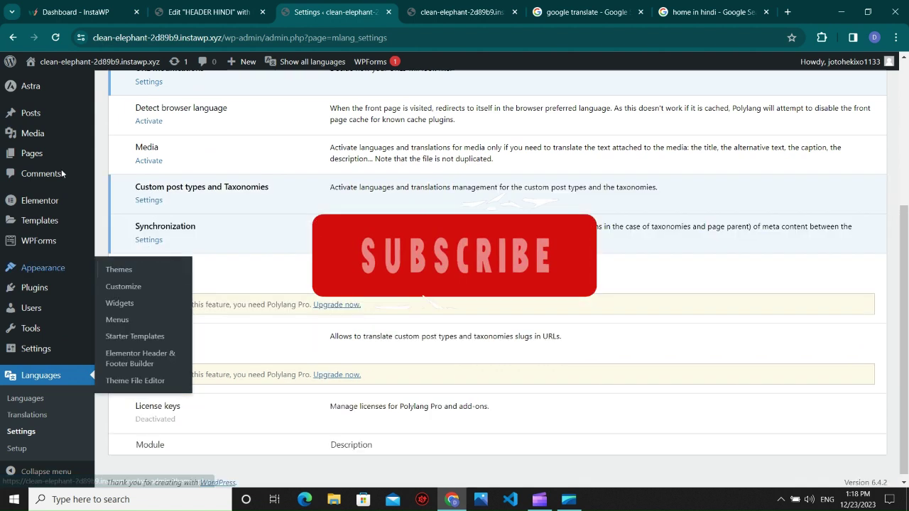
# Open the posts list and the post categories to examine their English and Hindi translation columns
pyautogui.scroll(3, 205, 277)
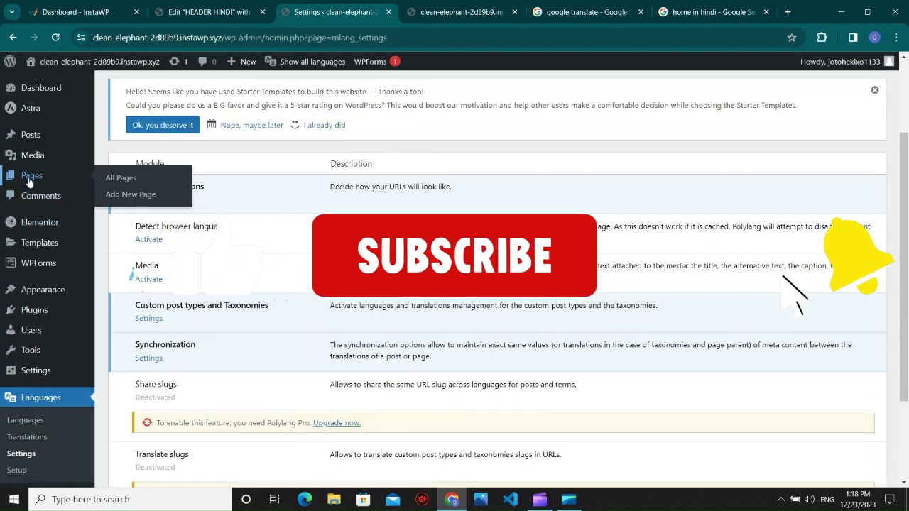
pyautogui.click(115, 146)
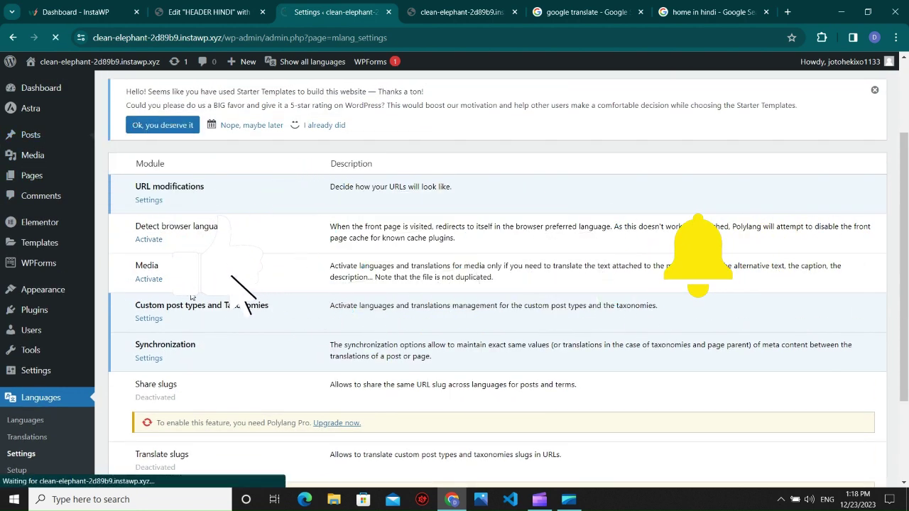
pyautogui.click(539, 499)
pyautogui.click(539, 501)
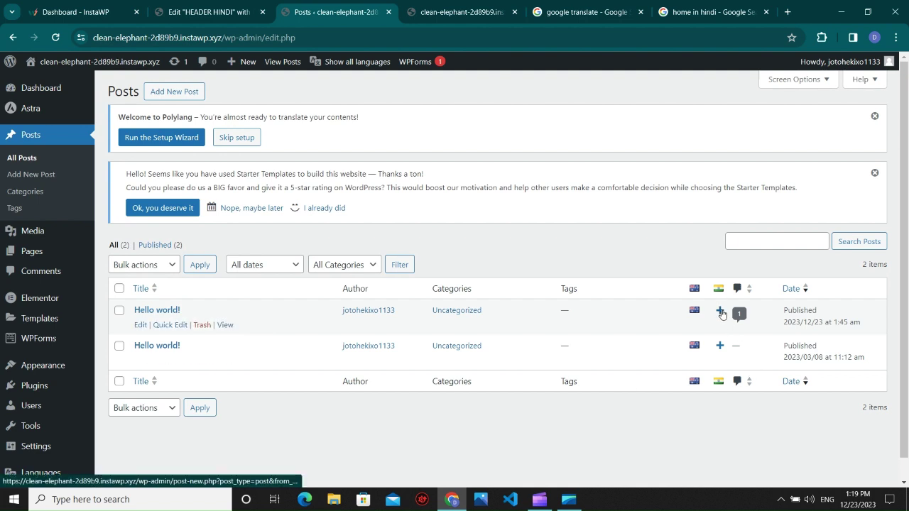
pyautogui.click(37, 192)
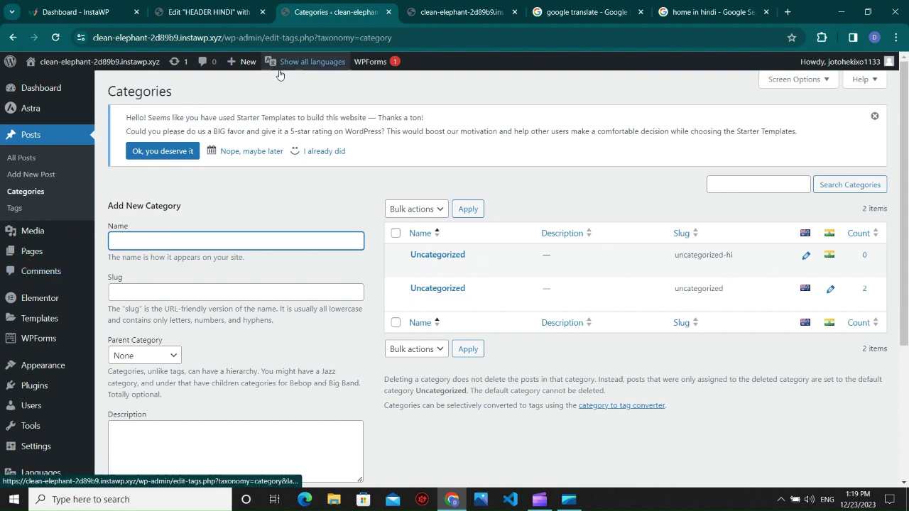
# Return to the already open Hindi home page and look through its sections
pyautogui.click(455, 4)
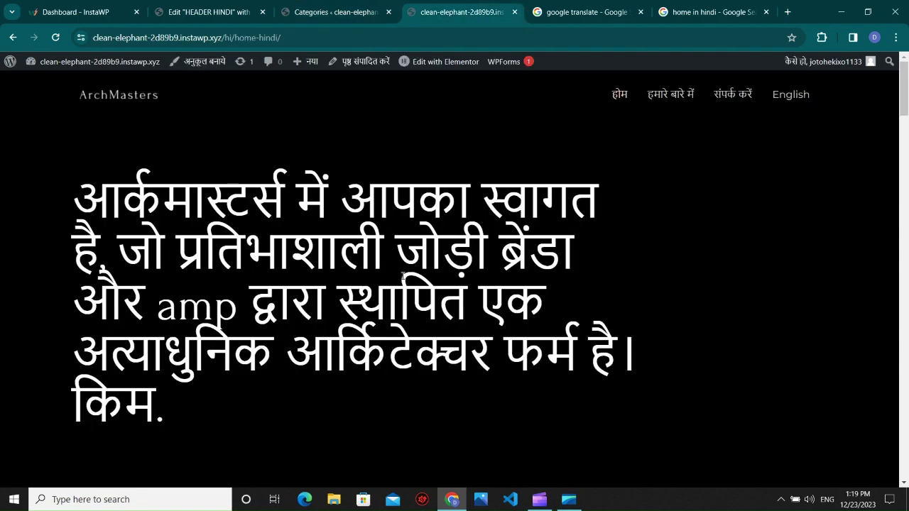
pyautogui.scroll(-15, 398, 288)
pyautogui.scroll(-3, 398, 292)
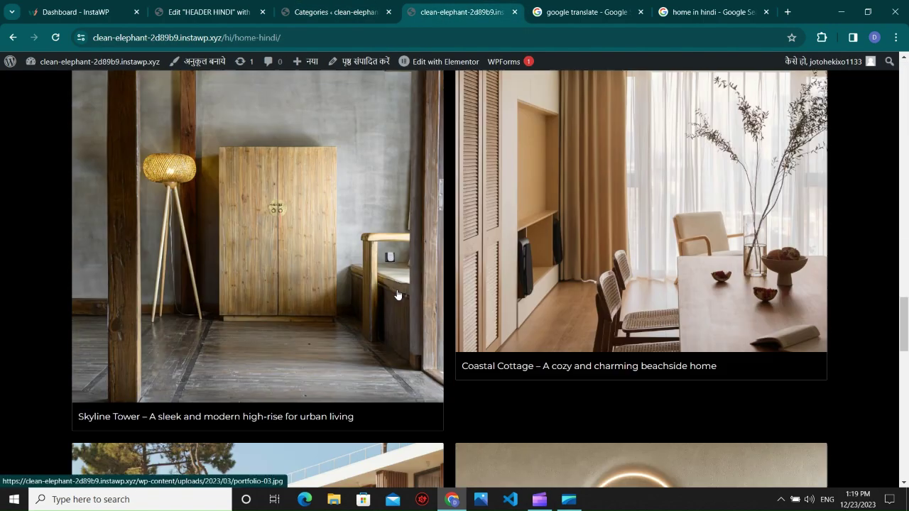
pyautogui.scroll(10, 418, 277)
pyautogui.scroll(8, 418, 277)
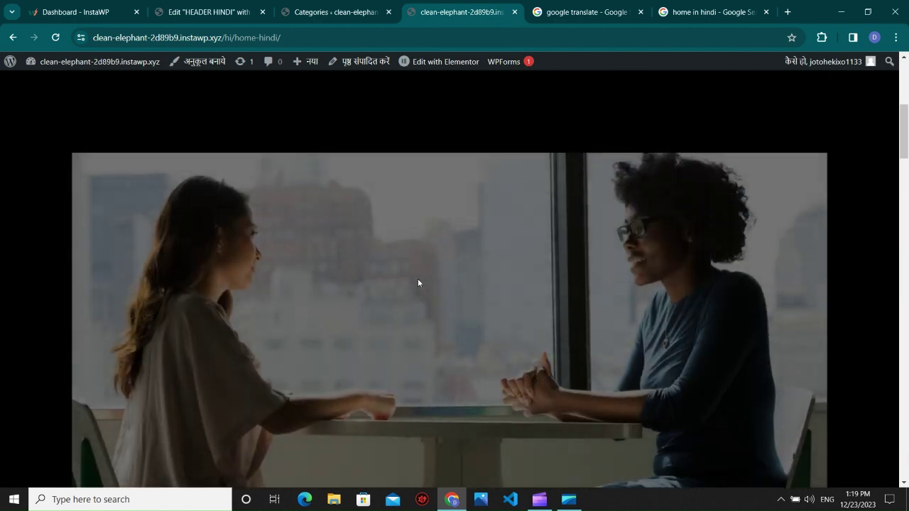